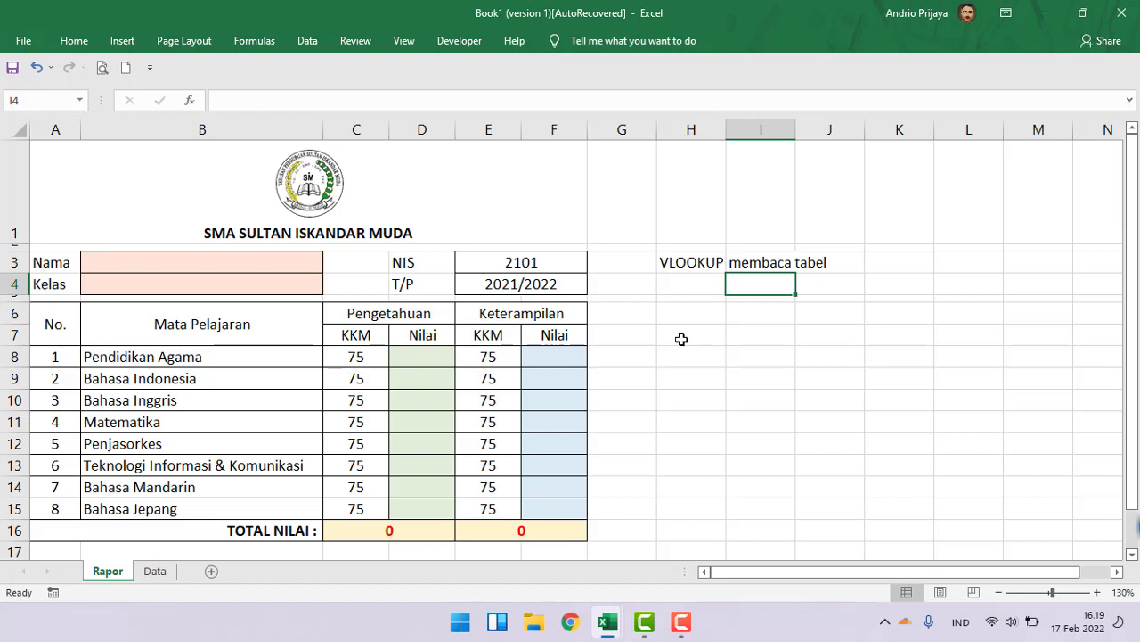
- Compare the empty report card on the Rapor sheet with the student grades table on the Data sheet
click(703, 279)
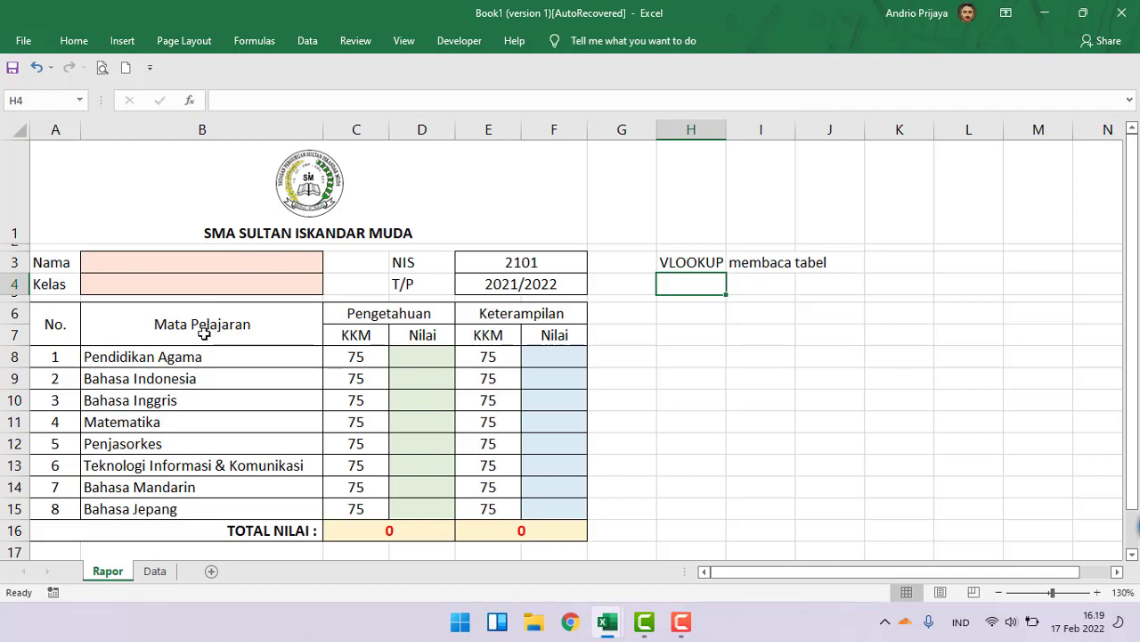
scroll(200, 326, down, 1)
scroll(199, 332, up, 1)
click(148, 575)
click(117, 577)
click(148, 575)
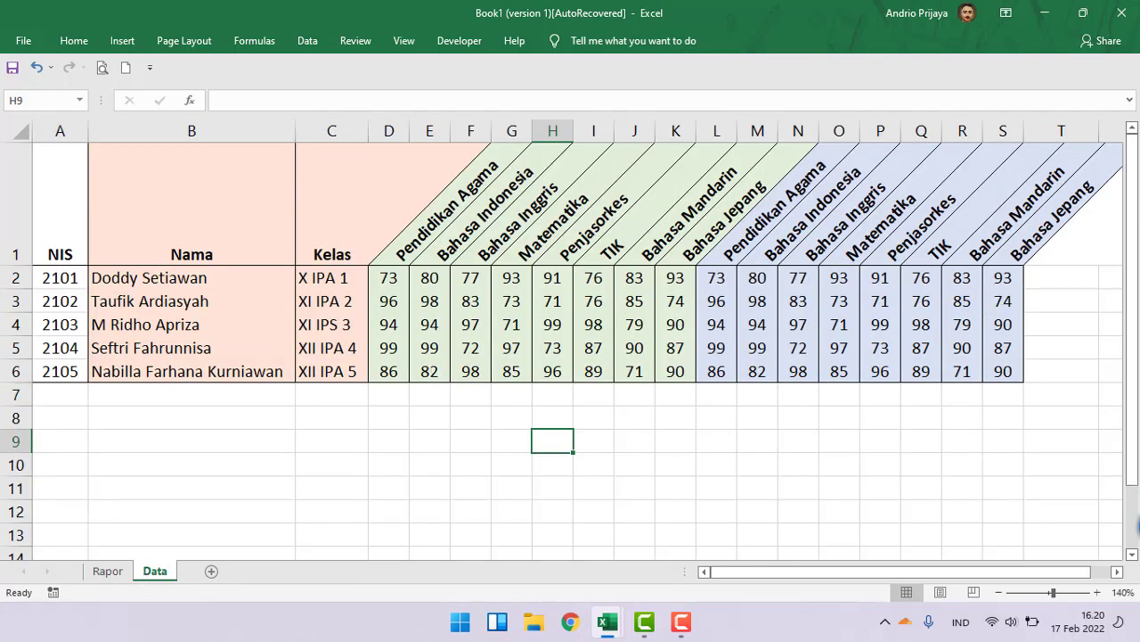
click(100, 572)
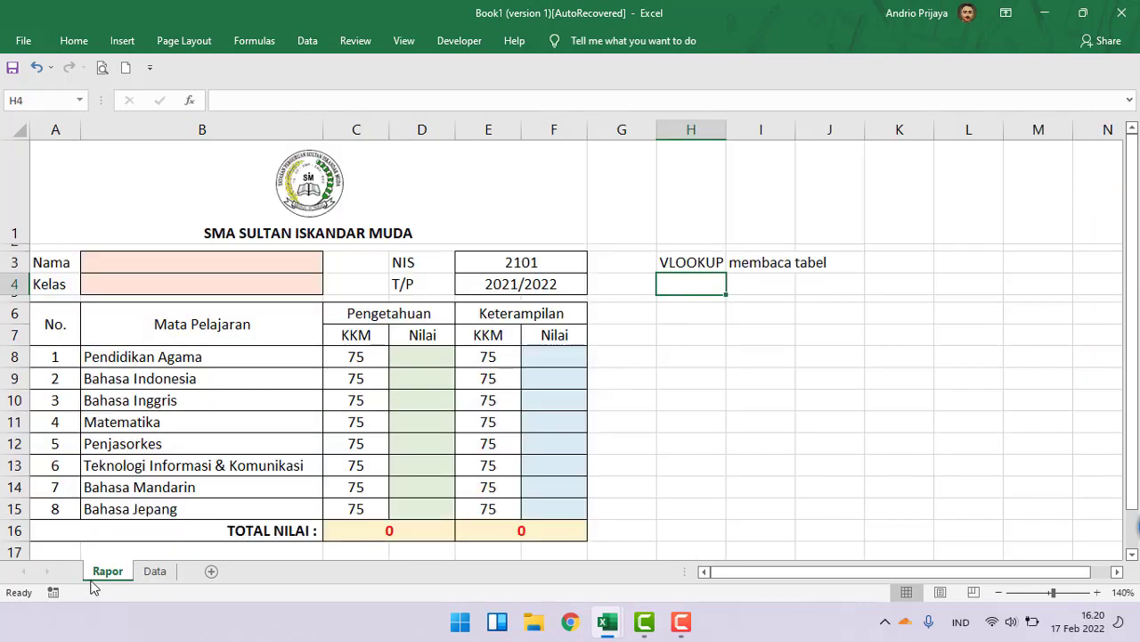
click(678, 258)
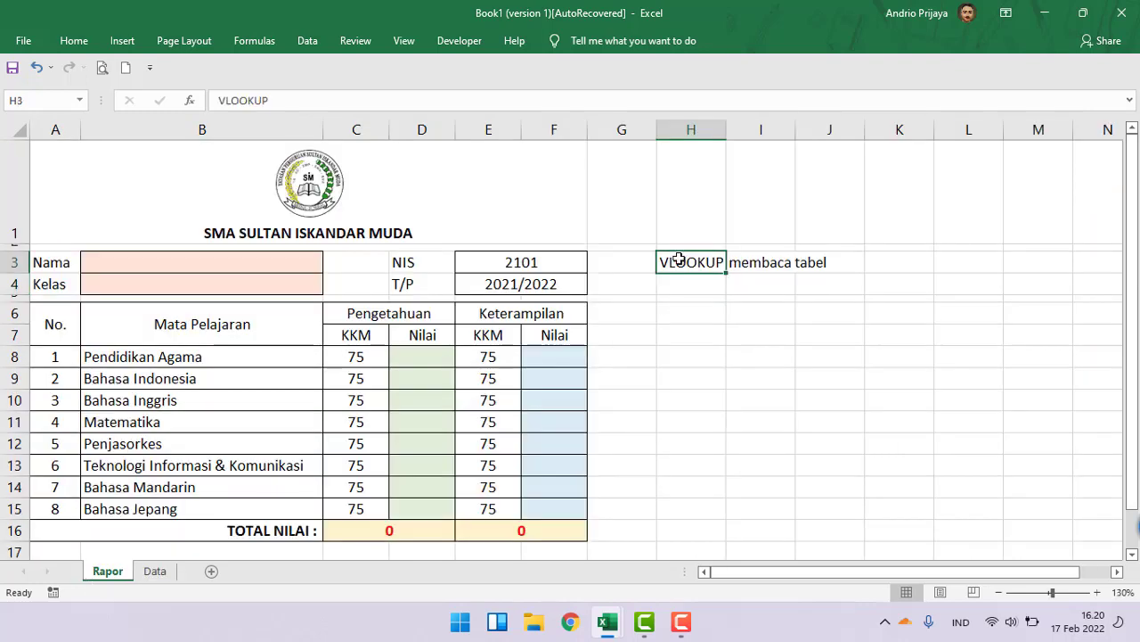
- View the school logo on the Rapor sheet and the dialog for inserting a picture from this device
click(300, 207)
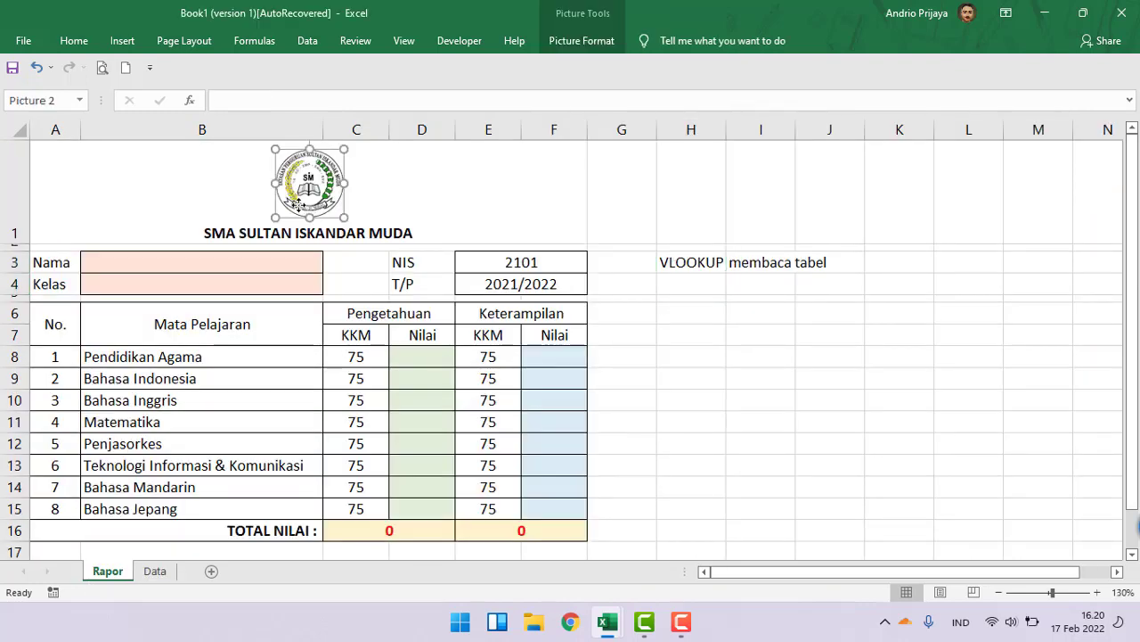
click(387, 187)
click(310, 185)
click(122, 41)
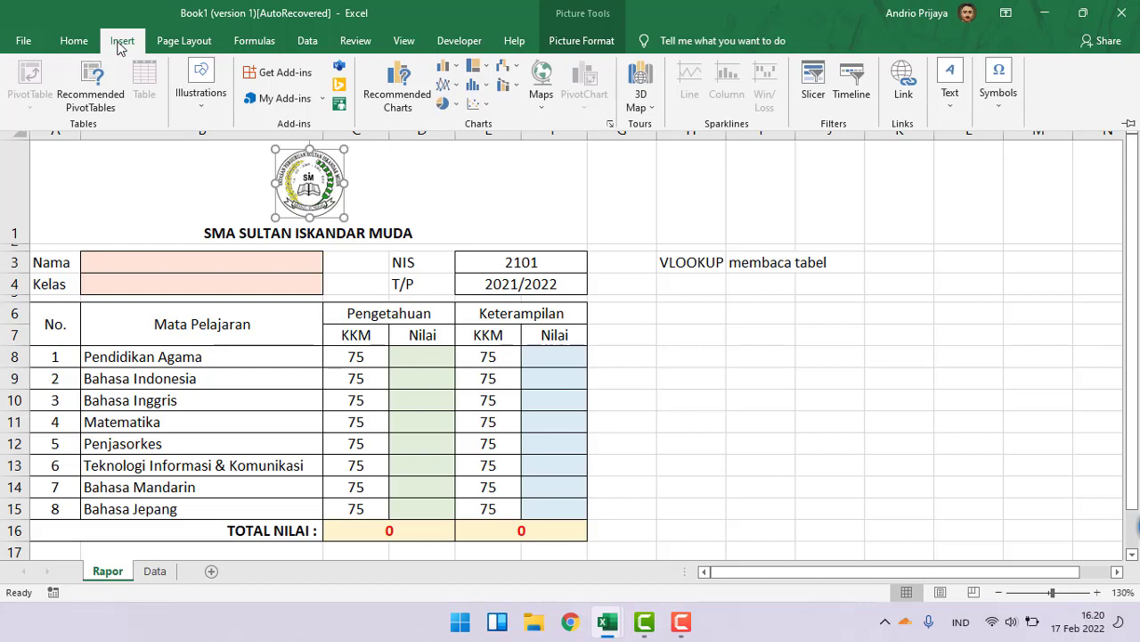
click(212, 105)
click(189, 187)
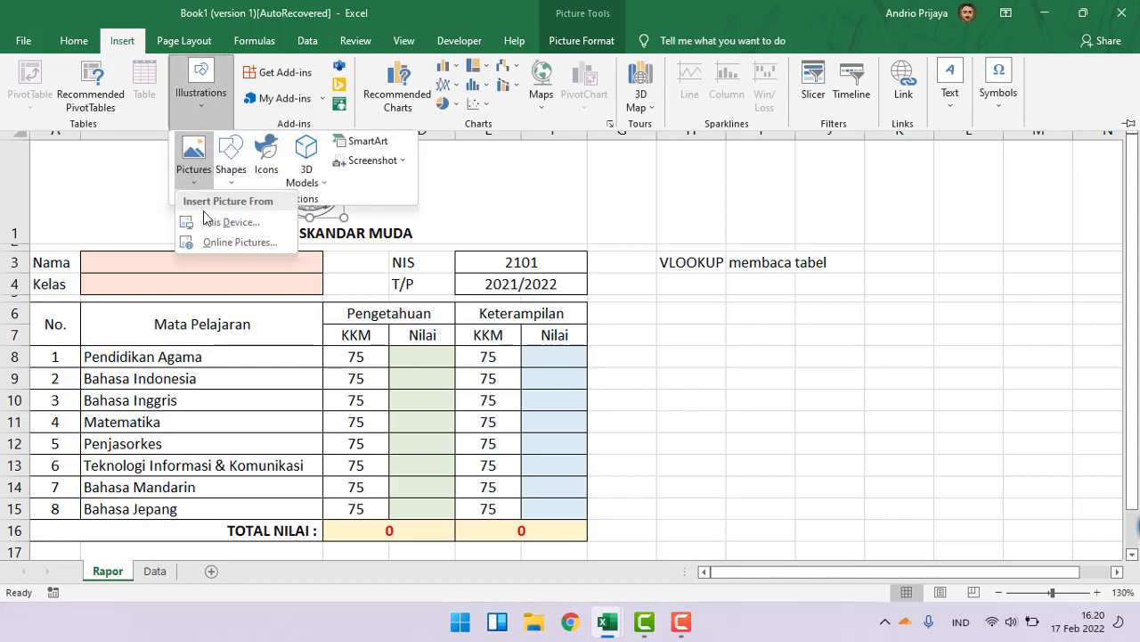
click(227, 230)
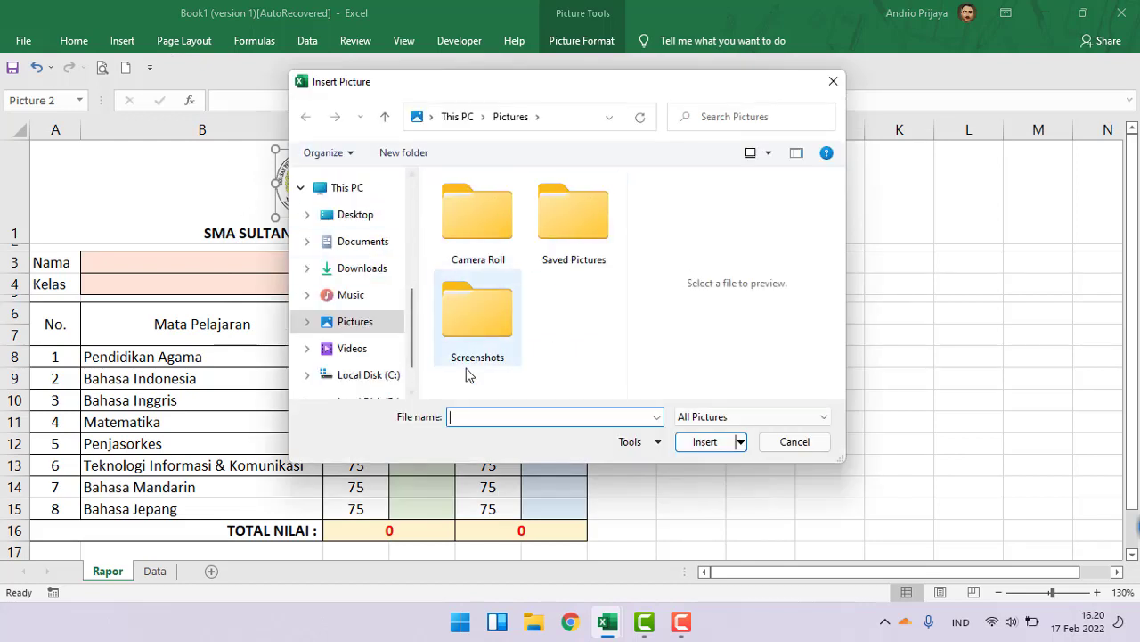
click(830, 84)
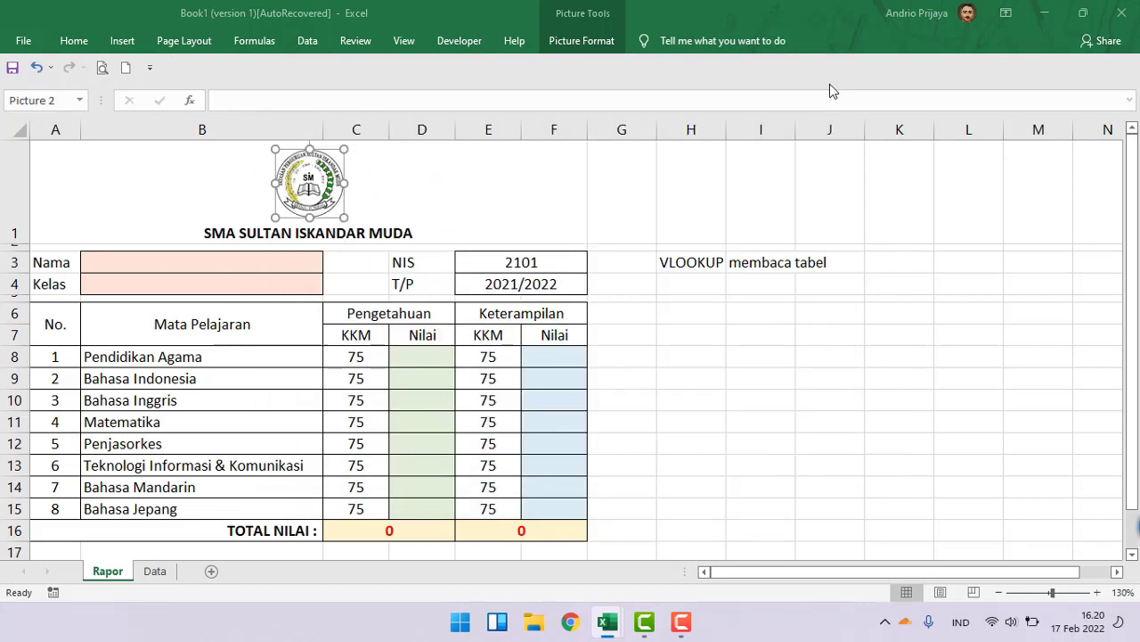
click(401, 232)
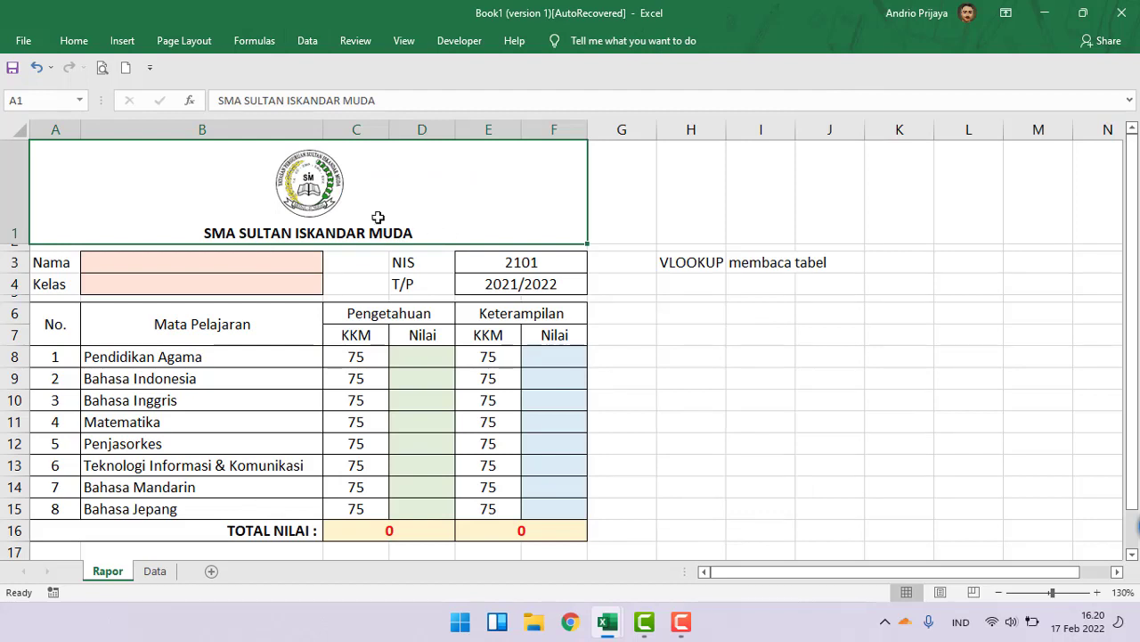
- Look through the Nama and Kelas cells and the border options available for cell B3
click(254, 310)
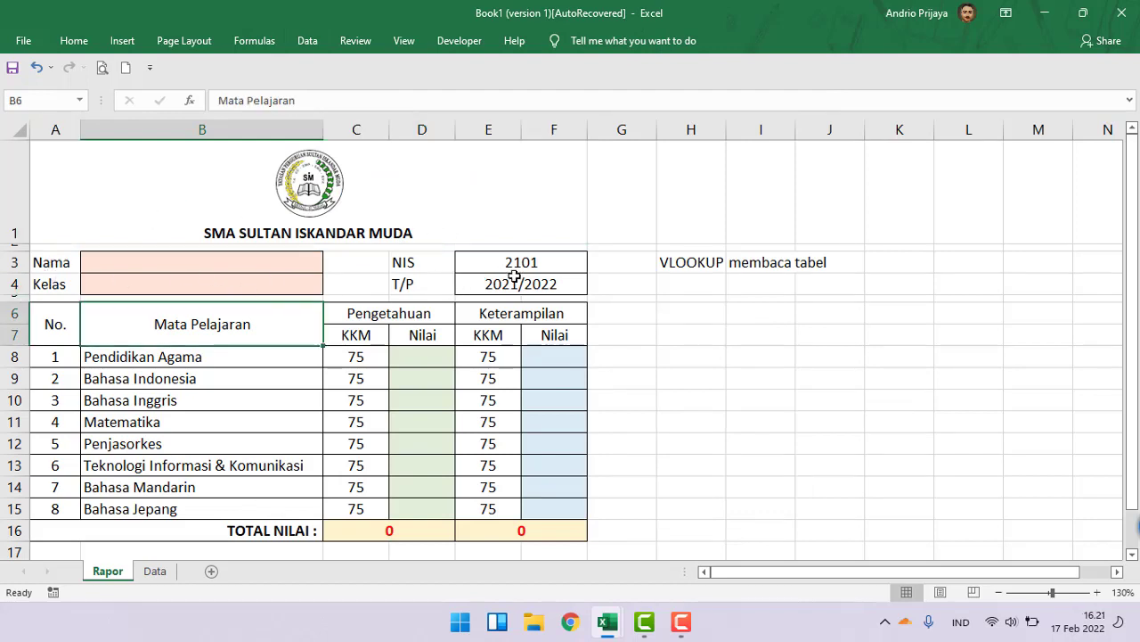
click(279, 264)
click(277, 285)
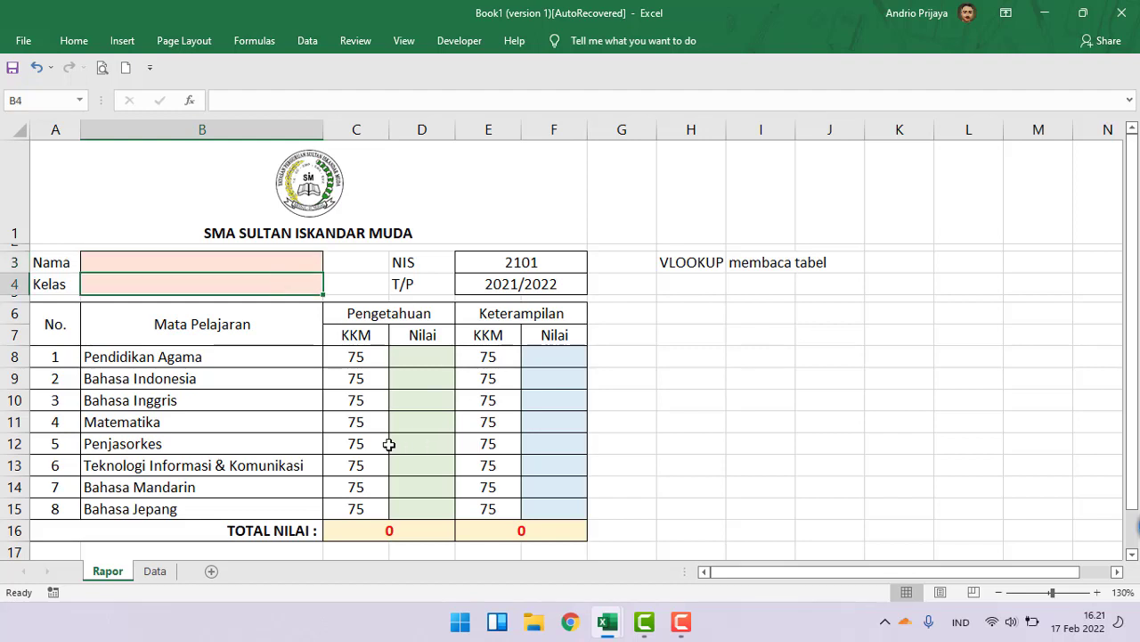
click(341, 391)
click(215, 263)
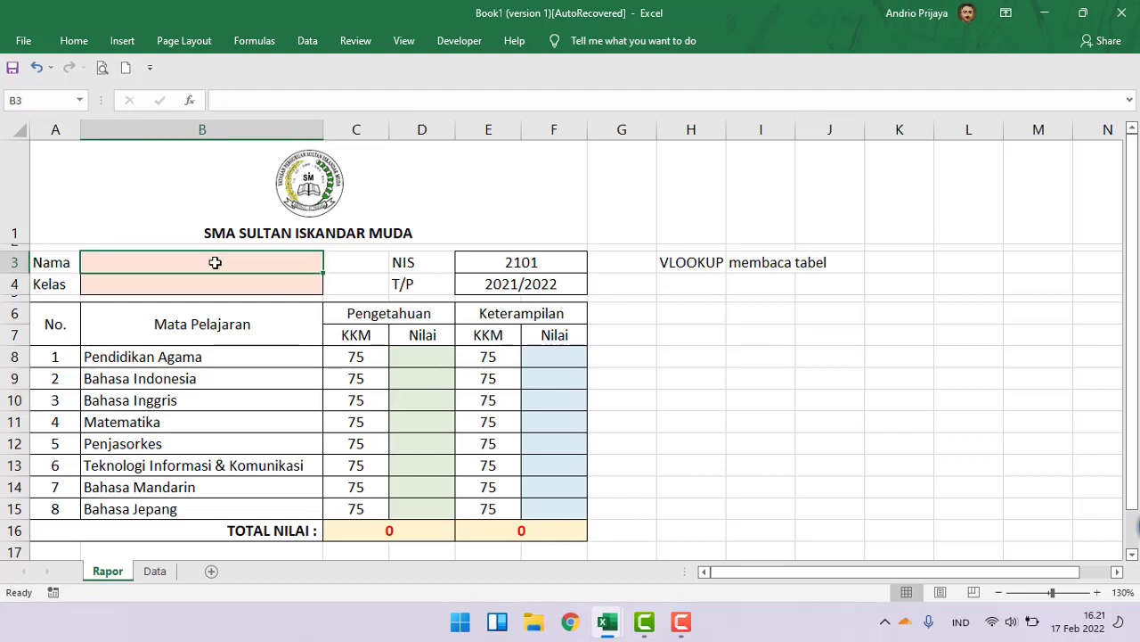
click(76, 48)
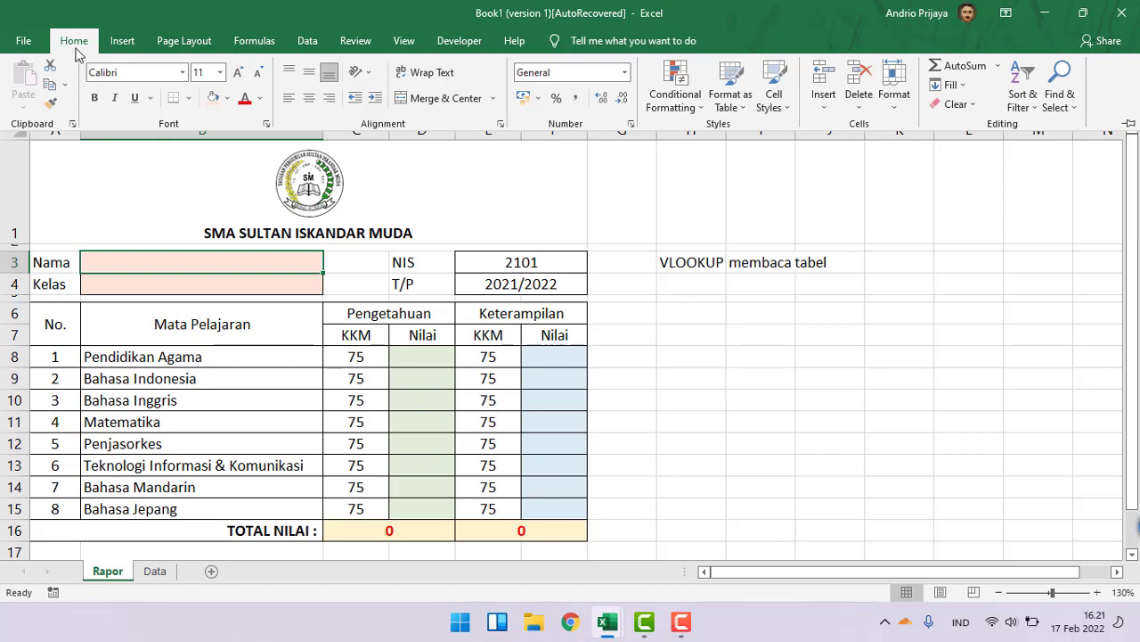
click(188, 98)
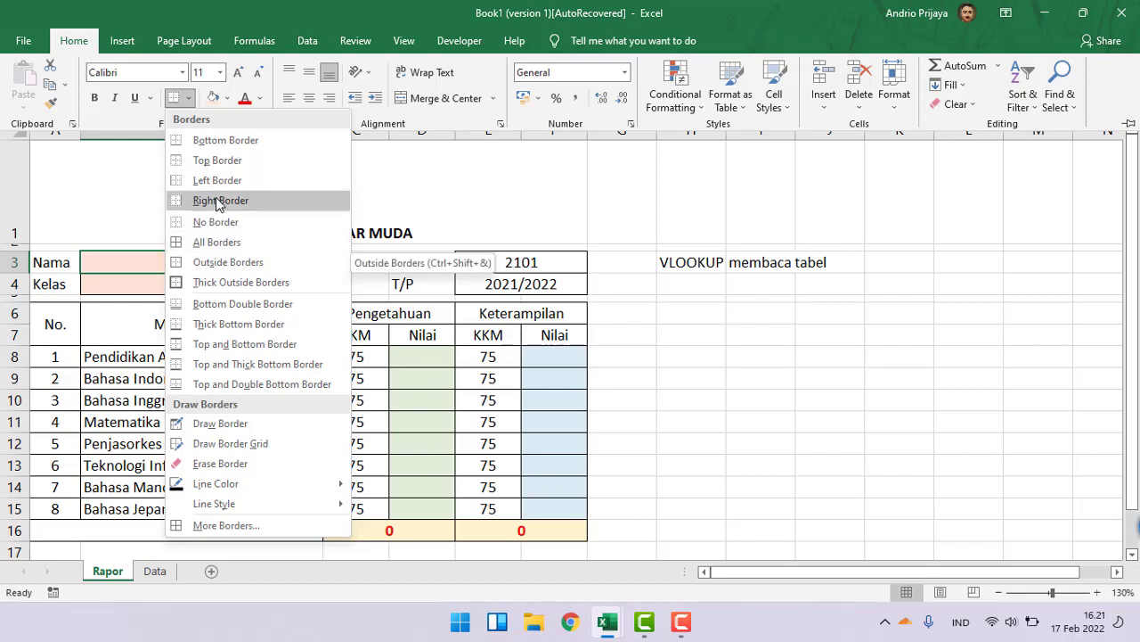
click(539, 339)
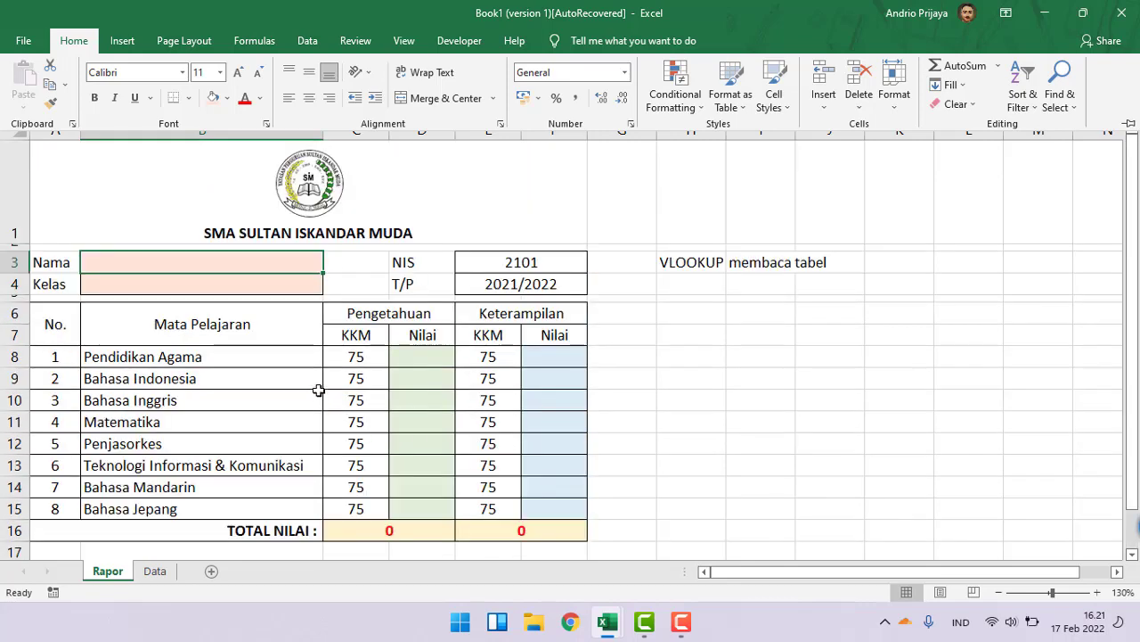
- Preview the fill colors available for the Pengetahuan Nilai cells D8:D15 without applying one
drag(400, 359, 412, 511)
click(80, 42)
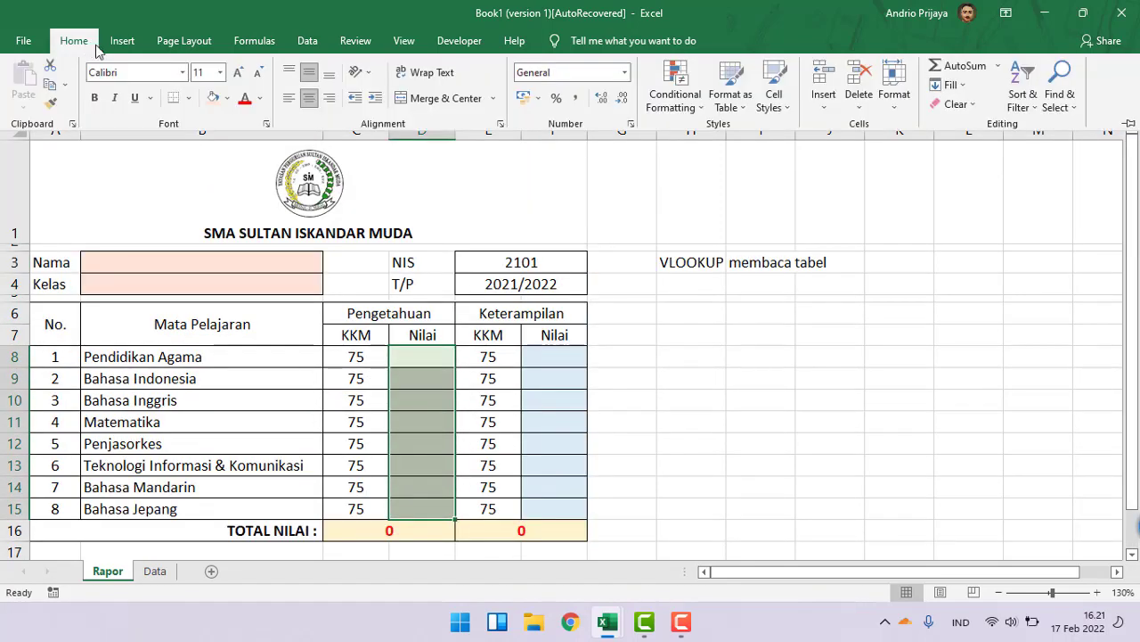
click(227, 99)
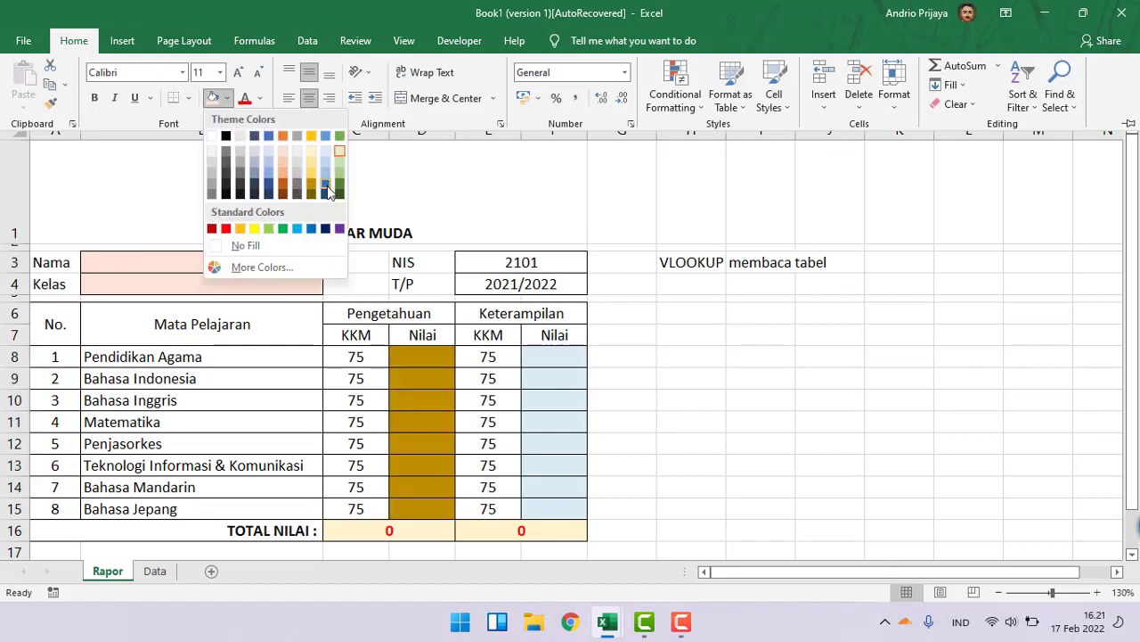
click(834, 430)
- View the font color choices for the Pengetahuan total in C16 without changing it
click(431, 538)
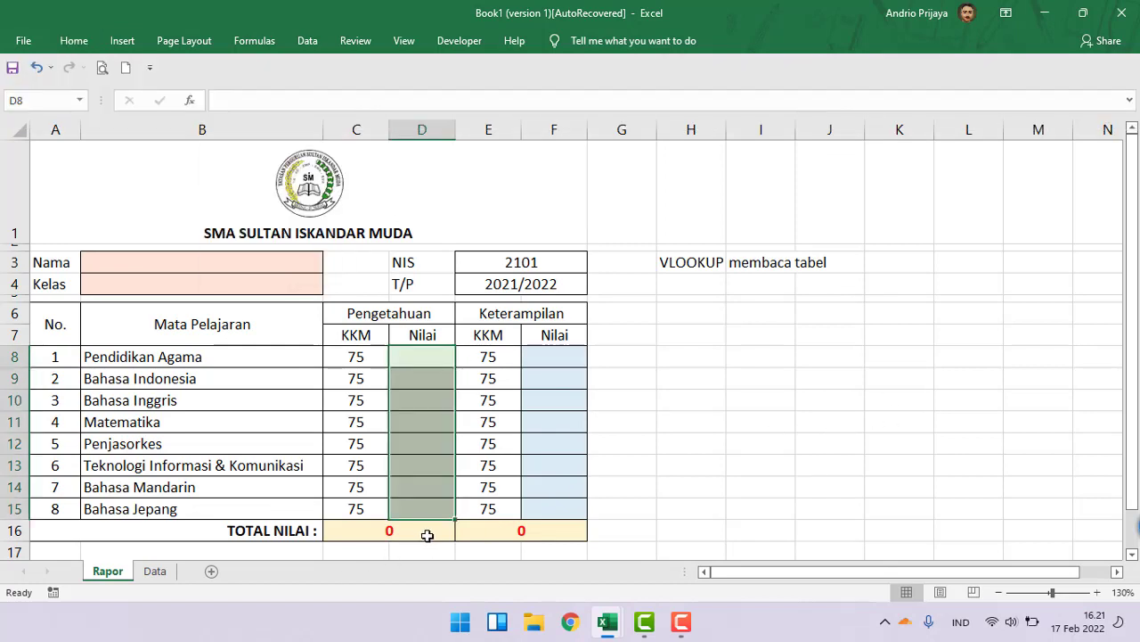
click(425, 534)
click(74, 42)
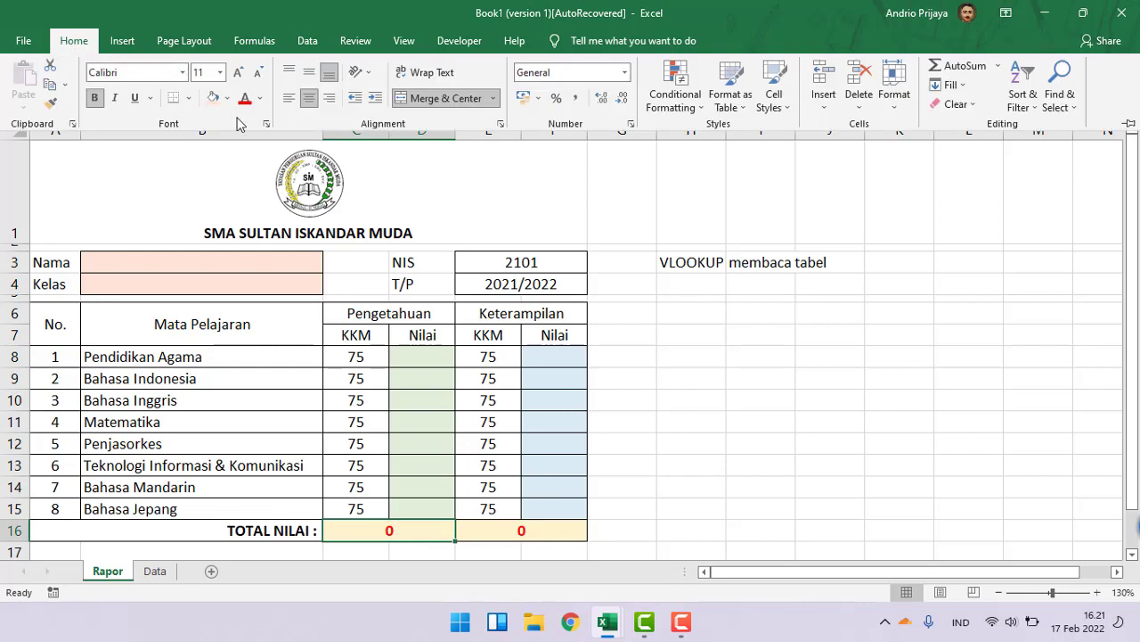
click(260, 100)
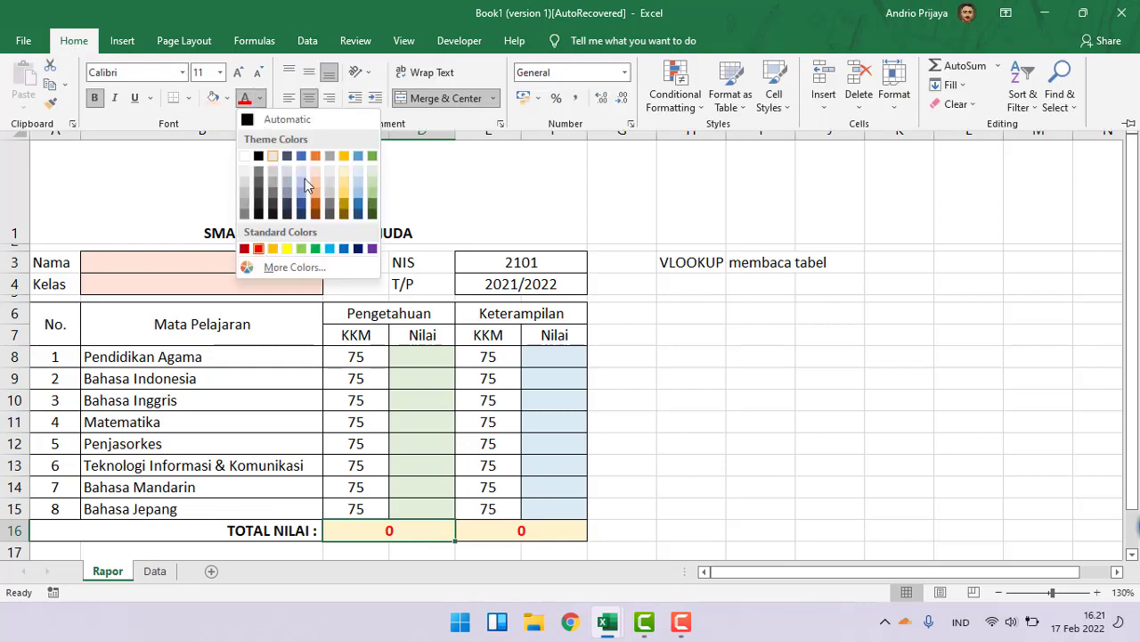
click(755, 427)
click(669, 377)
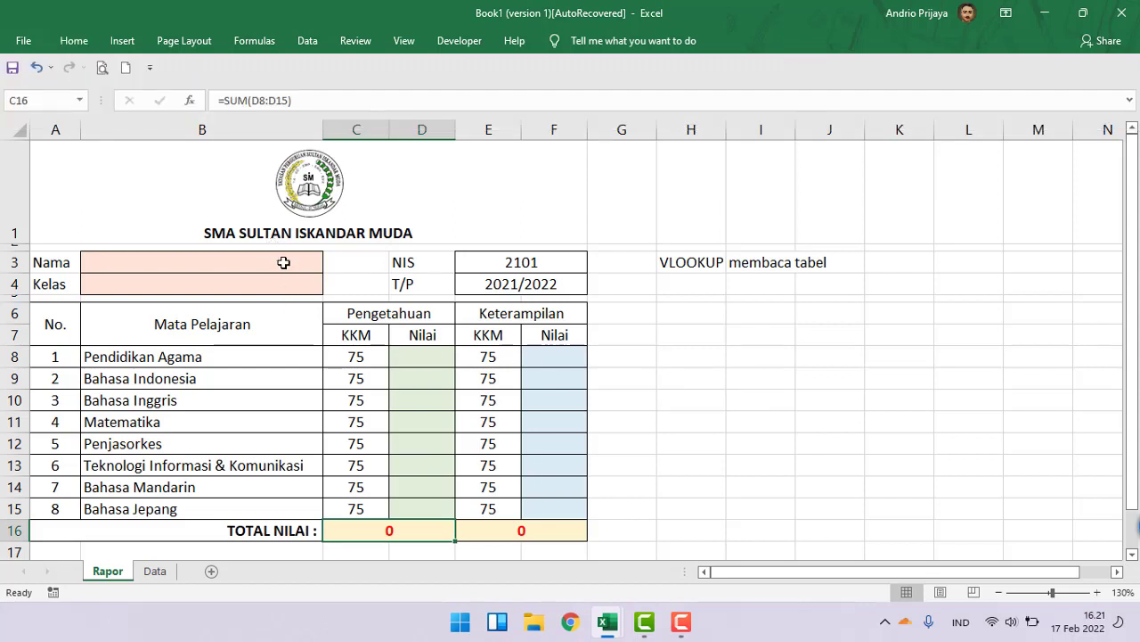
- Examine the Nama, Kelas, NIS and T/P cells and both KKM columns of the report card
click(280, 262)
ctrl+click(280, 283)
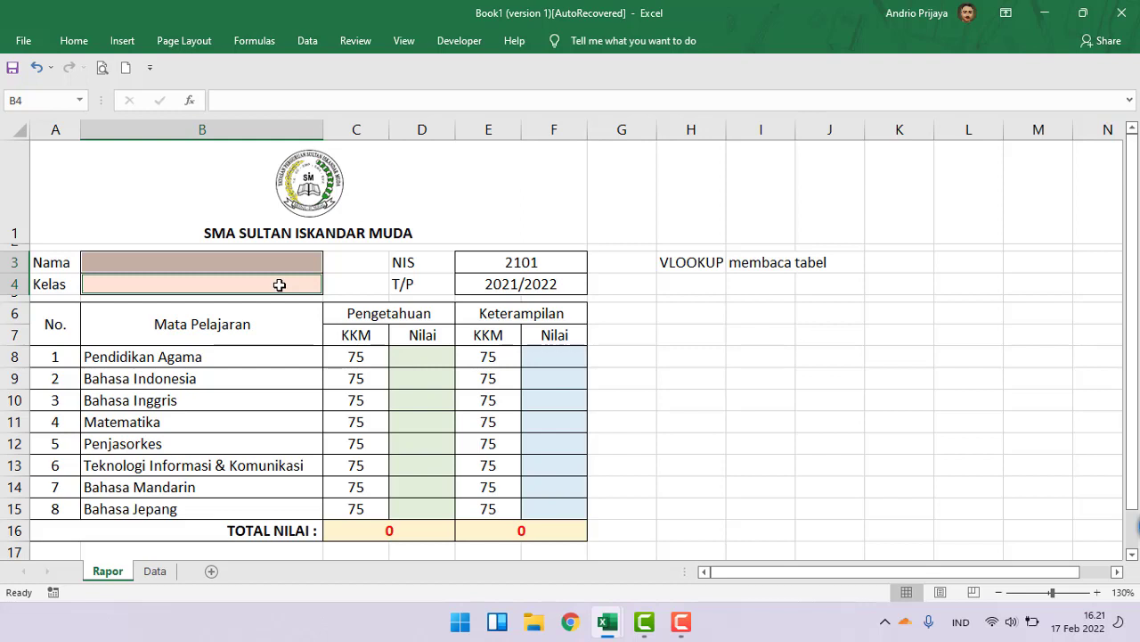
click(496, 262)
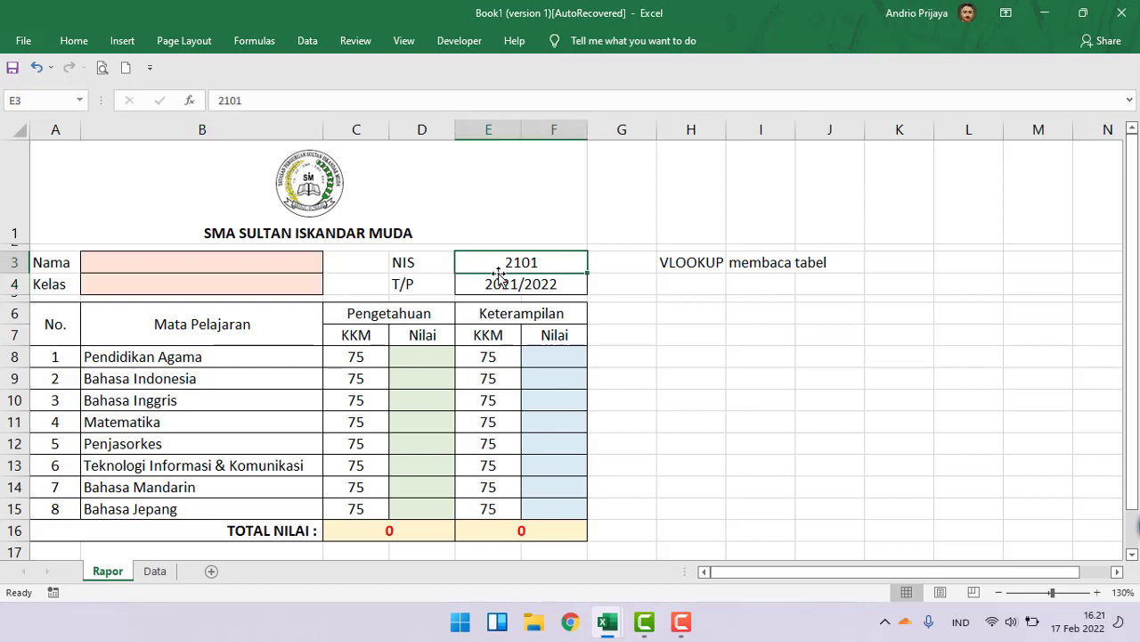
ctrl+click(499, 279)
click(333, 358)
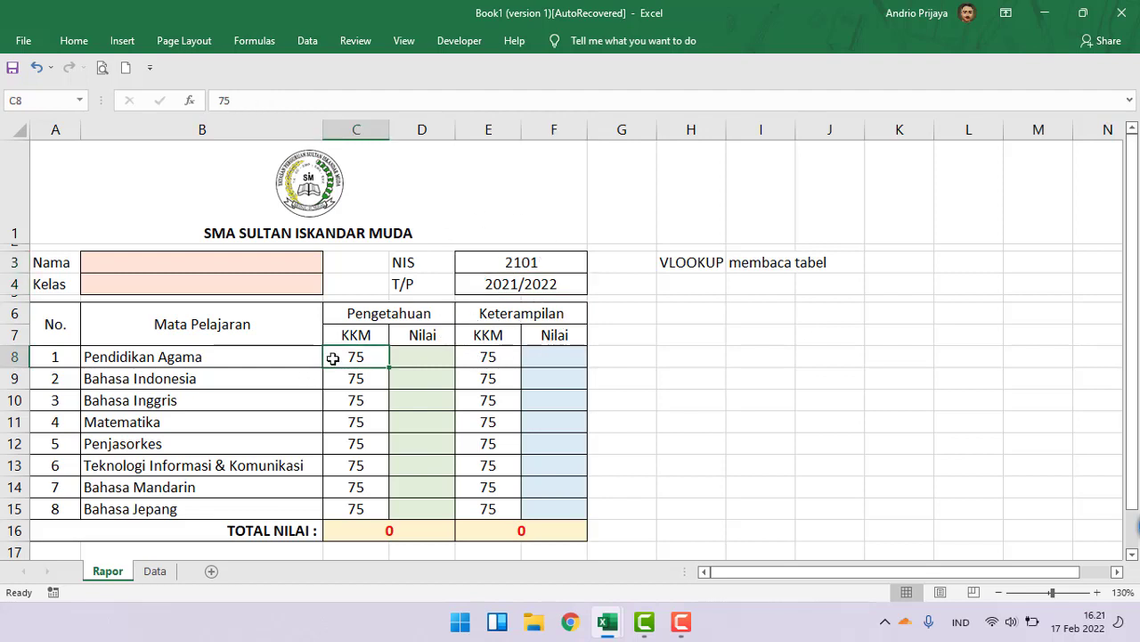
click(355, 504)
drag(496, 360, 506, 507)
- Select B3:B4, D8:D15, F8:F15 and the total in C16 together to review the report card's result cells
click(279, 259)
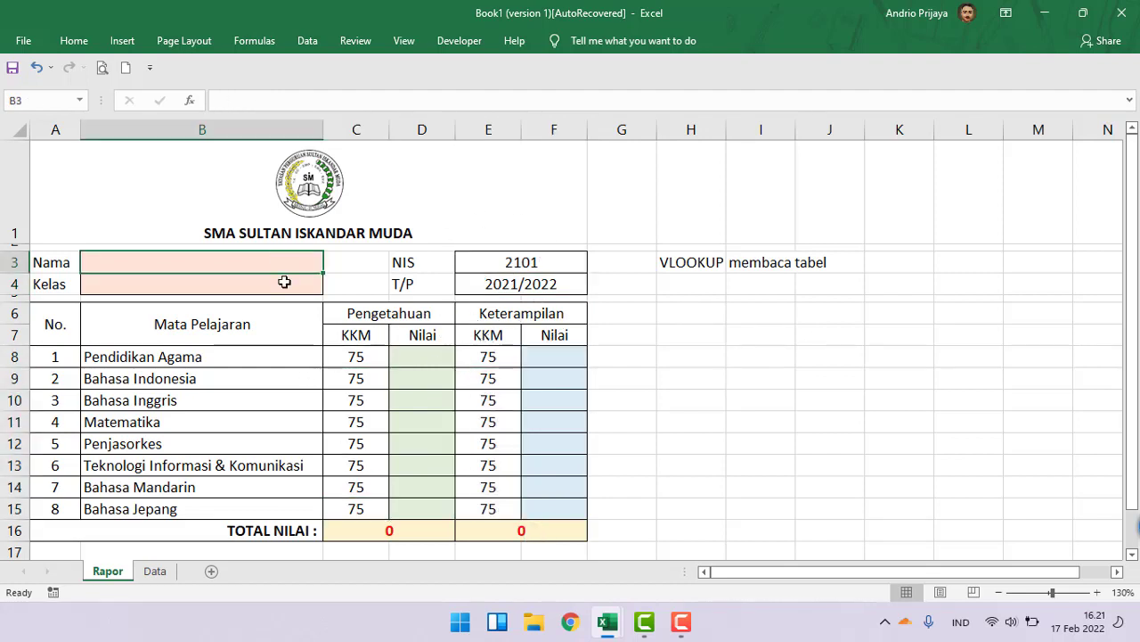
ctrl+click(285, 282)
drag(429, 361, 435, 513)
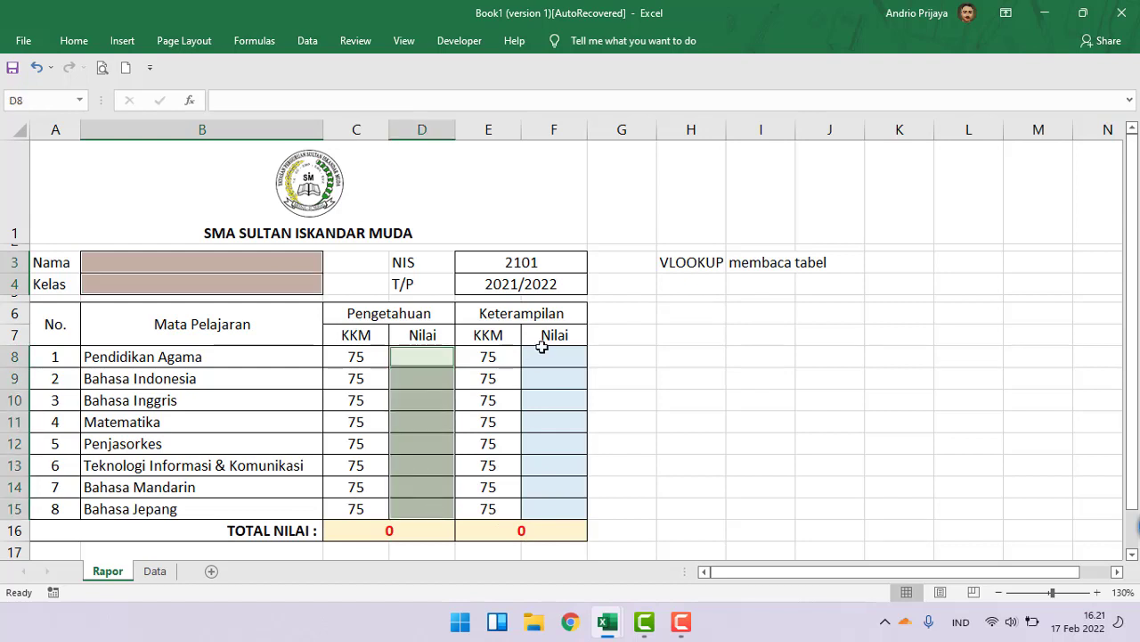
drag(540, 352, 572, 519)
click(431, 532)
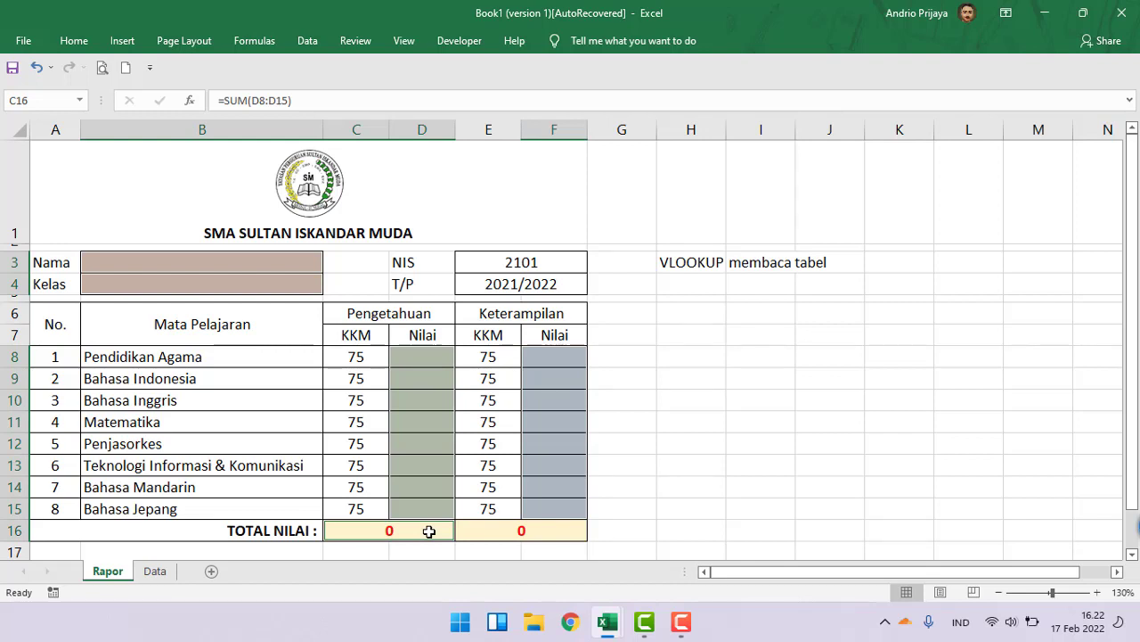
click(674, 433)
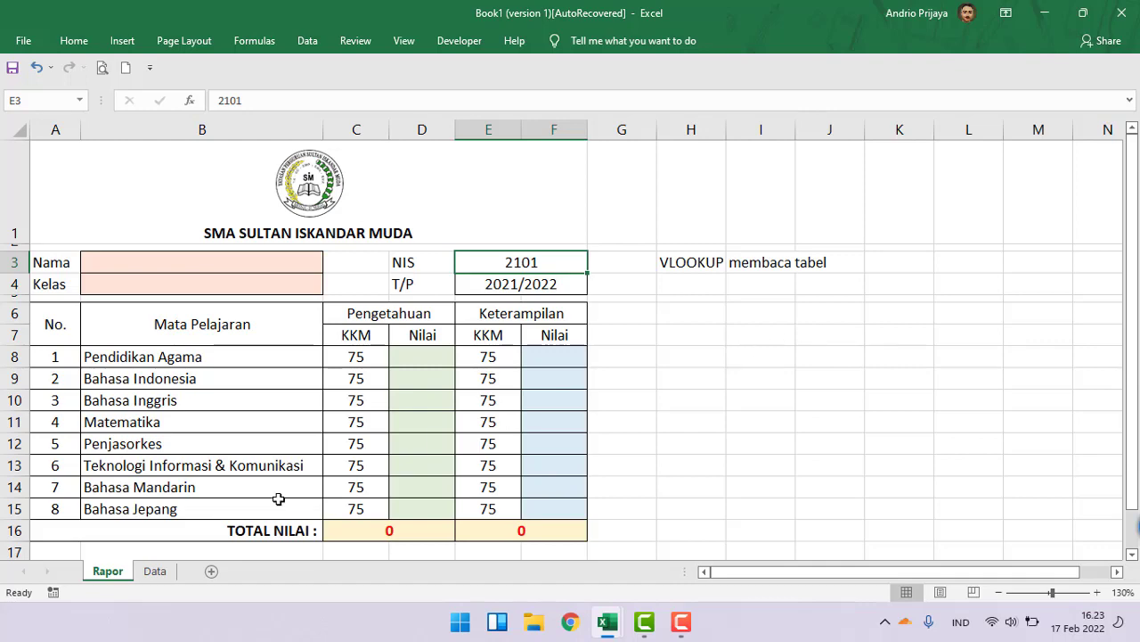
- Examine the Nama and Kelas columns and the green and blue grade ranges on the Data sheet
click(154, 572)
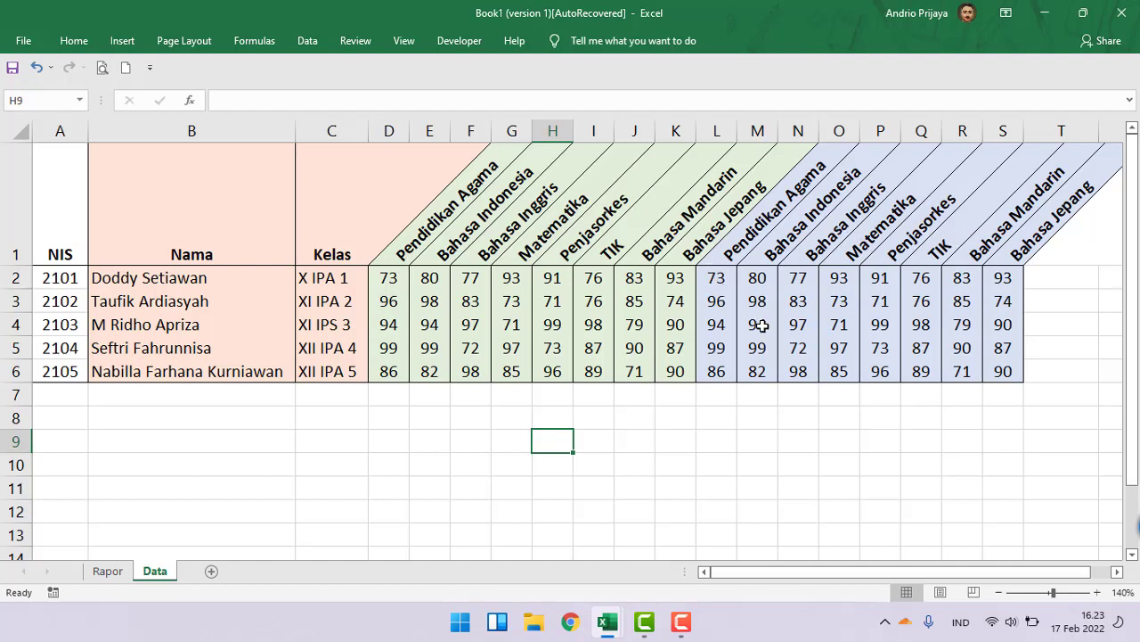
click(196, 328)
click(312, 344)
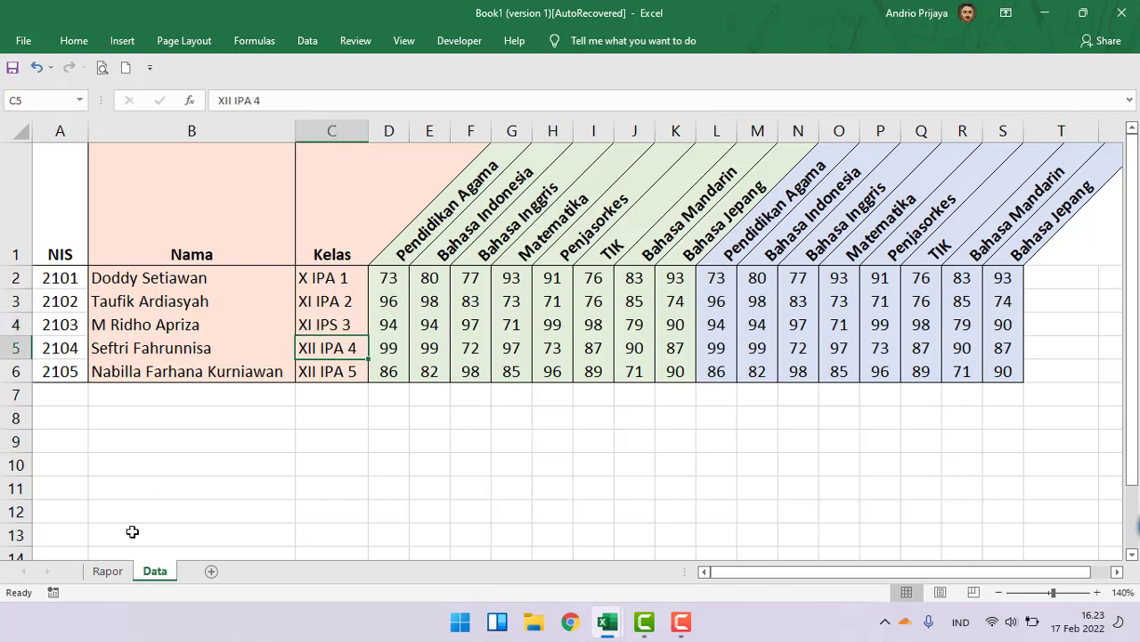
click(108, 570)
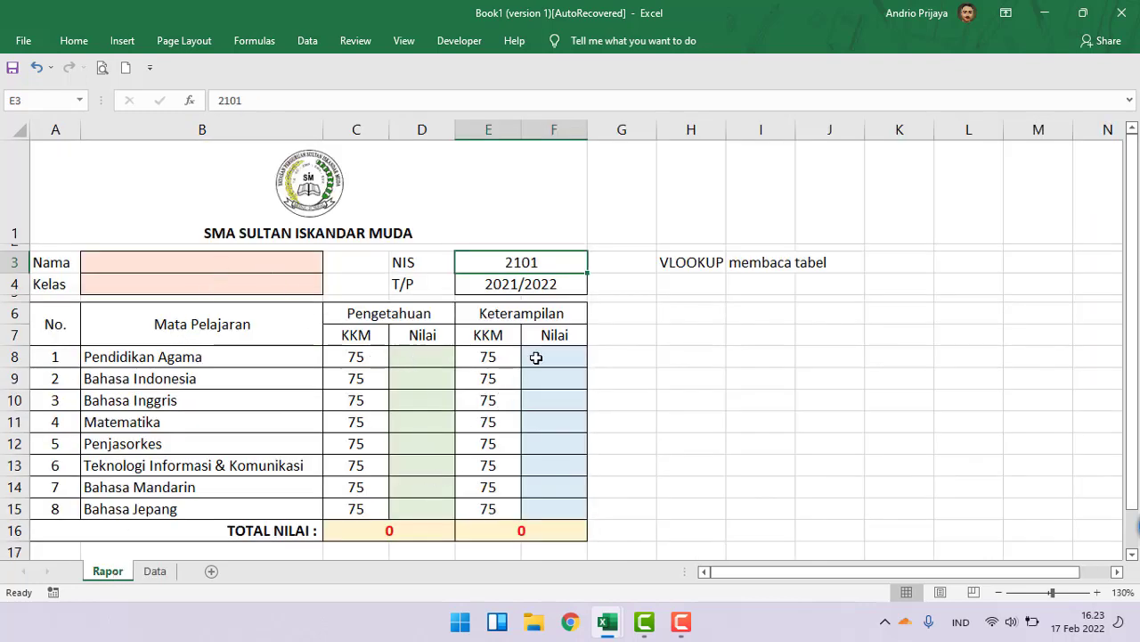
click(159, 577)
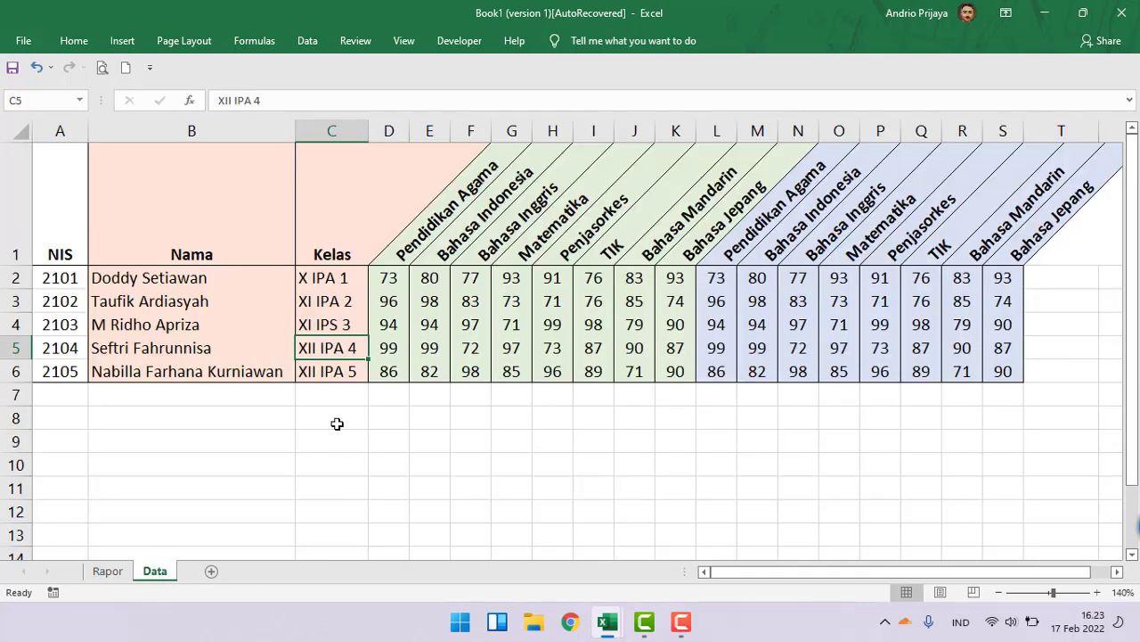
drag(388, 278, 690, 356)
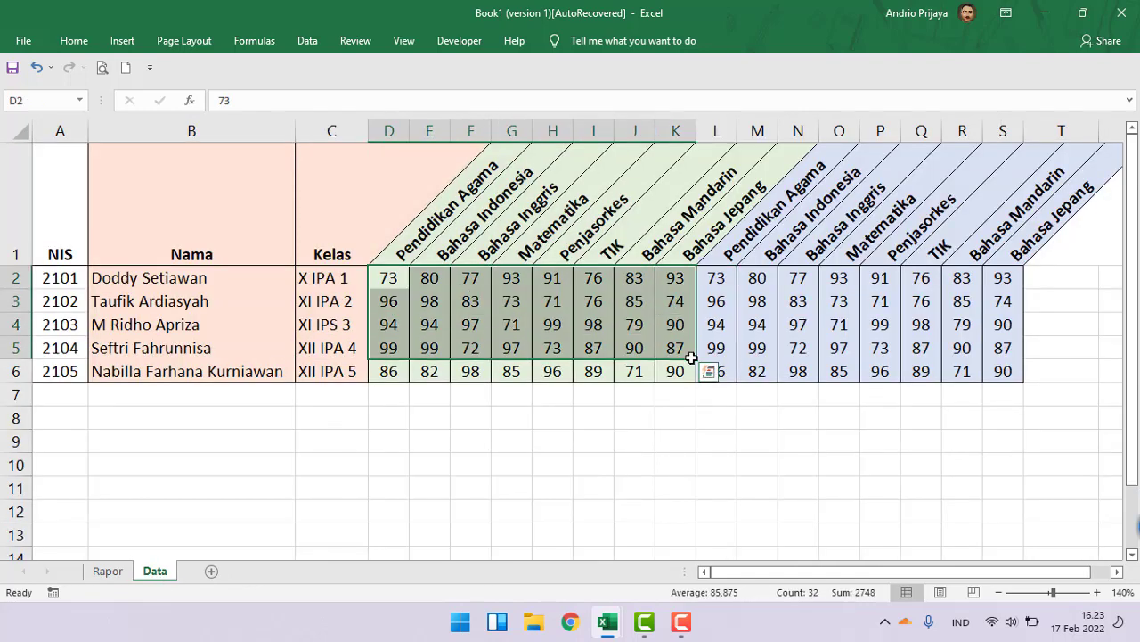
drag(722, 278, 925, 329)
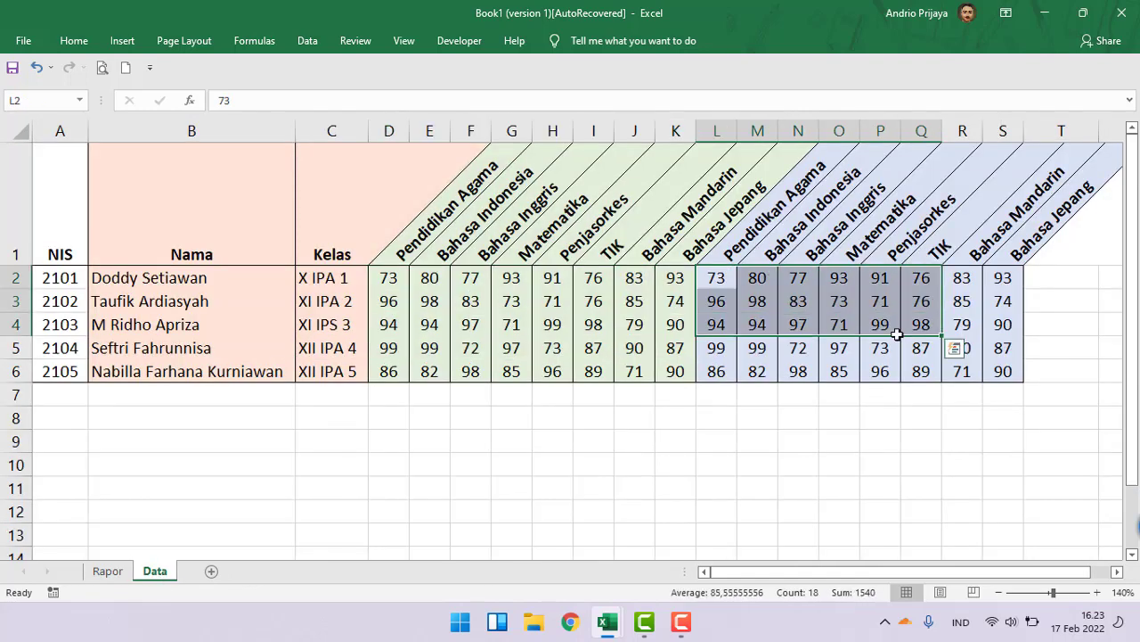
- Compare the report card's Nama and NIS cells with the first student's NIS and Nama entries on the Data sheet
click(865, 422)
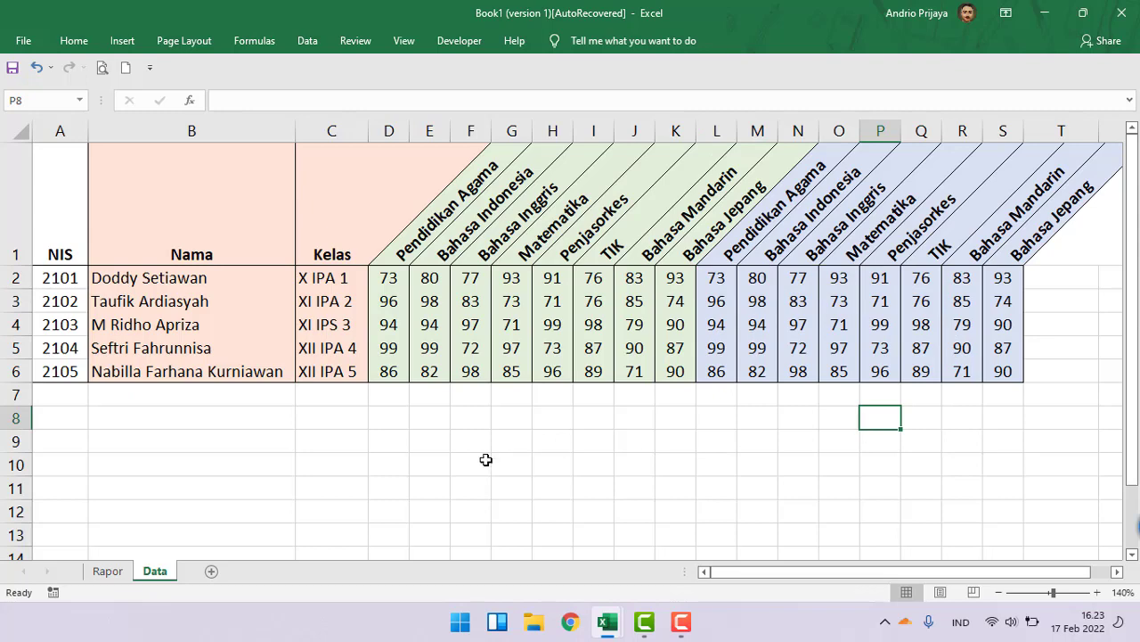
click(106, 570)
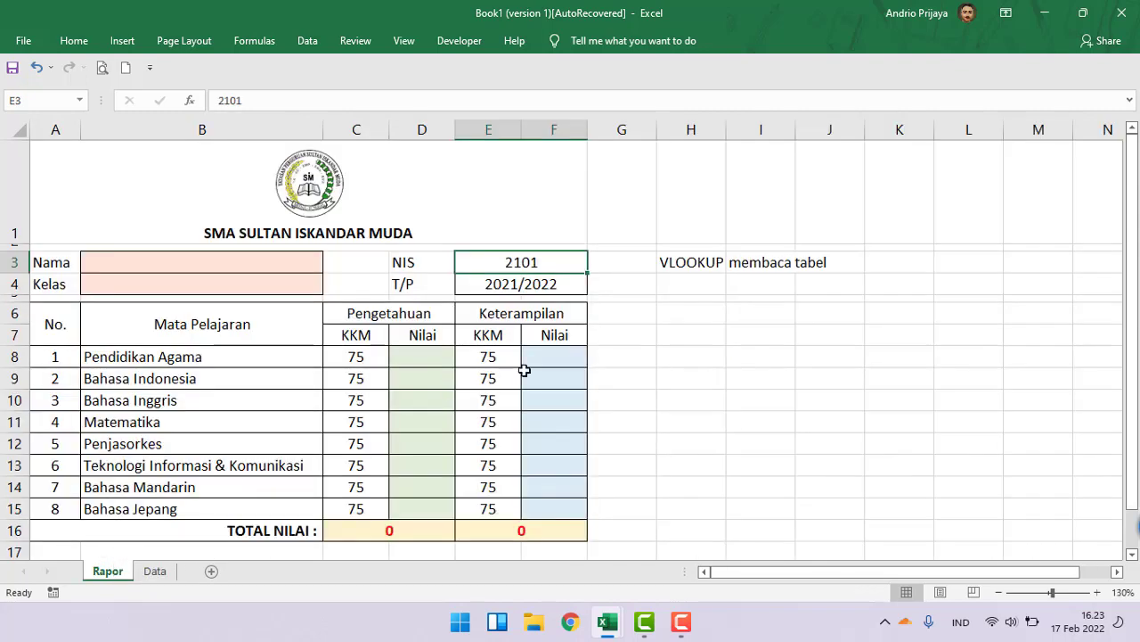
click(289, 265)
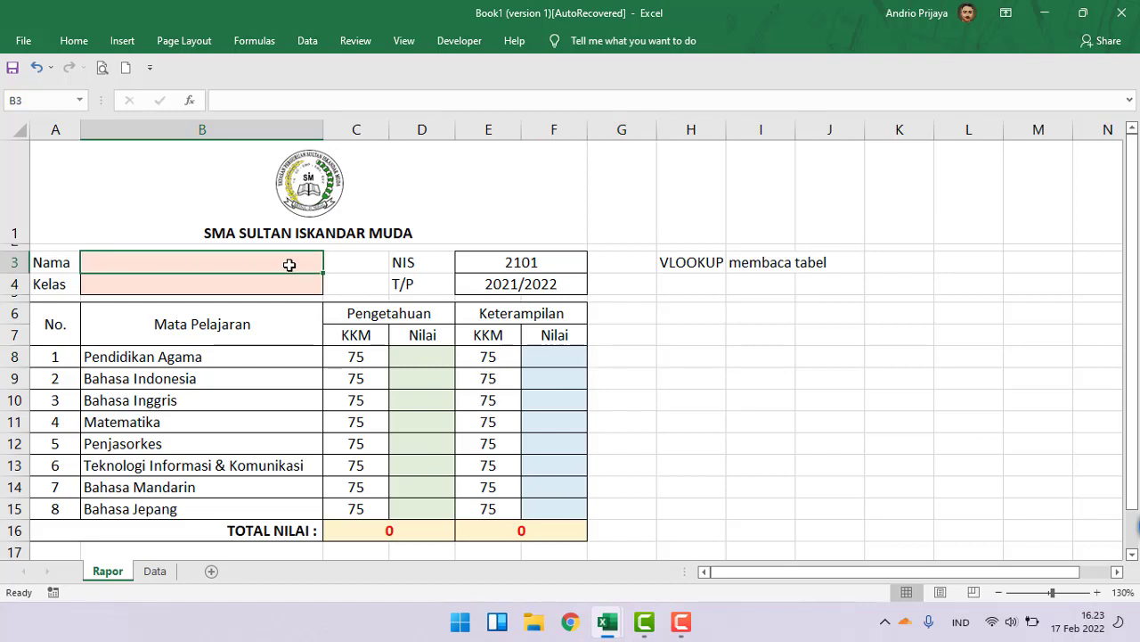
click(500, 265)
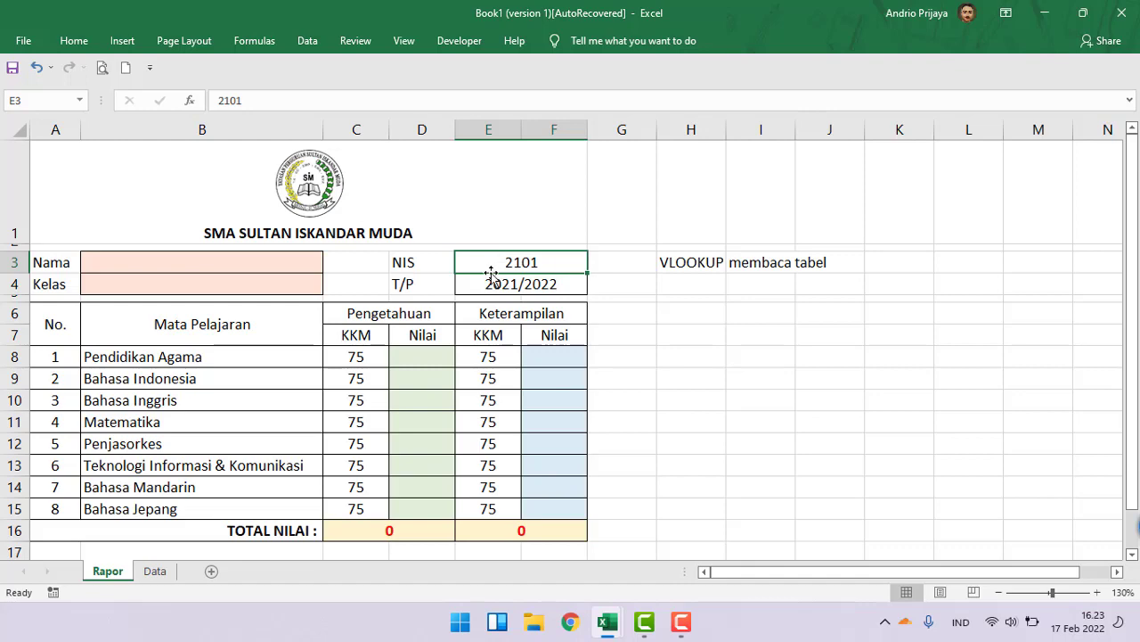
click(167, 572)
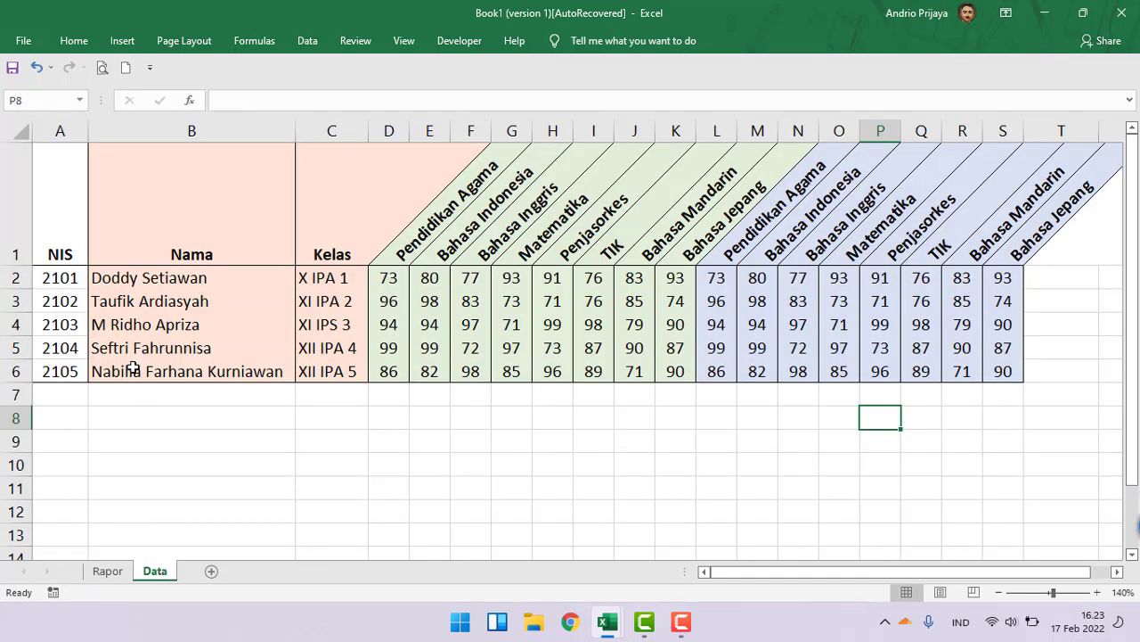
click(47, 283)
click(157, 282)
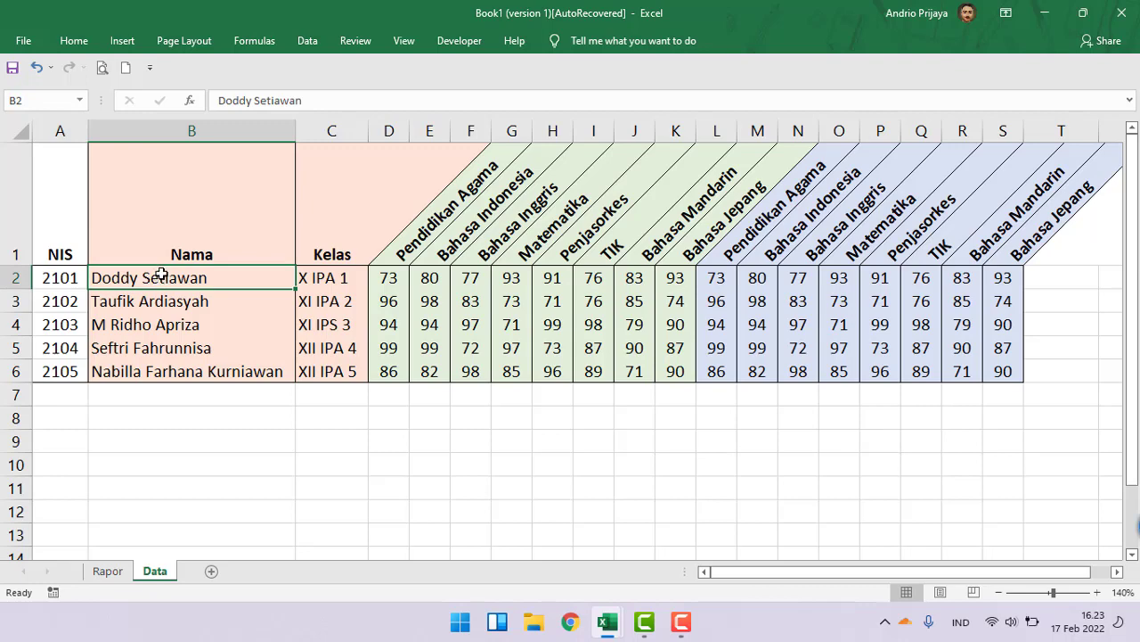
click(105, 572)
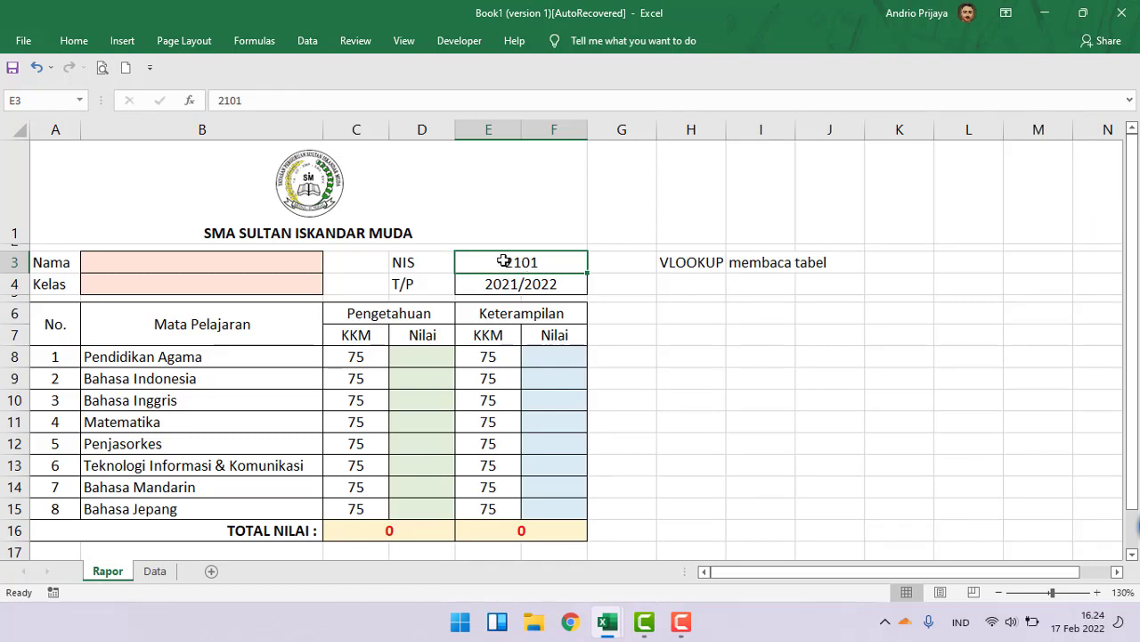
click(286, 261)
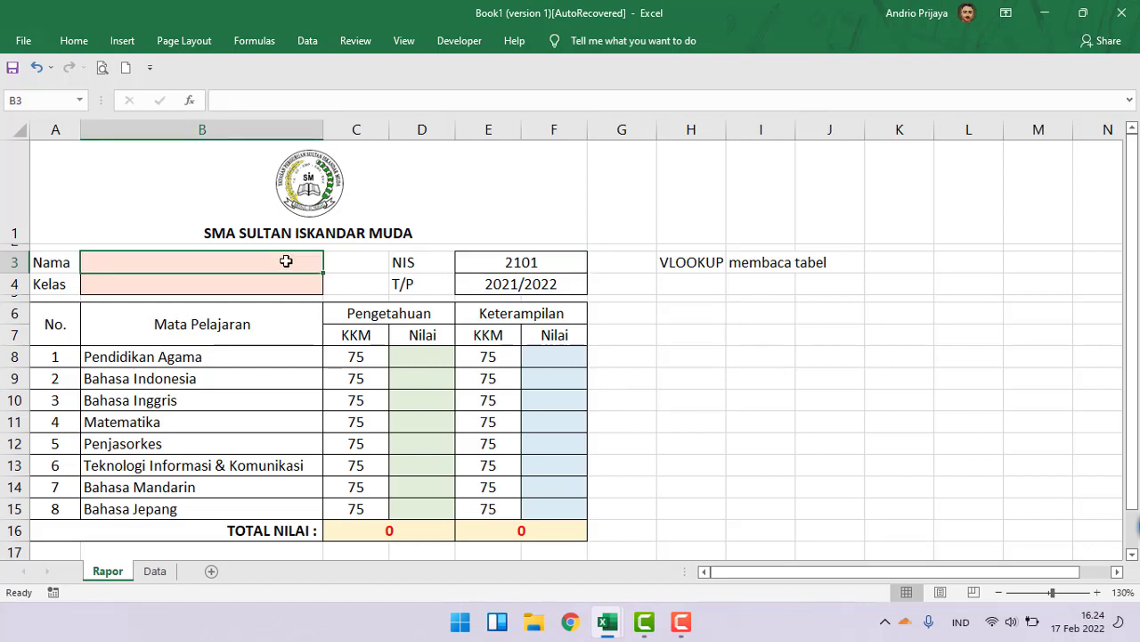
click(496, 259)
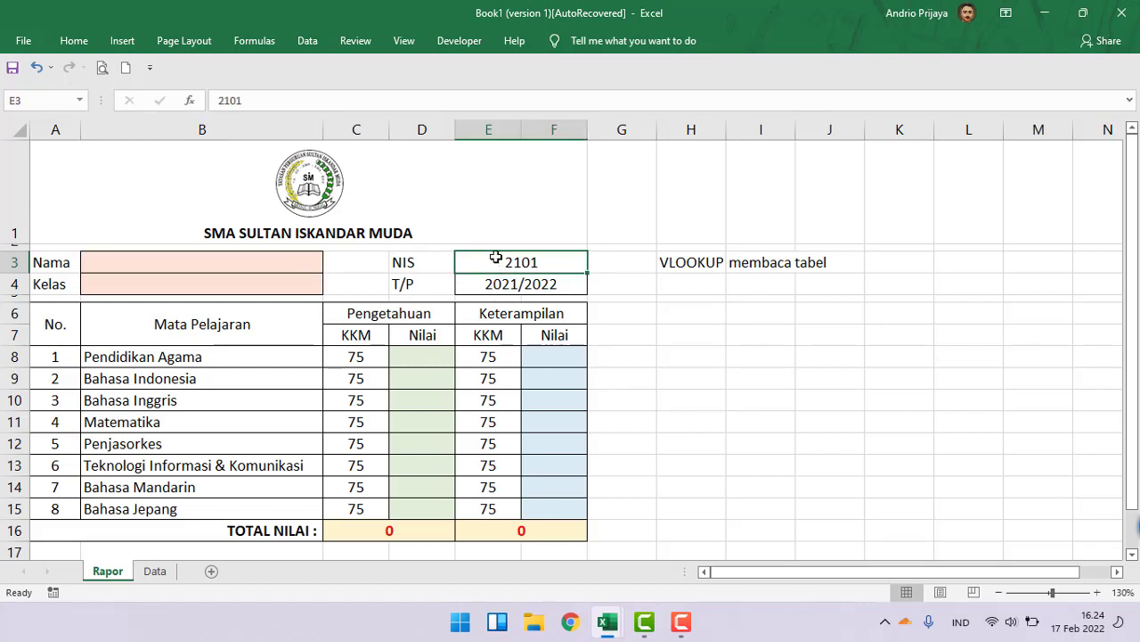
- Begin a VLOOKUP formula in the Nama cell B3 with the NIS cell E3 as the lookup value
click(198, 258)
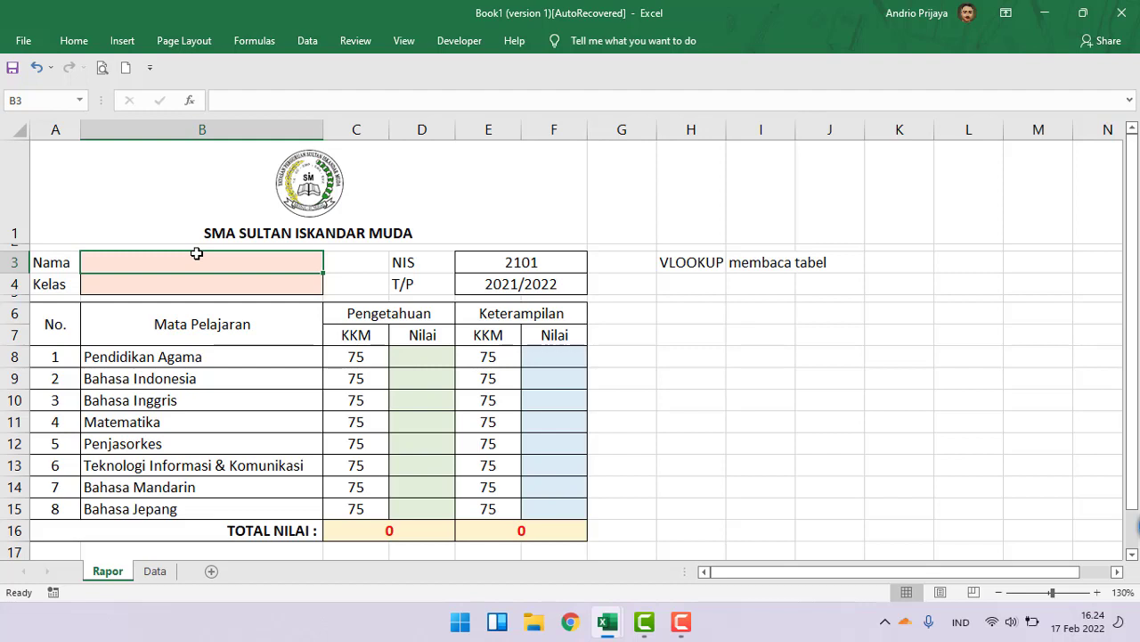
text(=)
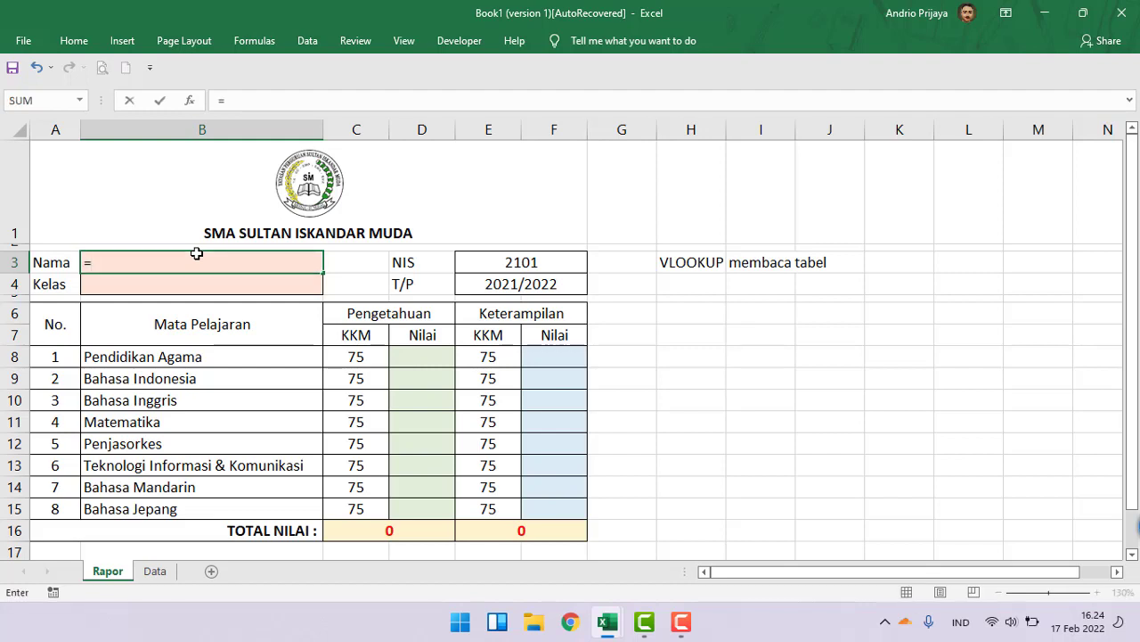
text(vl)
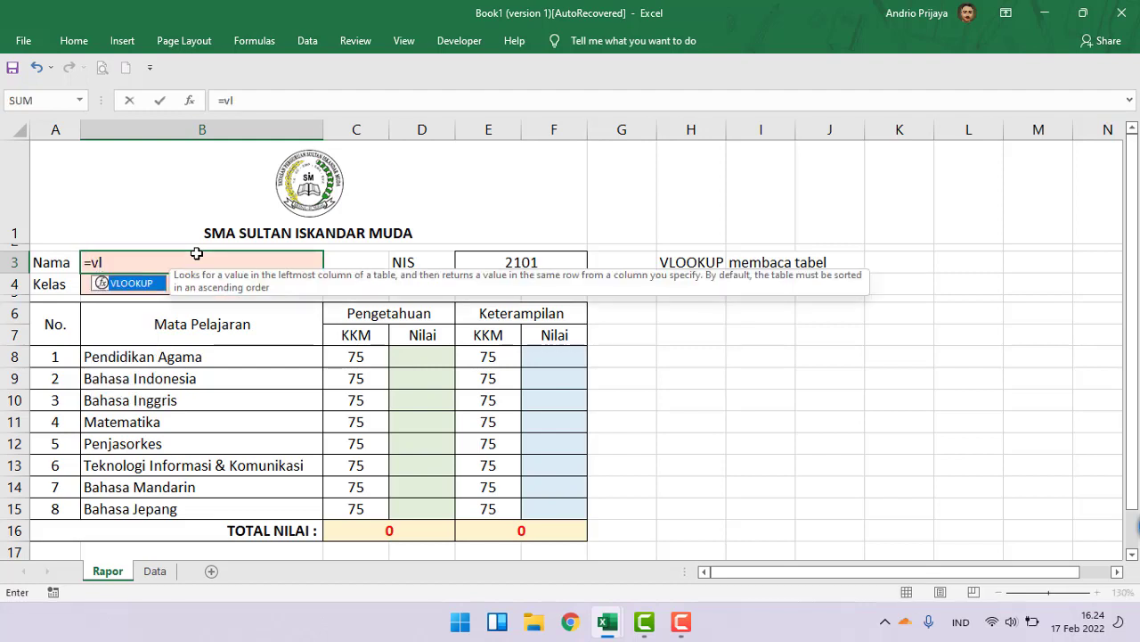
double_click(143, 285)
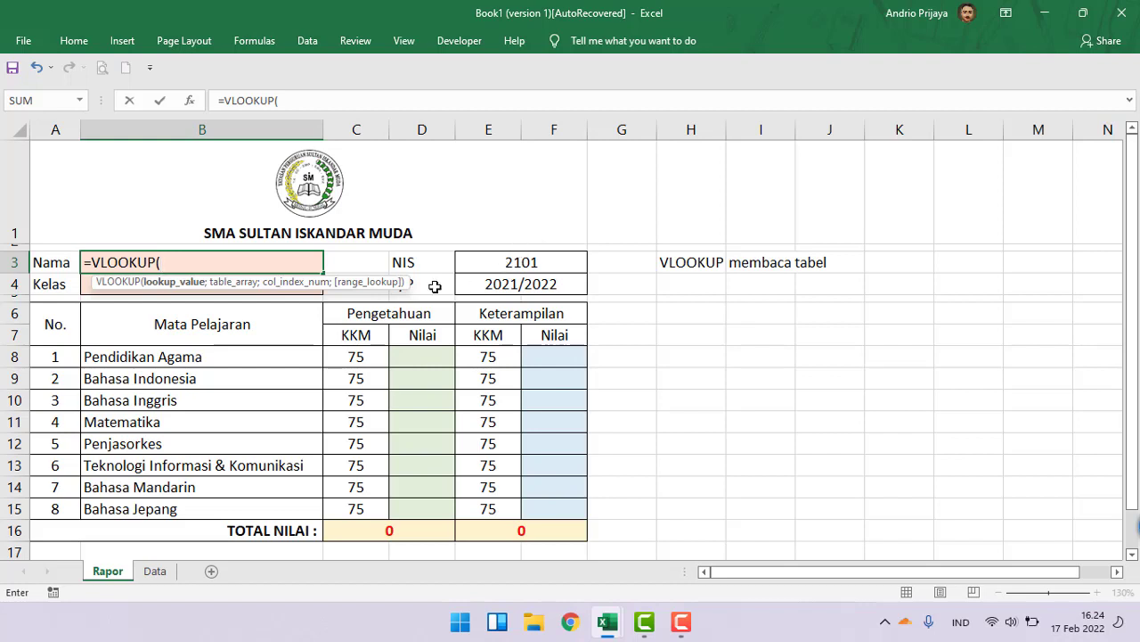
click(508, 262)
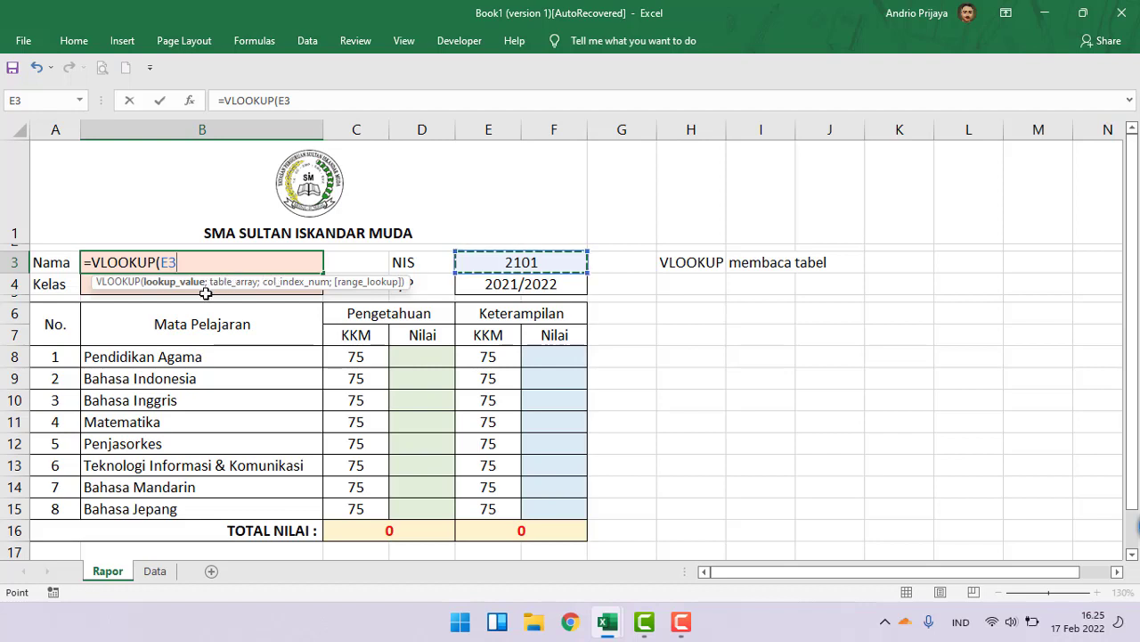
text(;)
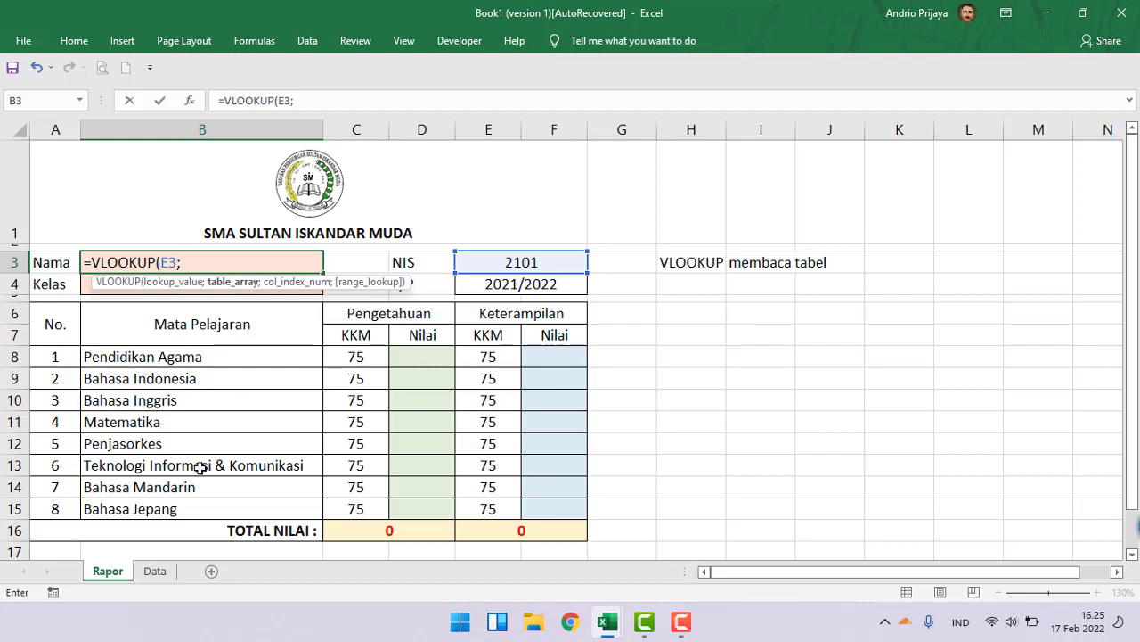
- Add the whole Data sheet table, Data!A1:S6, as the table array of the VLOOKUP in B3
click(149, 572)
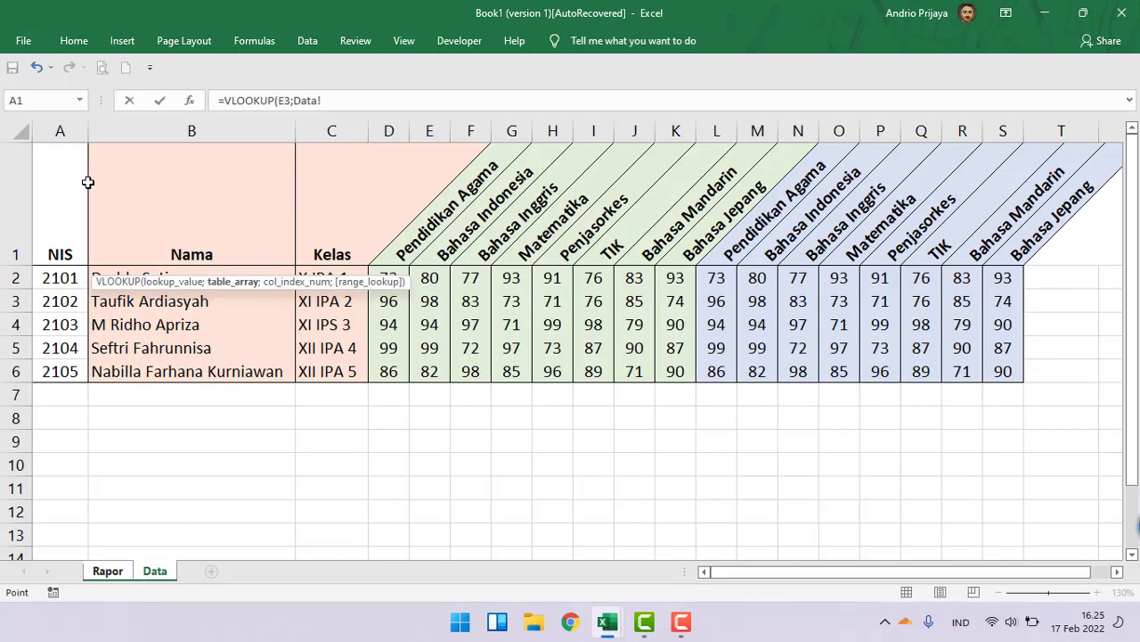
drag(61, 184, 995, 369)
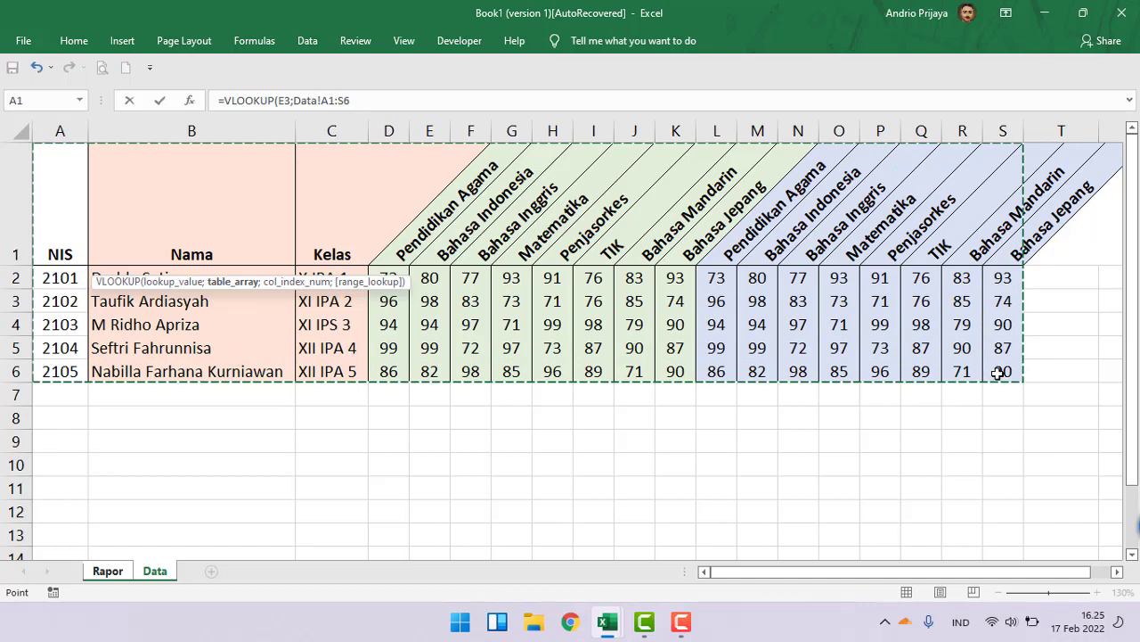
key(Return)
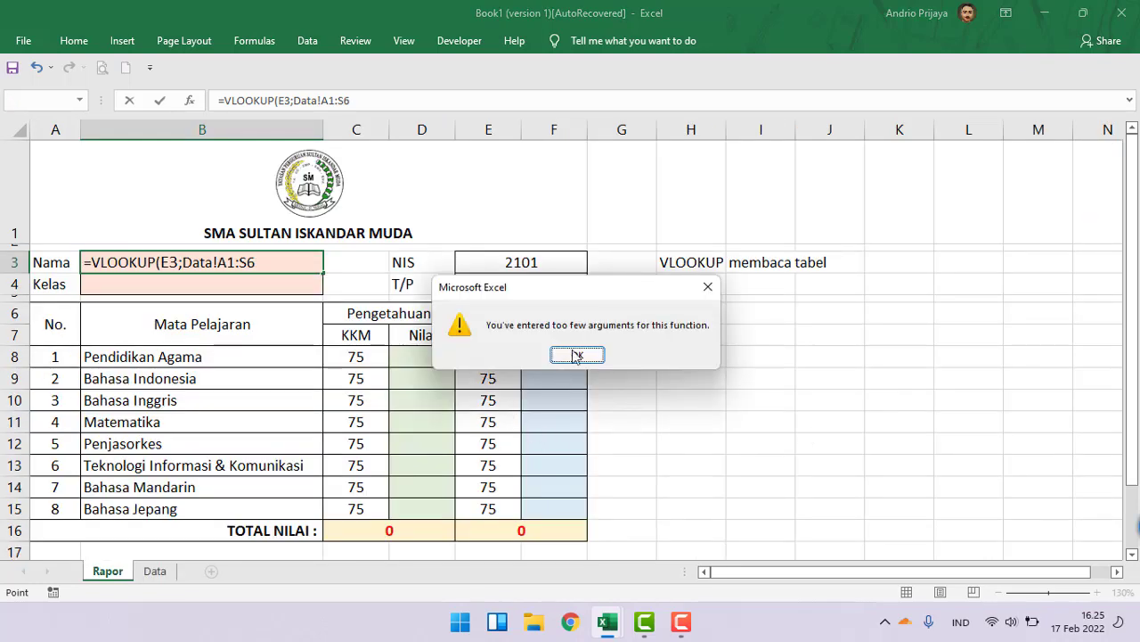
click(576, 355)
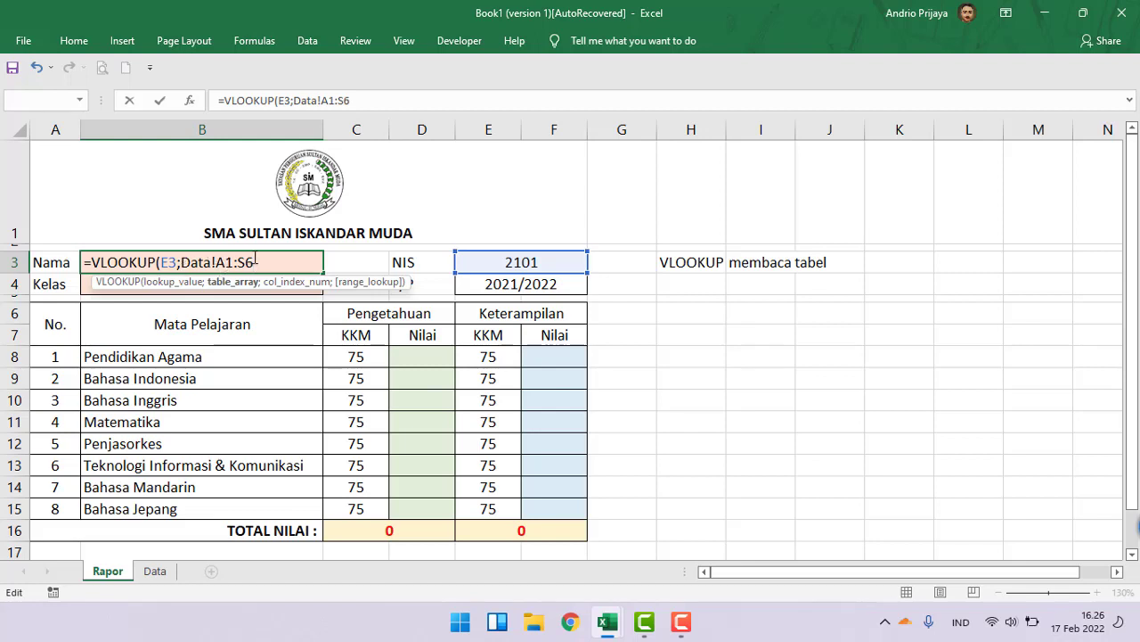
text(;)
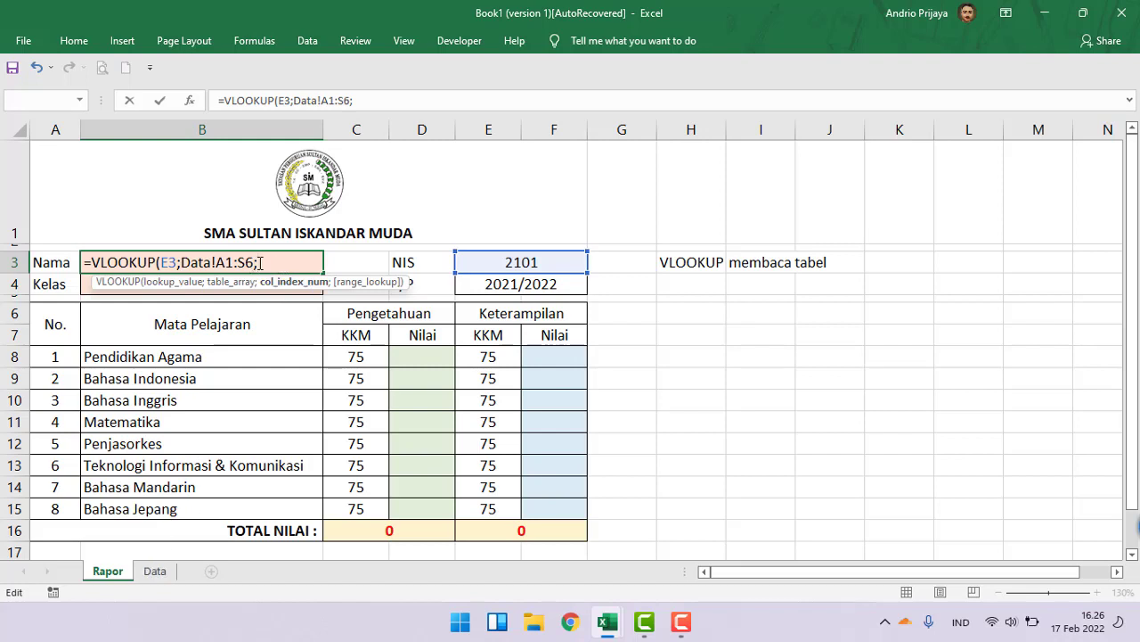
click(157, 572)
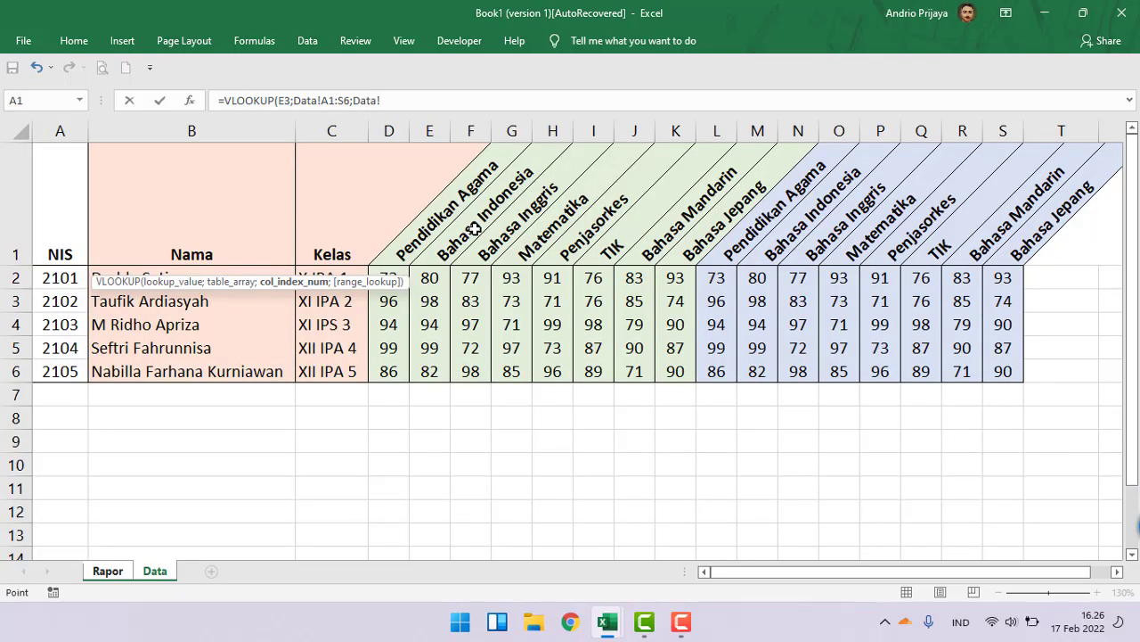
click(56, 129)
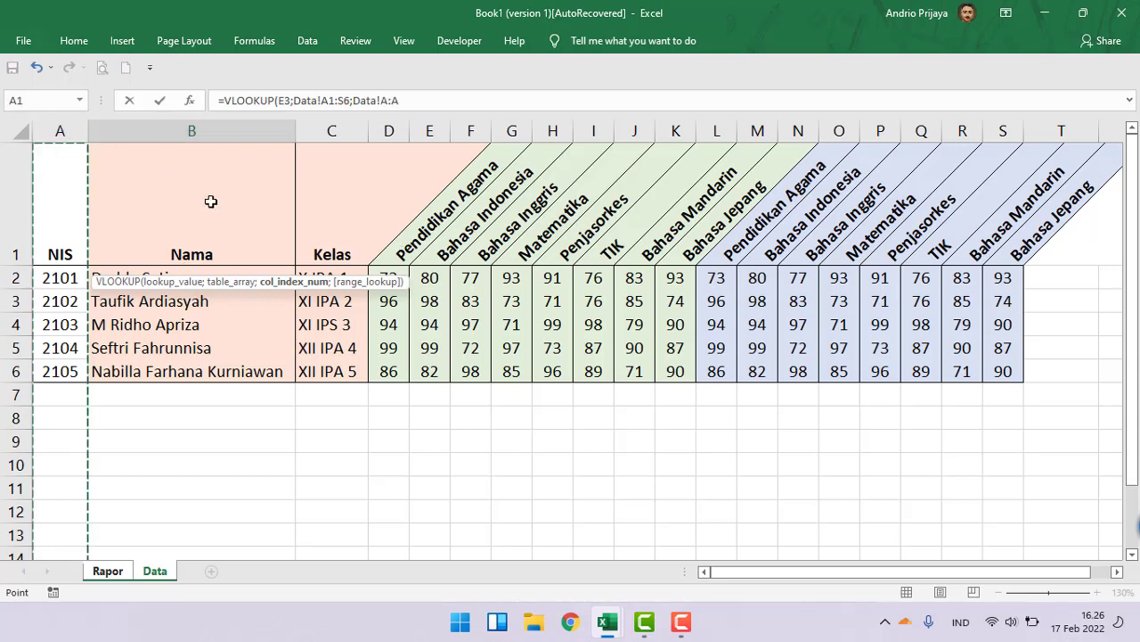
click(107, 571)
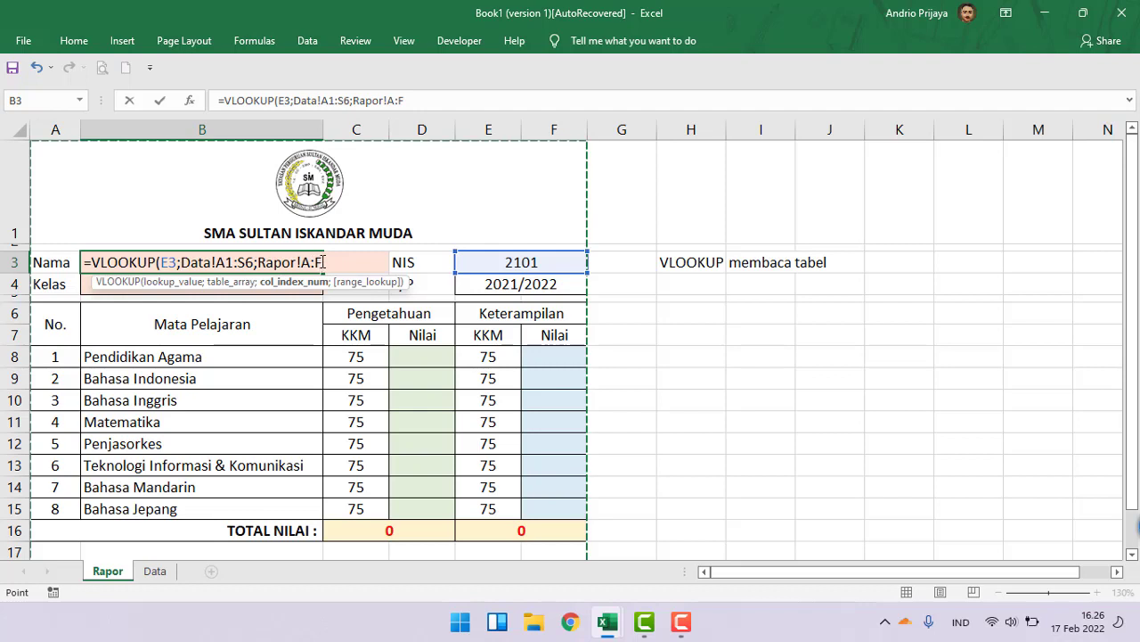
drag(338, 260, 257, 262)
key(BackSpace)
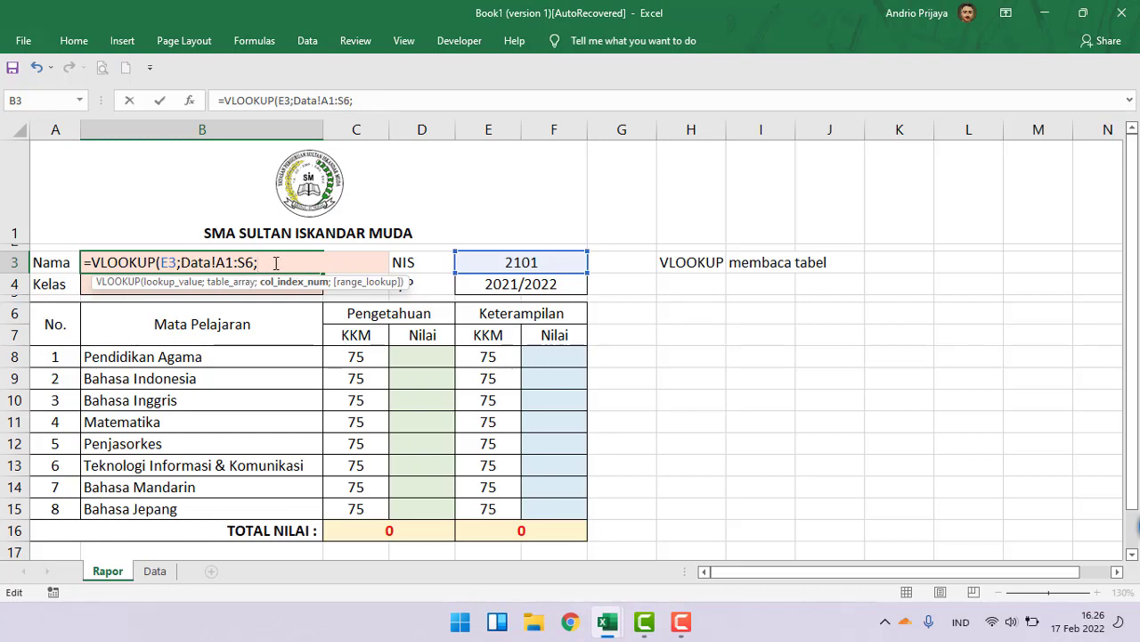
text(2;)
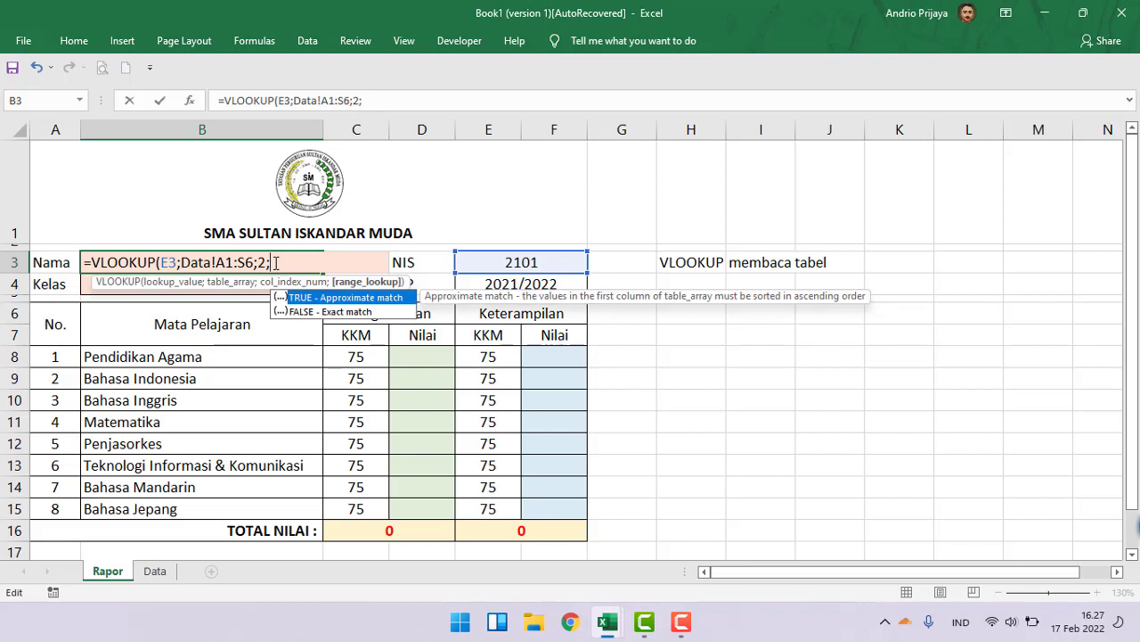
key(Escape)
key(BackSpace)
key(BackSpace)
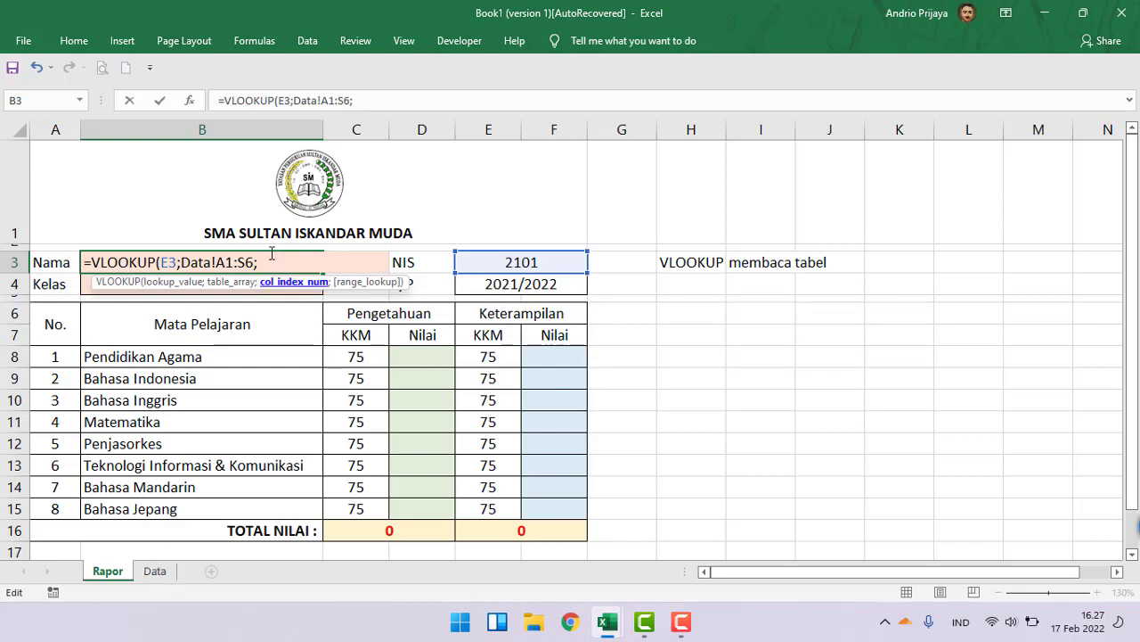
text(g)
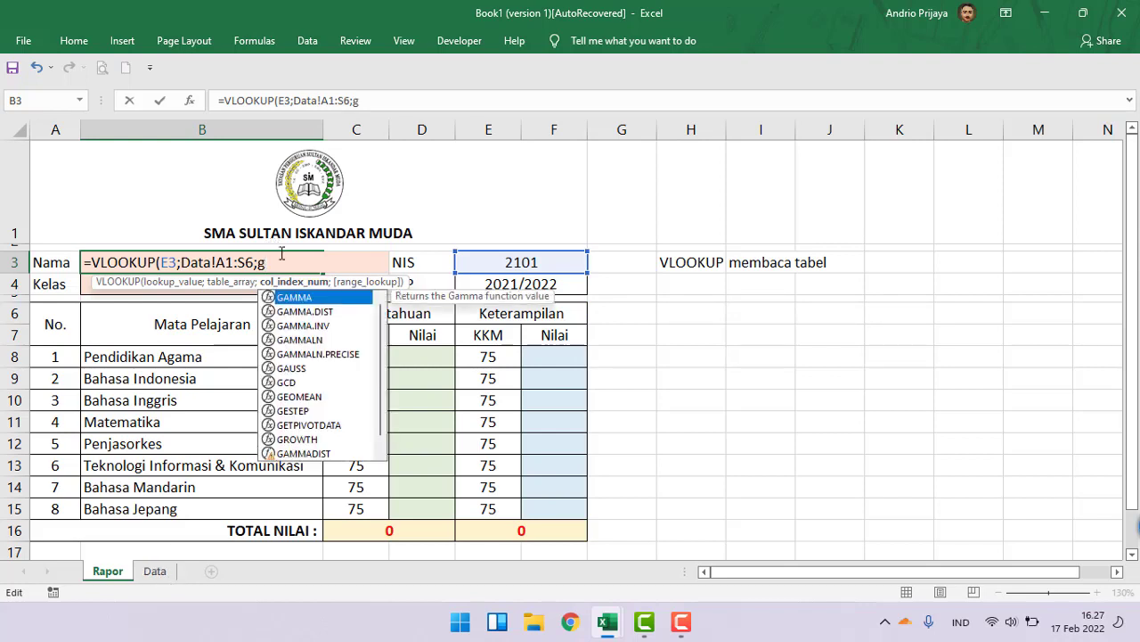
key(BackSpace)
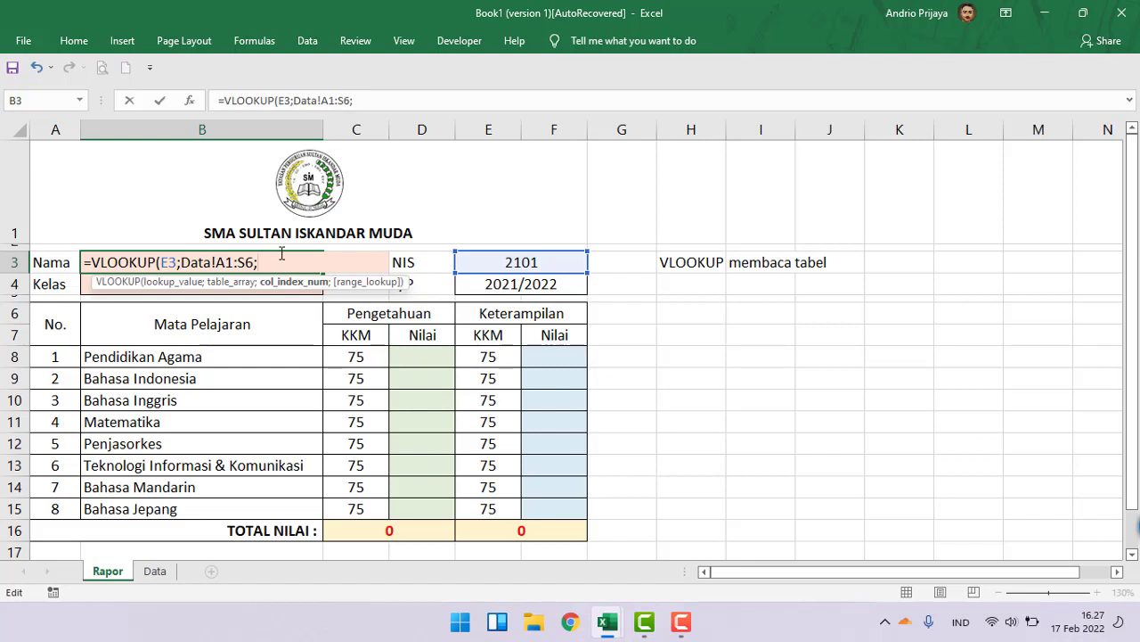
- Complete the VLOOKUP in B3 with column index 2 and an exact match, giving =VLOOKUP(E3;Data!A1:S6;2;FALSE)
text(2)
text(;)
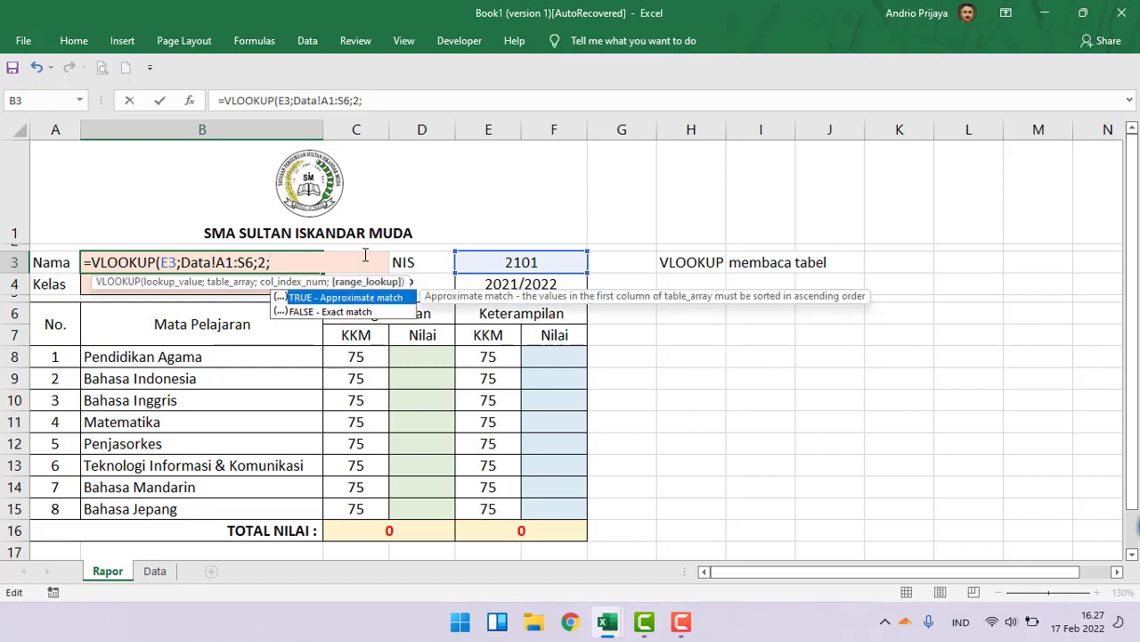
click(370, 314)
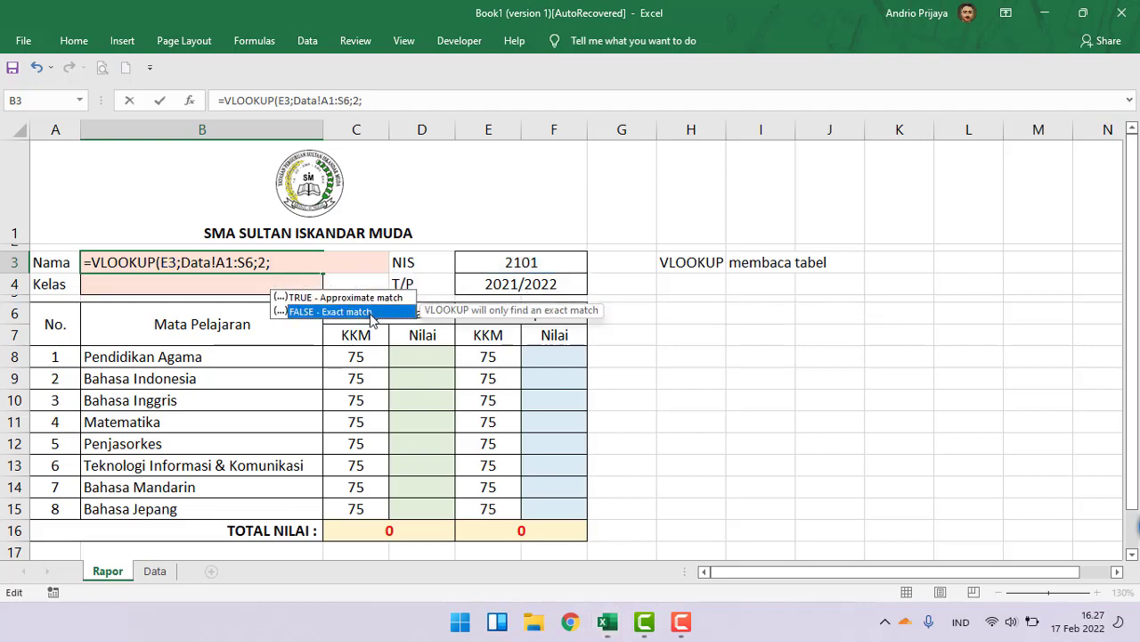
double_click(370, 312)
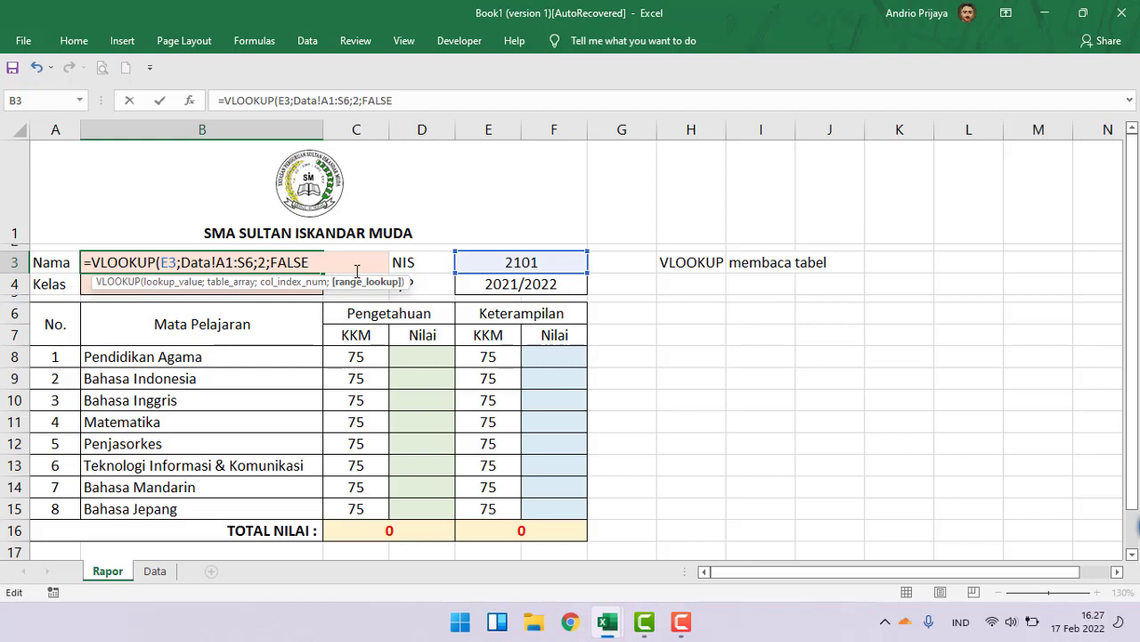
text())
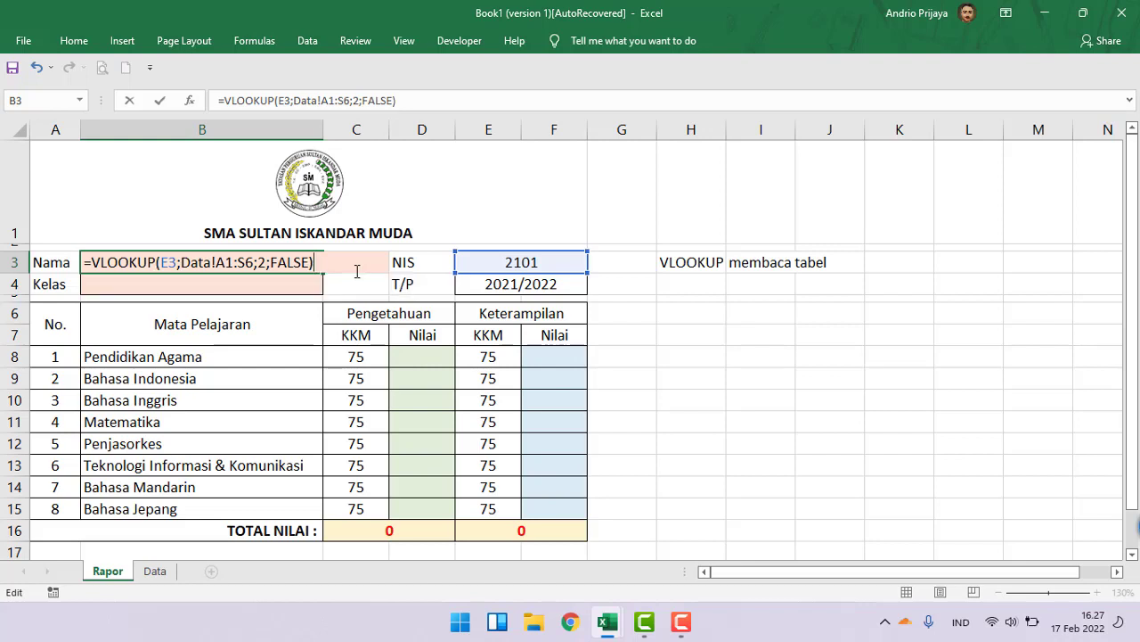
key(Return)
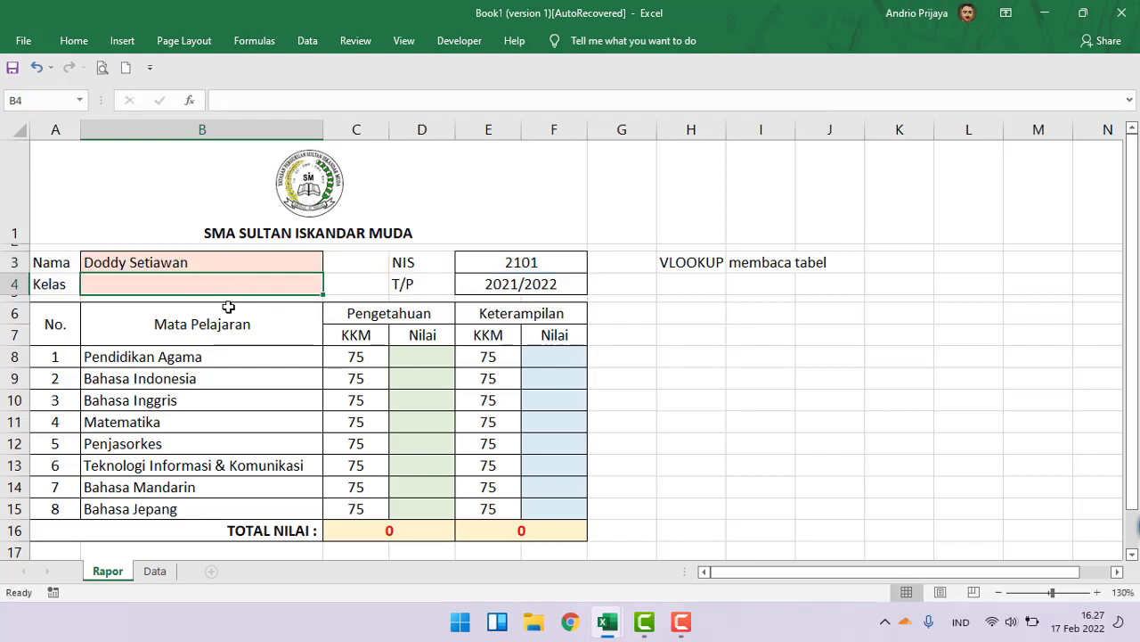
- Test the Nama lookup by replacing the NIS in E3 with the third student's NIS from the Data sheet
click(200, 263)
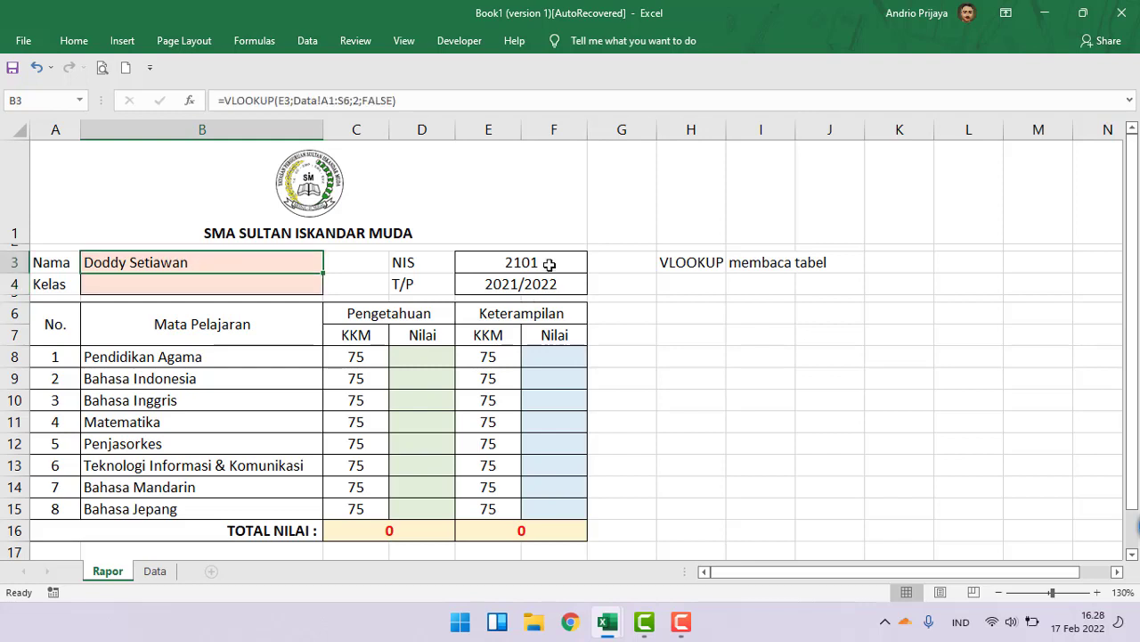
click(549, 264)
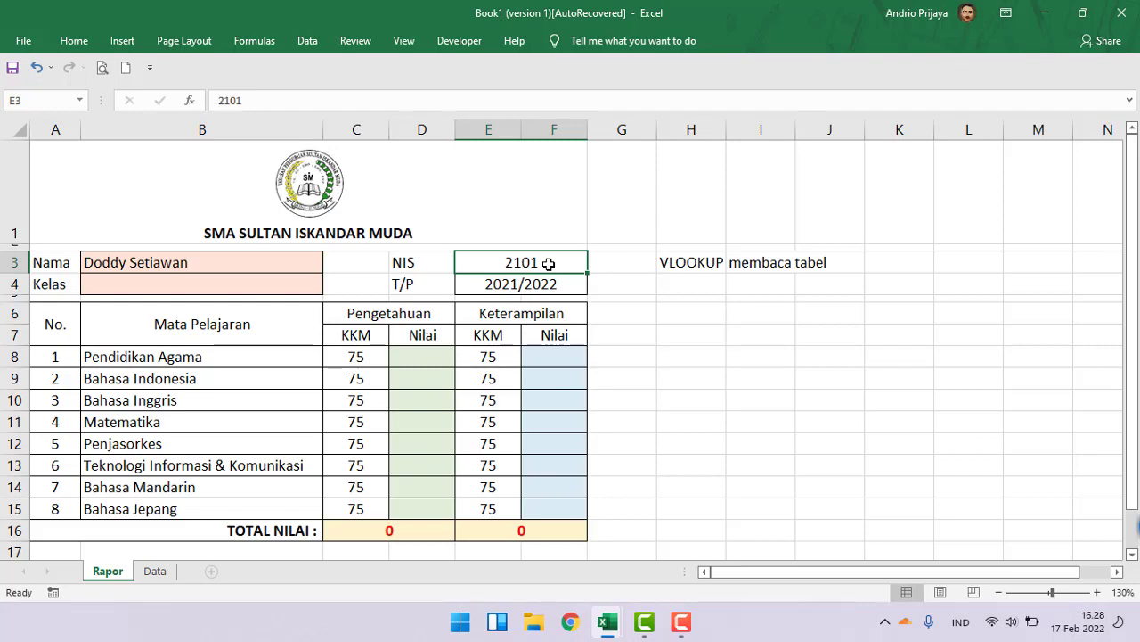
click(155, 571)
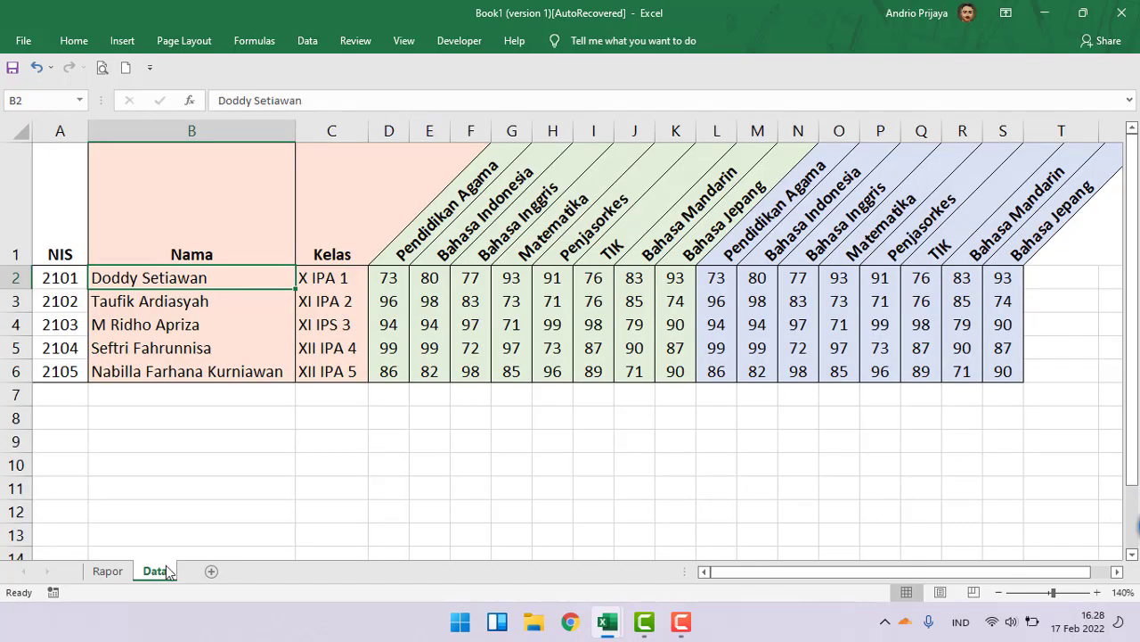
click(62, 326)
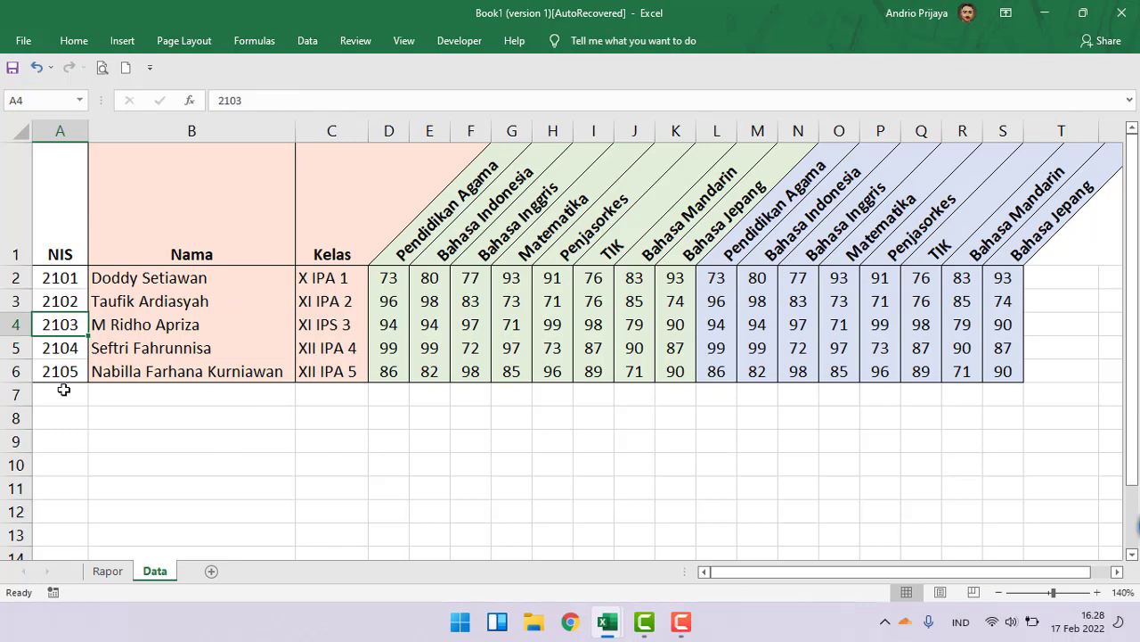
click(158, 324)
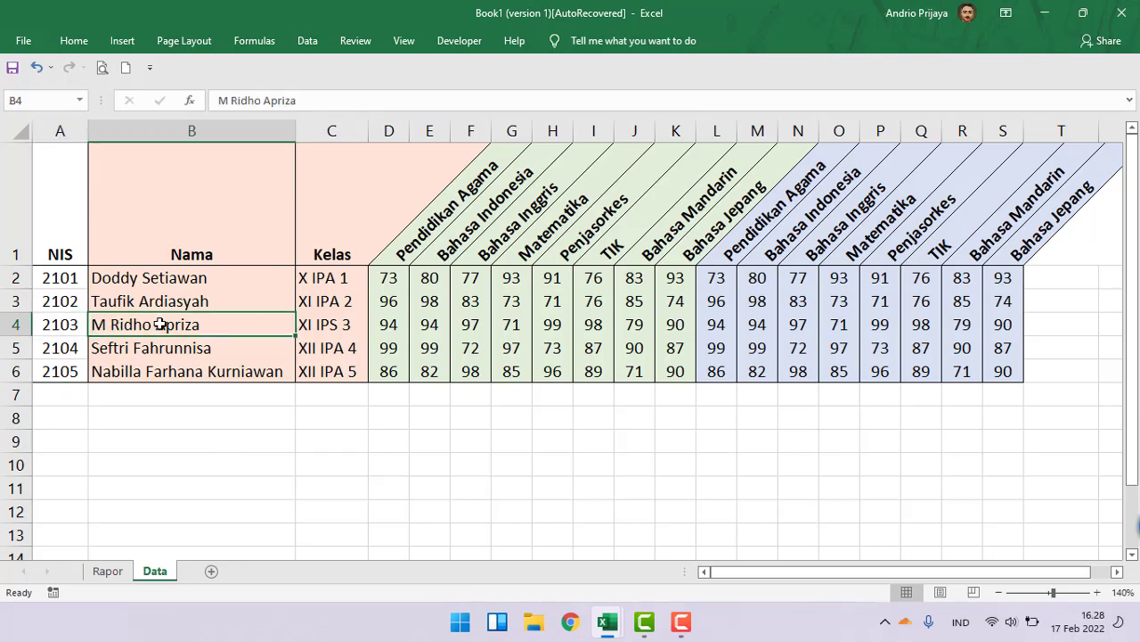
click(106, 572)
click(511, 297)
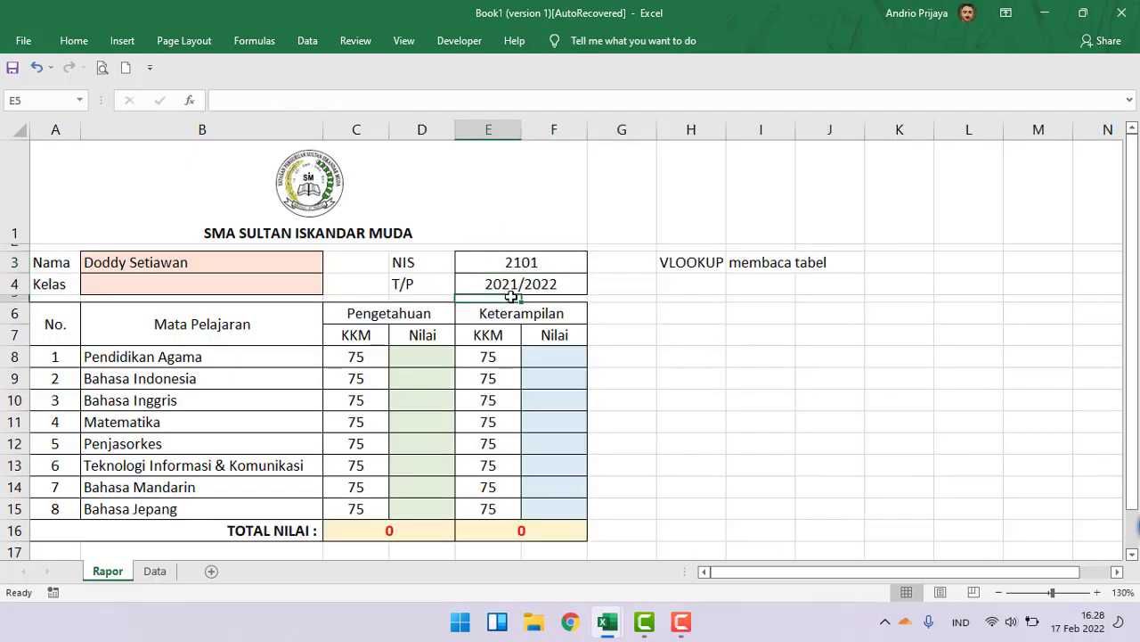
click(174, 265)
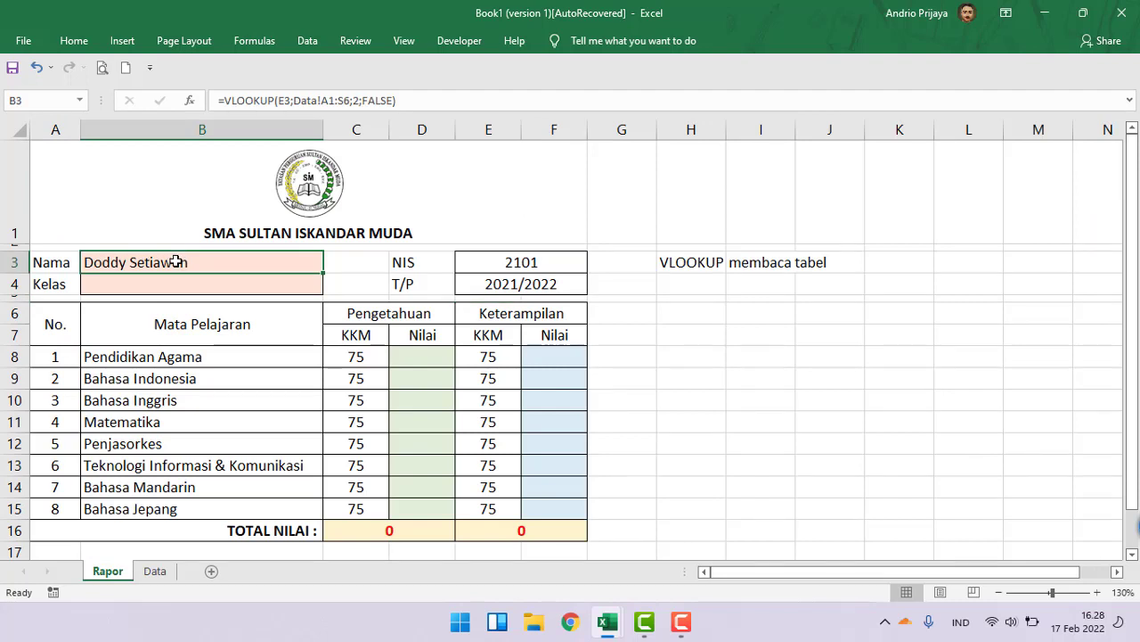
click(515, 264)
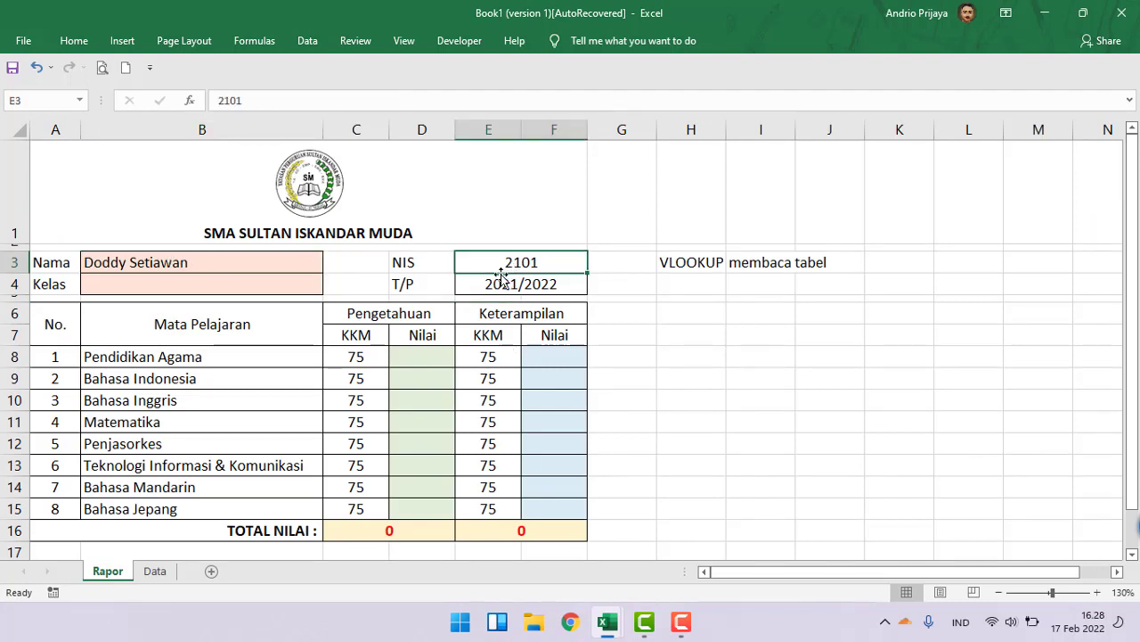
text(2103)
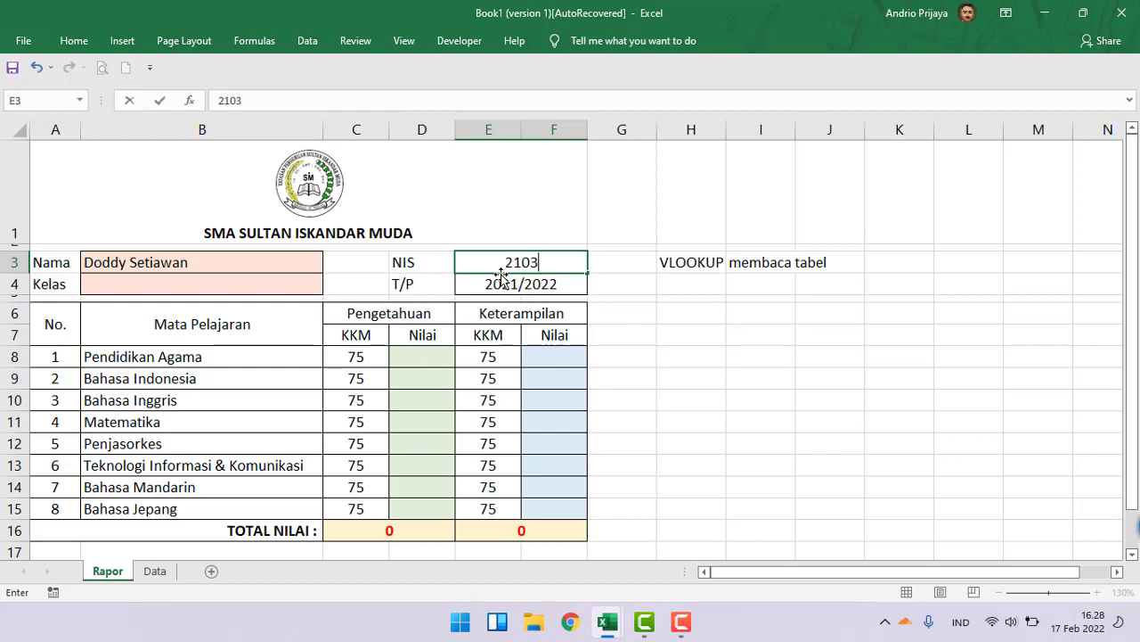
key(Return)
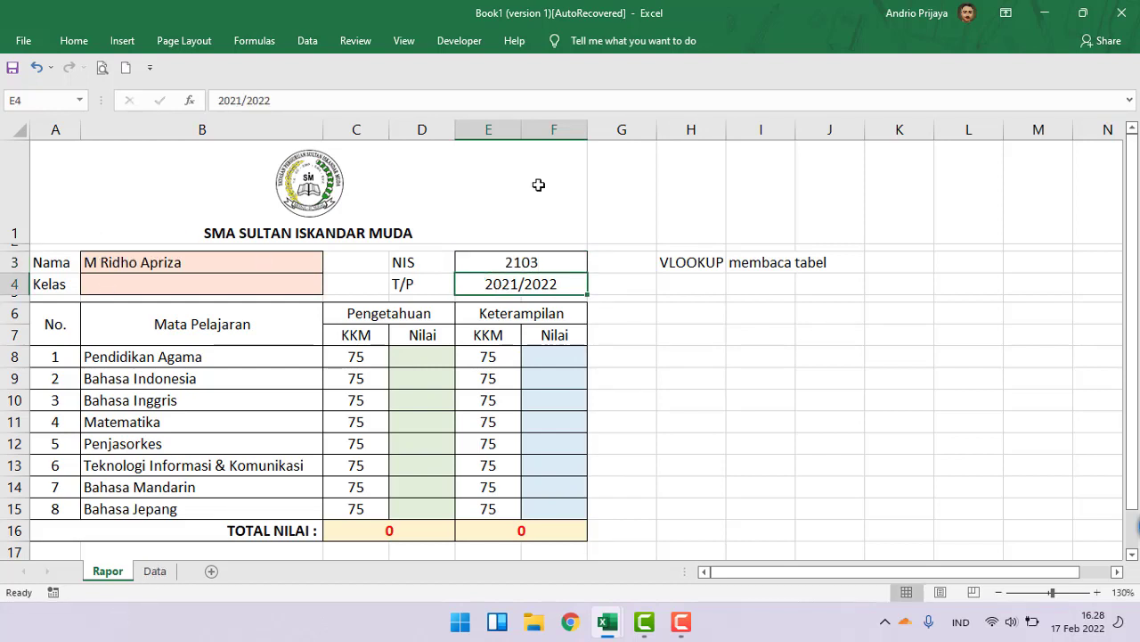
- Test the Nama lookup again with the second student's NIS from the Data sheet in E3, and check the result in B3
click(142, 572)
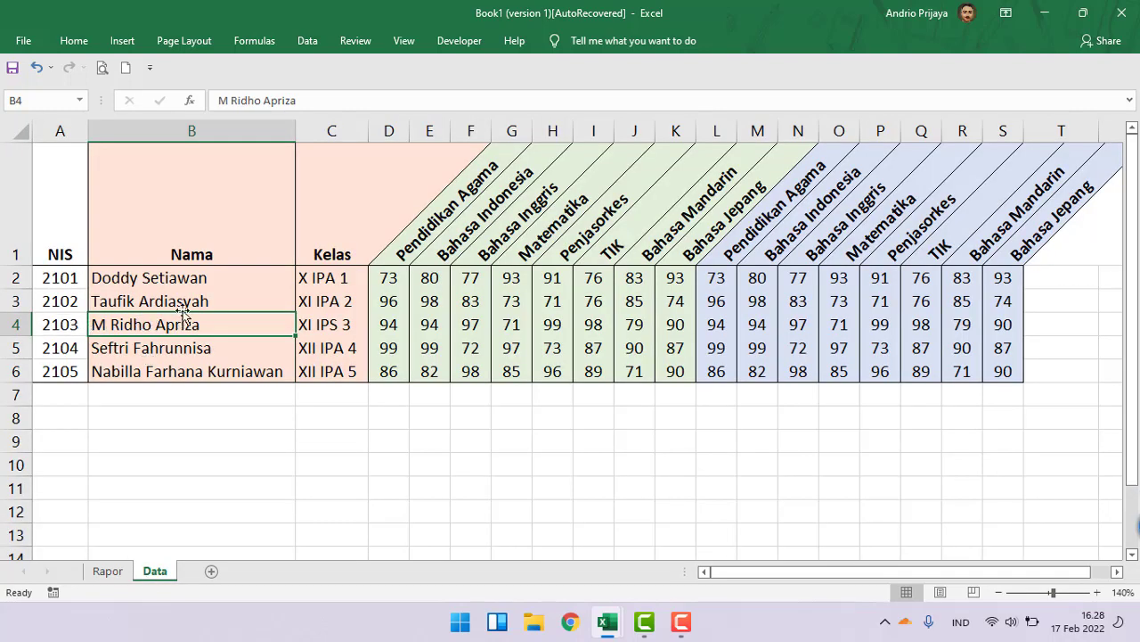
click(78, 303)
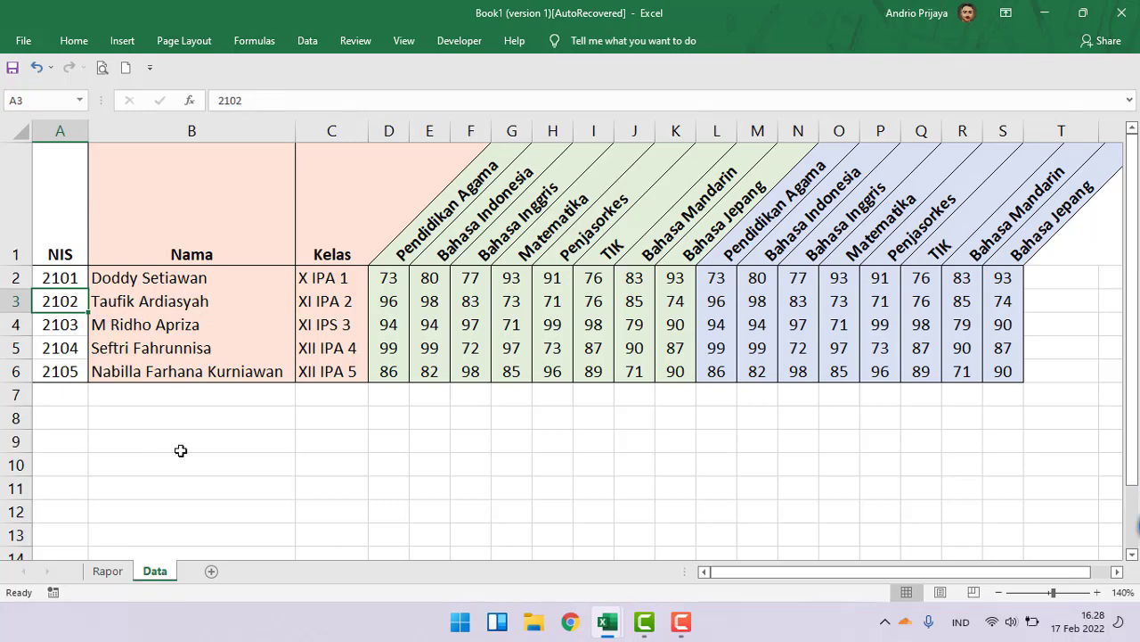
click(108, 571)
click(510, 264)
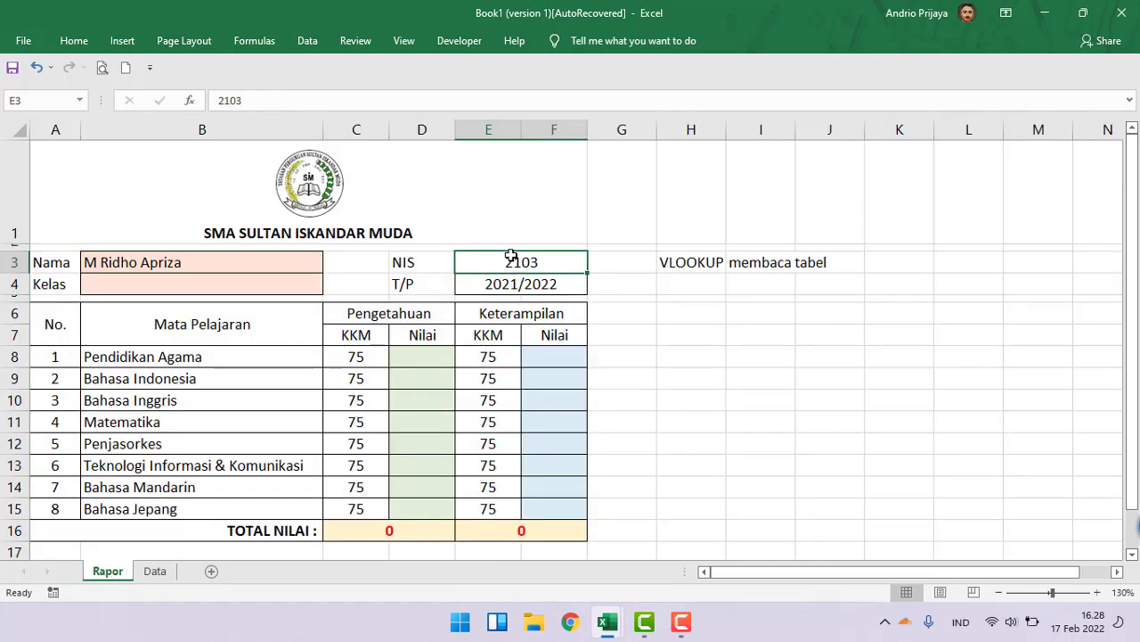
text(2102)
key(Return)
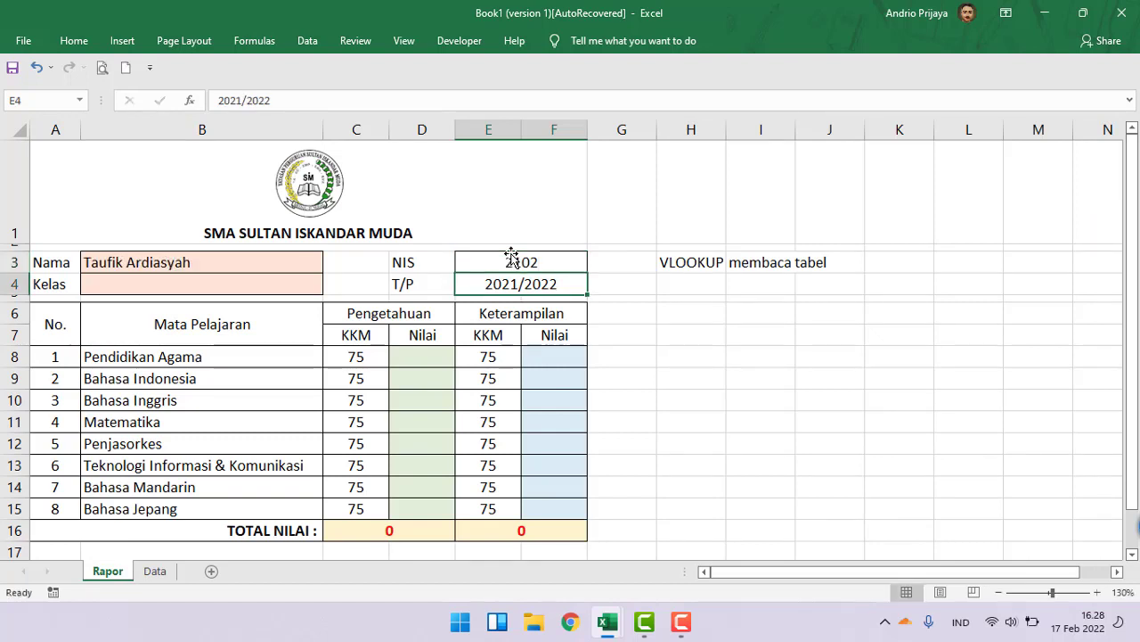
click(170, 262)
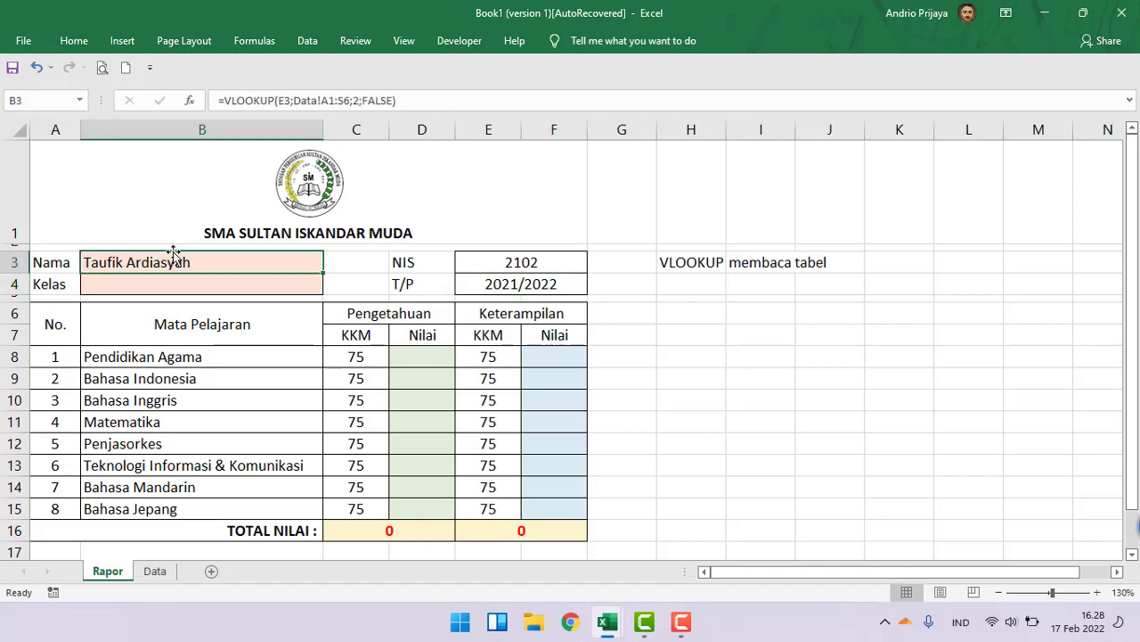
- Begin a VLOOKUP formula in the Kelas cell B4 with the NIS cell E3 as the lookup value
click(188, 289)
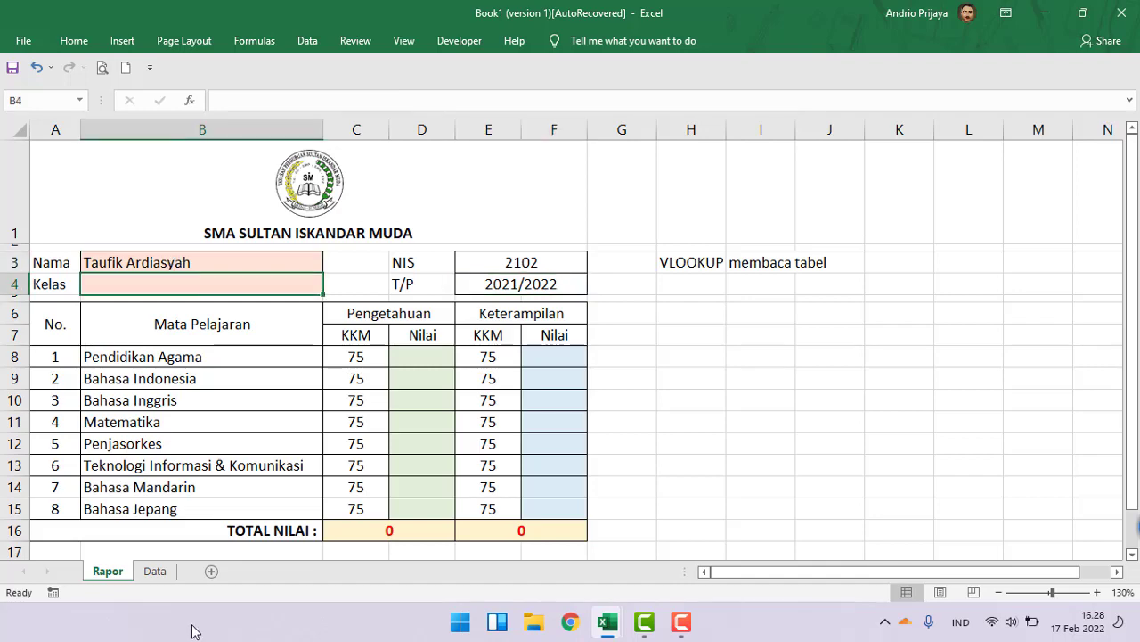
click(155, 571)
click(107, 571)
text(=)
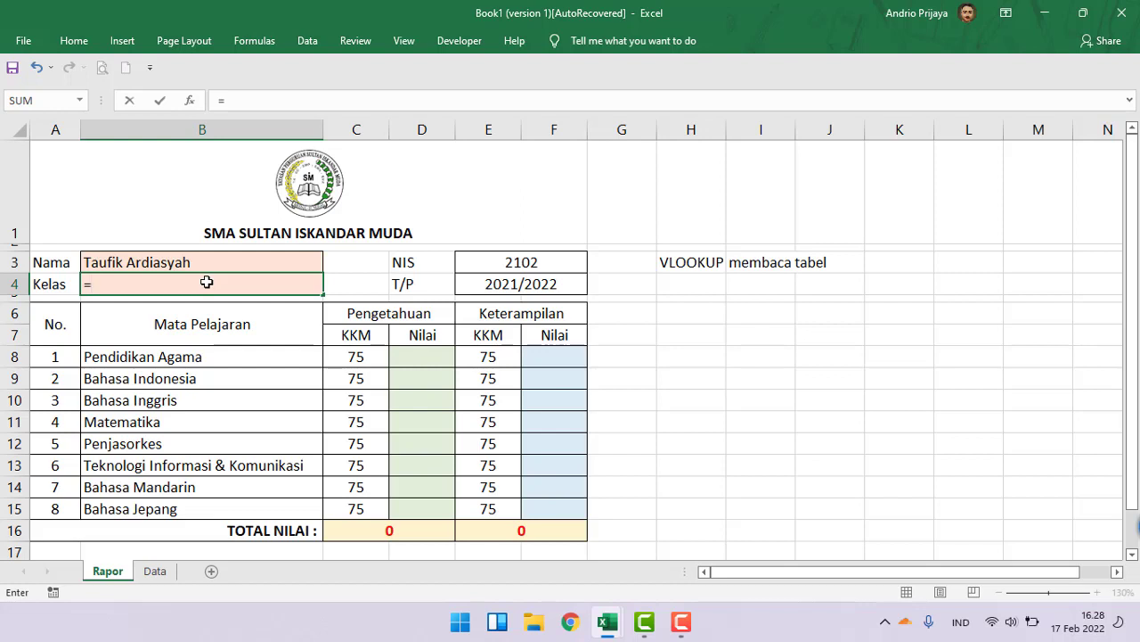
text(vl)
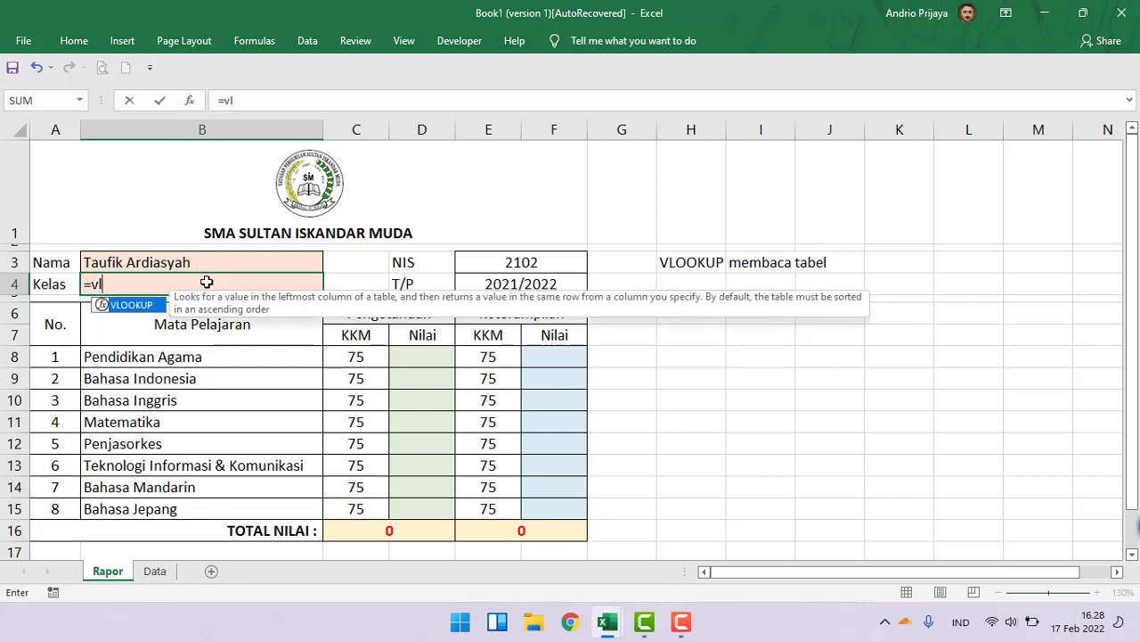
key(Tab)
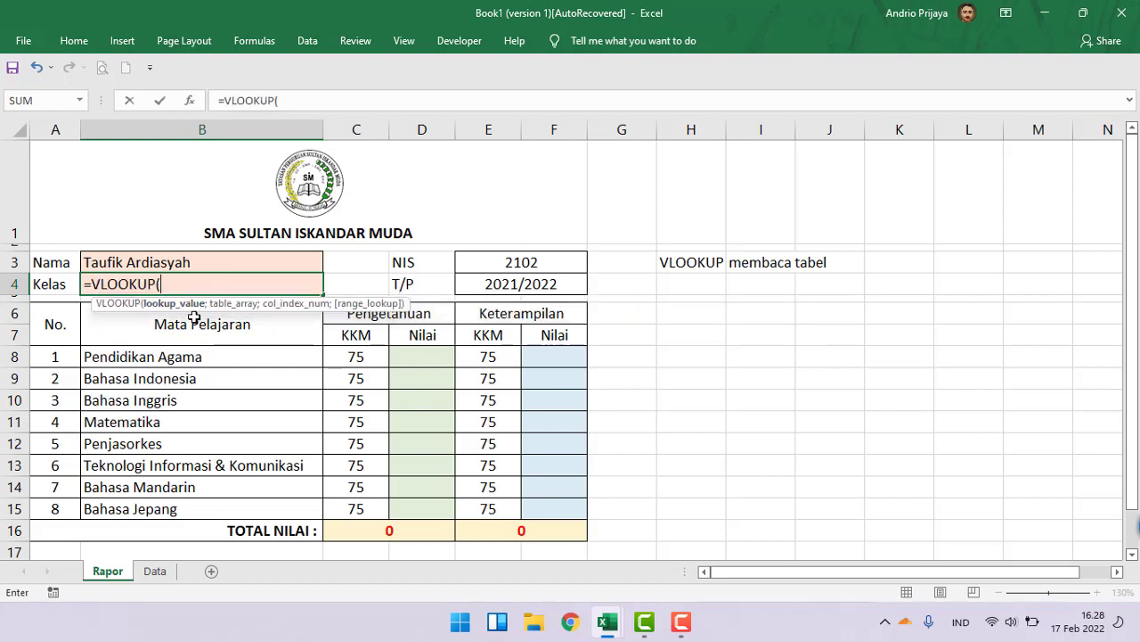
click(500, 261)
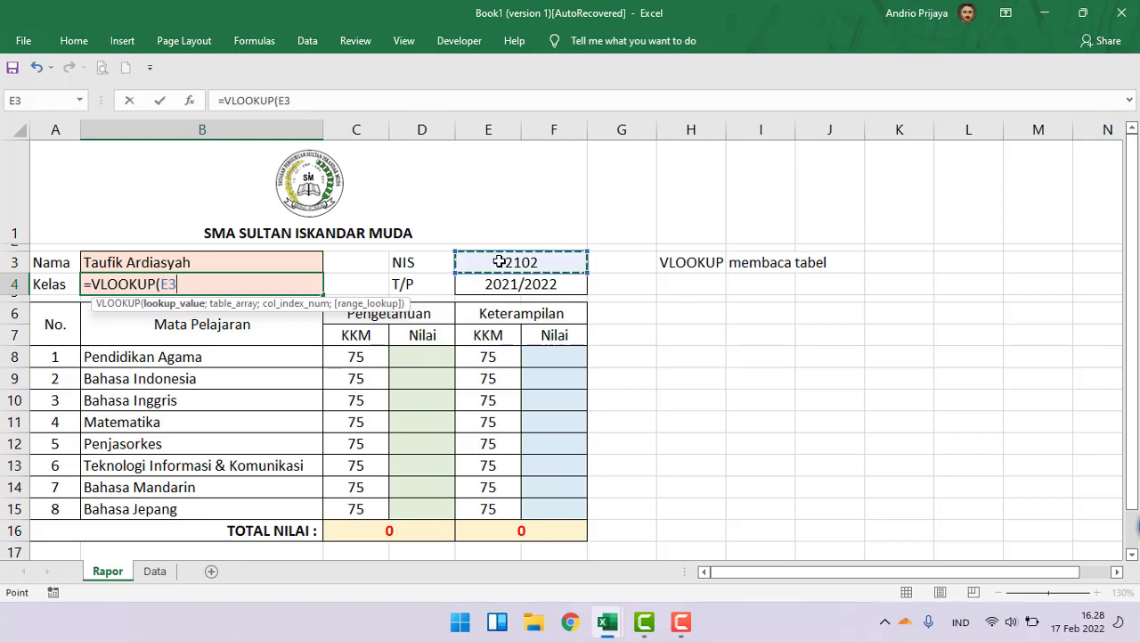
text(;)
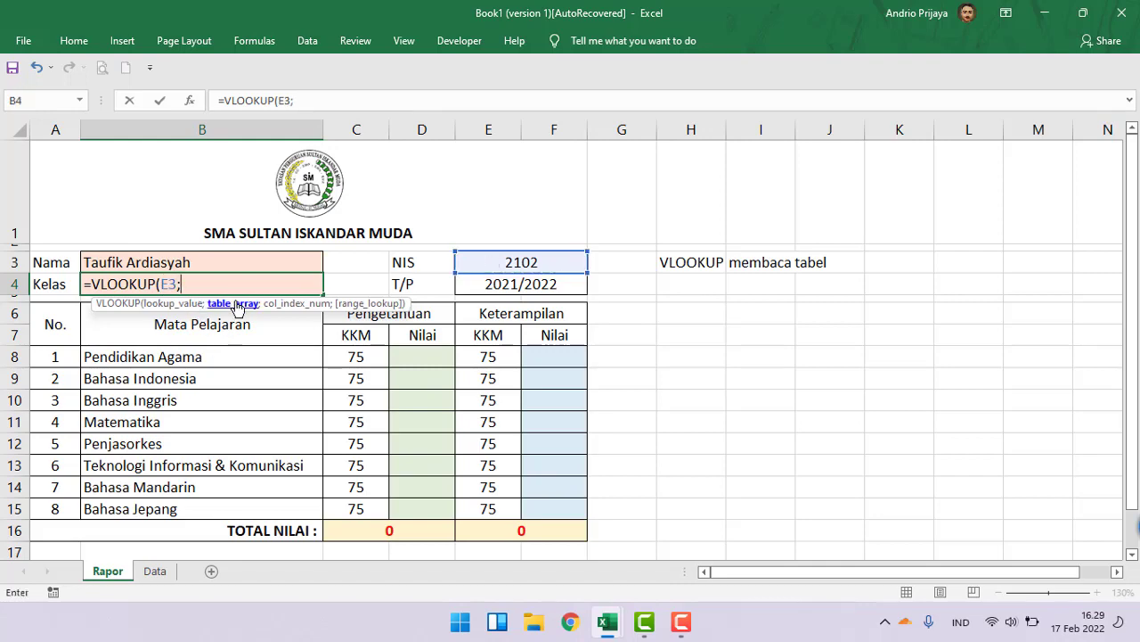
- Add the whole Data sheet table, Data!A1:S6, as the table array of the VLOOKUP in B4
click(148, 573)
drag(89, 206, 995, 373)
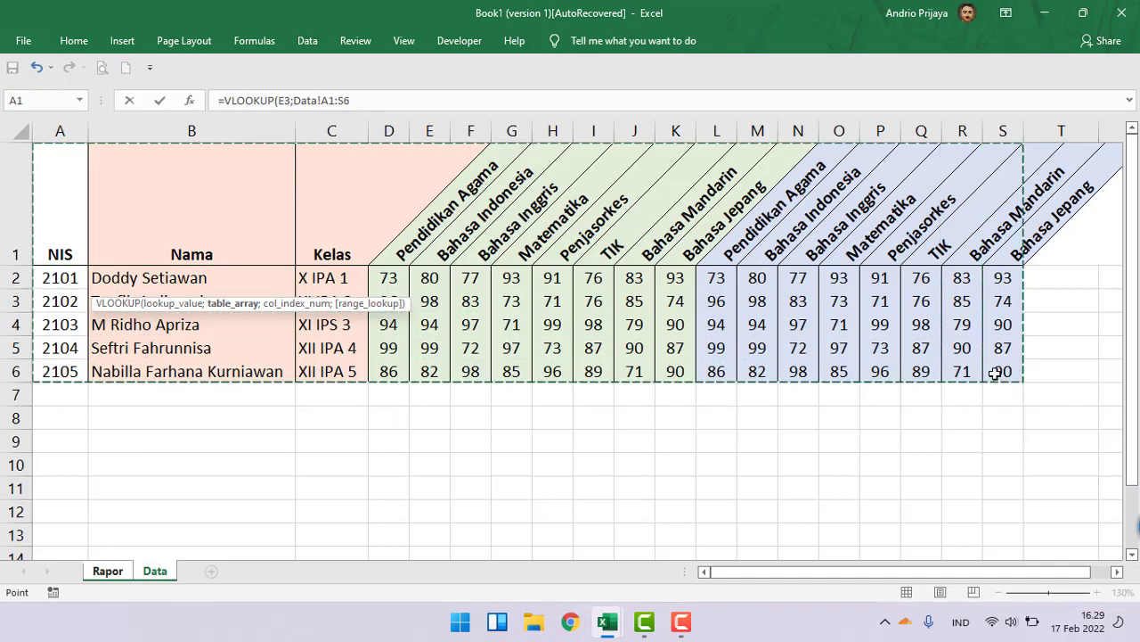
key(Return)
key(Return)
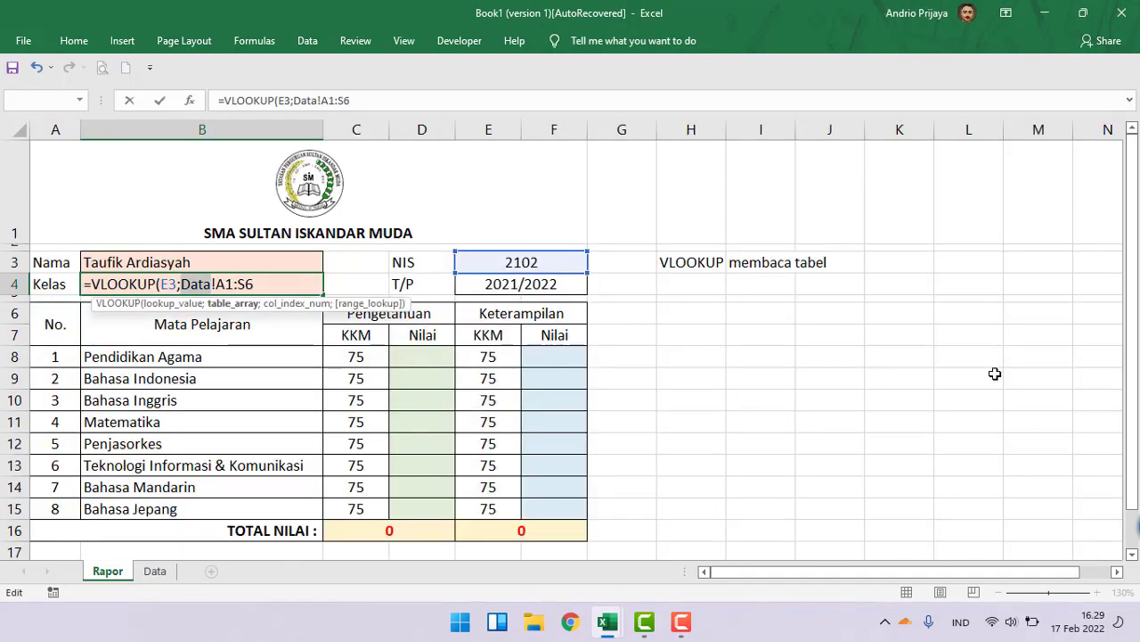
click(282, 291)
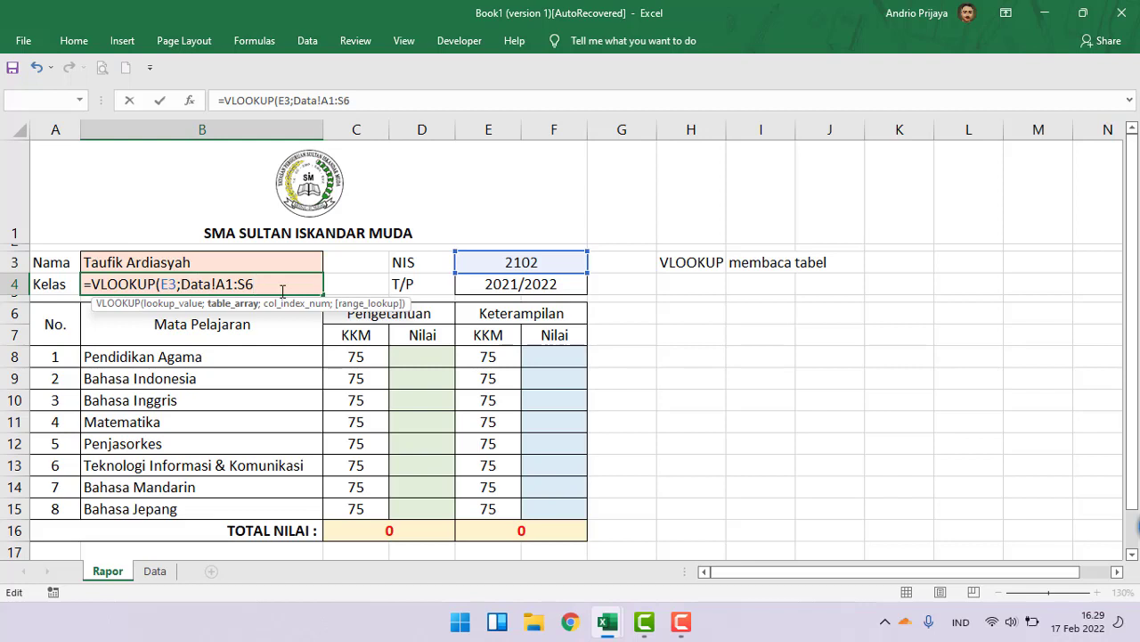
- Complete the VLOOKUP in B4 with column index 3 and an exact match, giving =VLOOKUP(E3;Data!A1:S6;3;FALSE)
text(;3;)
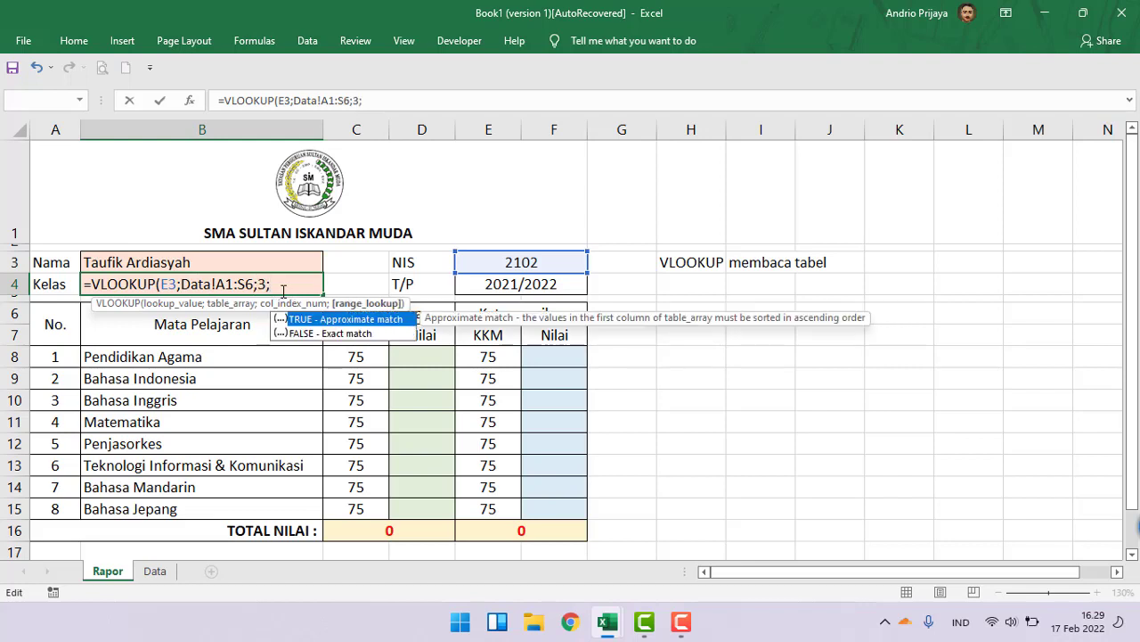
double_click(317, 332)
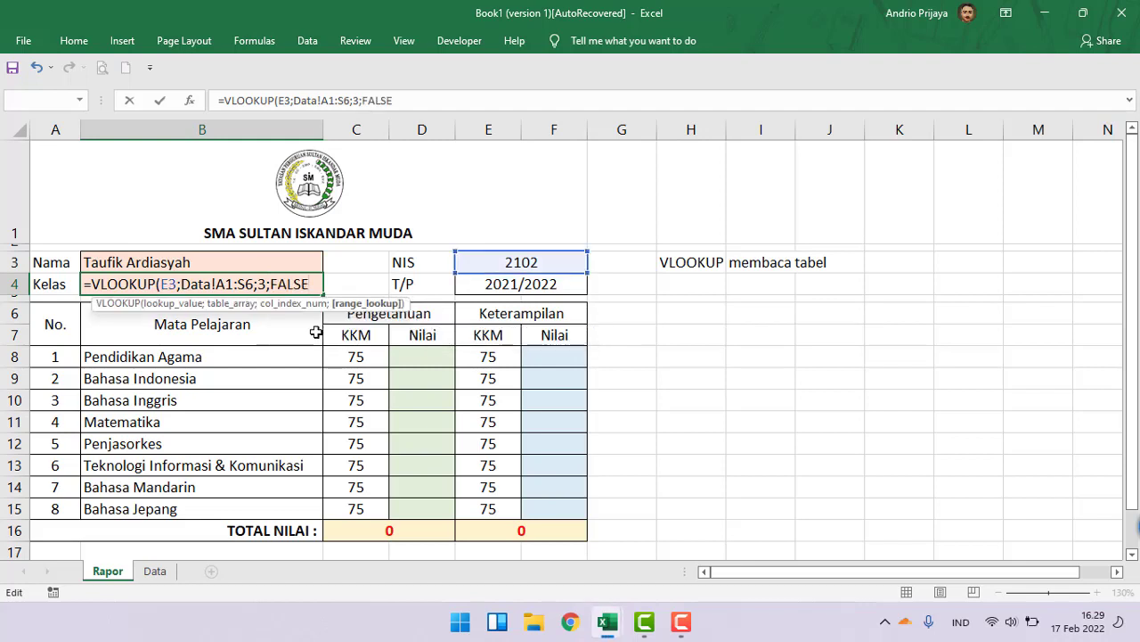
text())
key(Return)
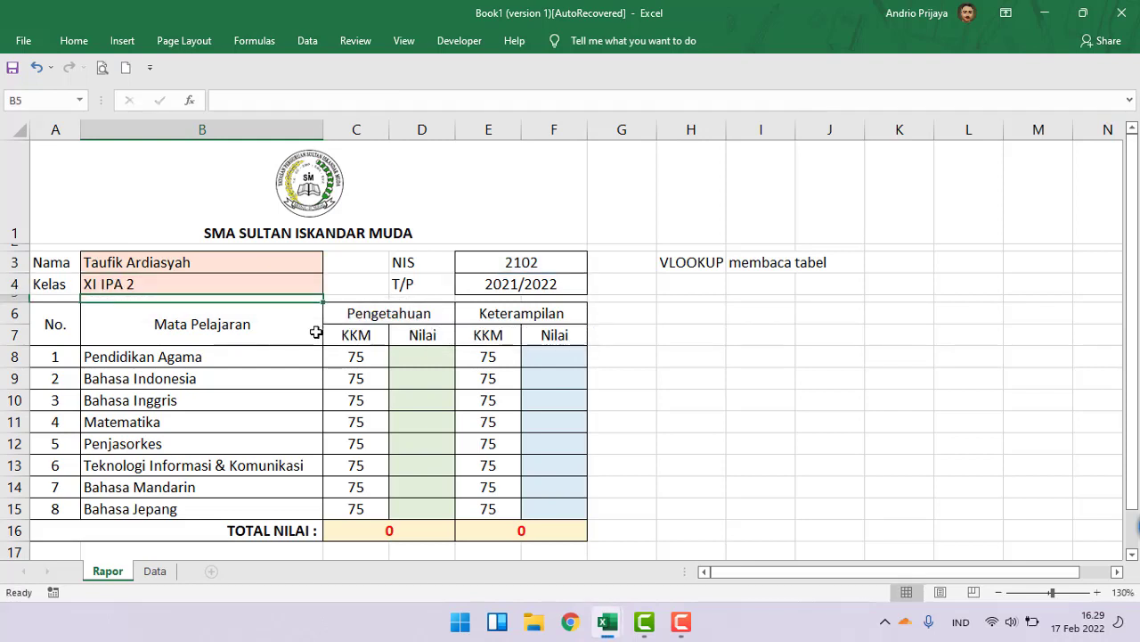
- Change the NIS in E3 to the first student's NIS to test the Nama and Kelas lookups
click(488, 261)
key(F2)
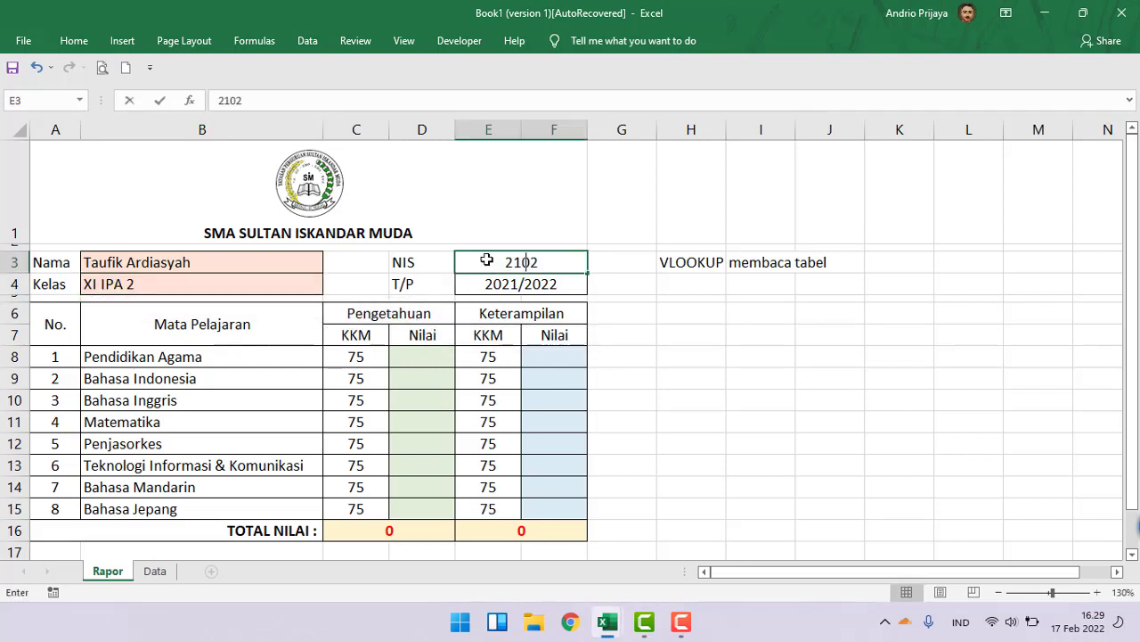
key(BackSpace)
text(1)
key(ctrl+Return)
key(Down)
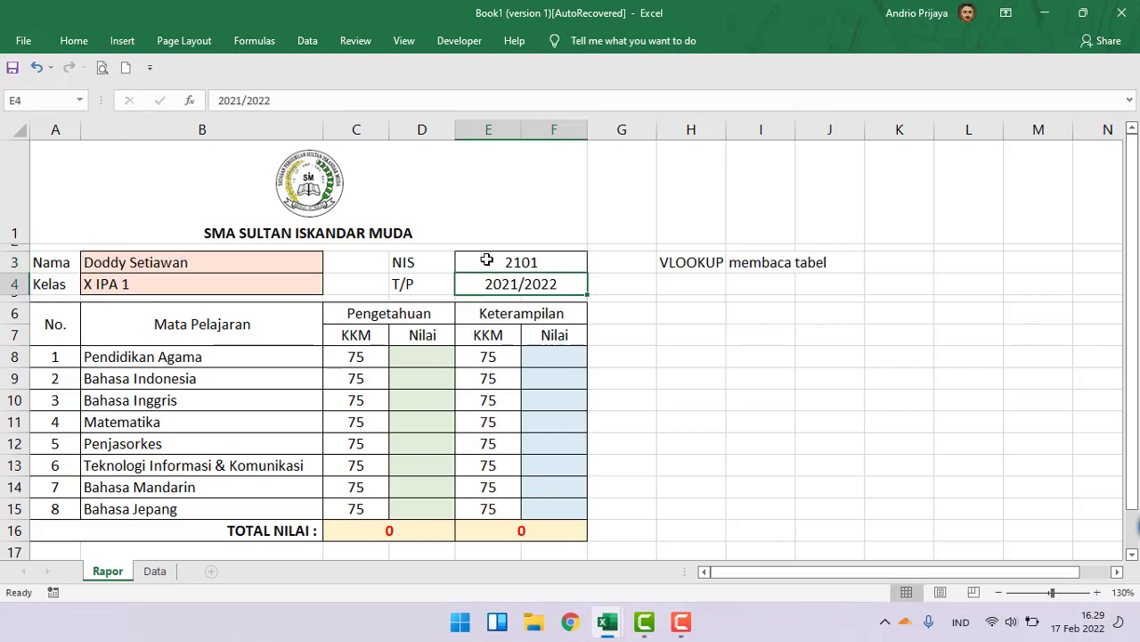
key(F2)
key(BackSpace)
key(BackSpace)
key(BackSpace)
key(BackSpace)
key(BackSpace)
key(BackSpace)
key(BackSpace)
key(BackSpace)
key(BackSpace)
text(2102)
key(ctrl+Return)
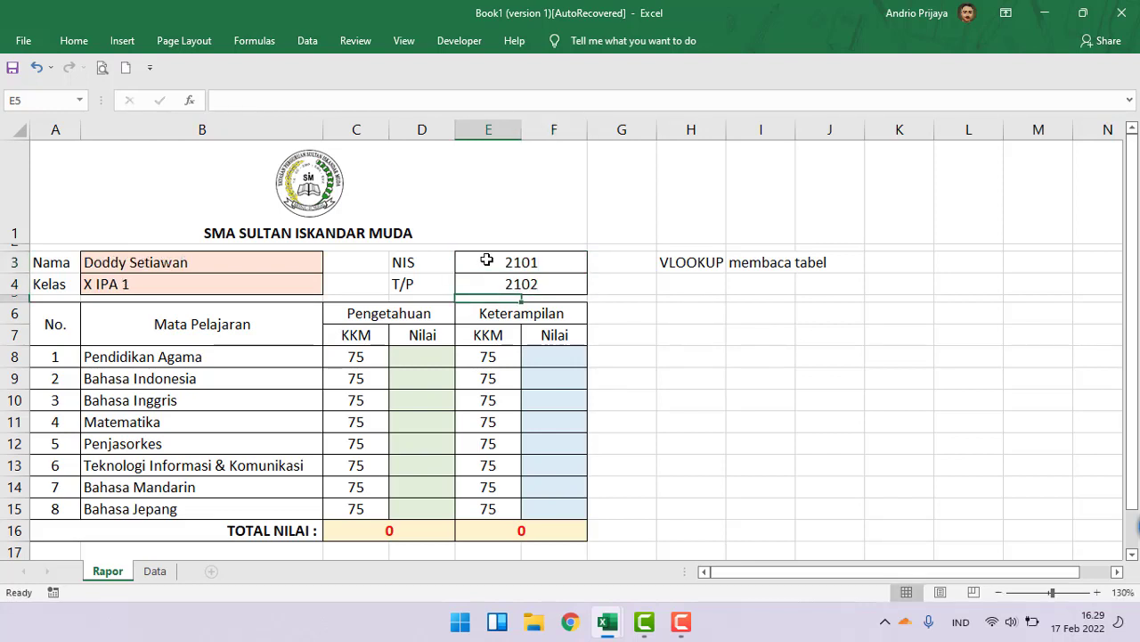
key(ctrl+z)
key(ctrl+z)
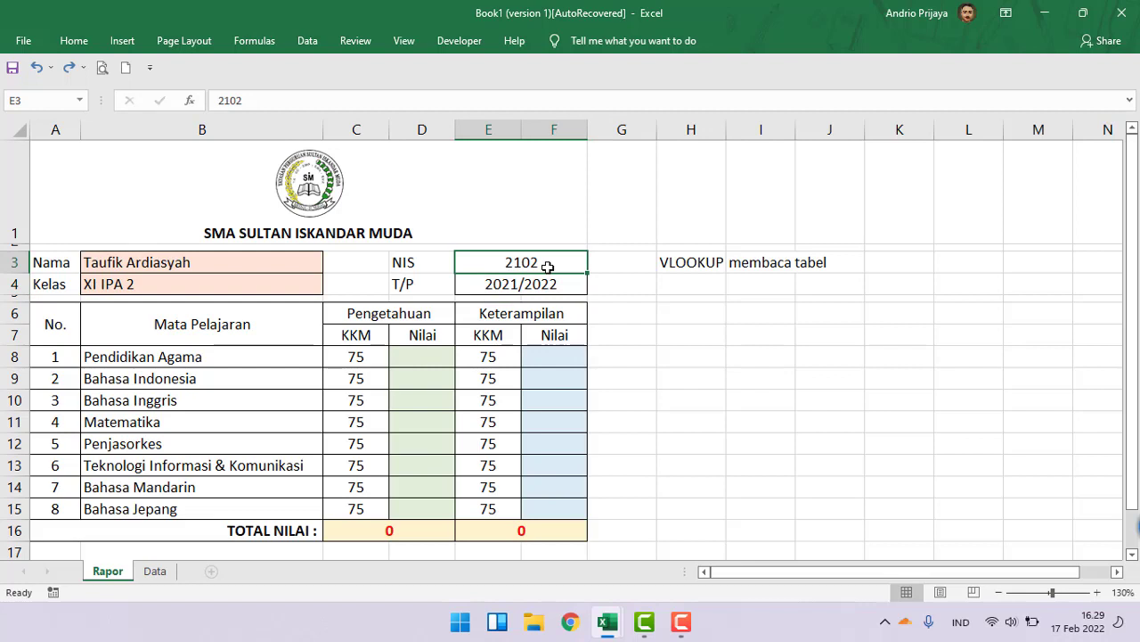
- Enter the third student's NIS in E3 to test the Nama and Kelas lookups
text(210)
key(Return)
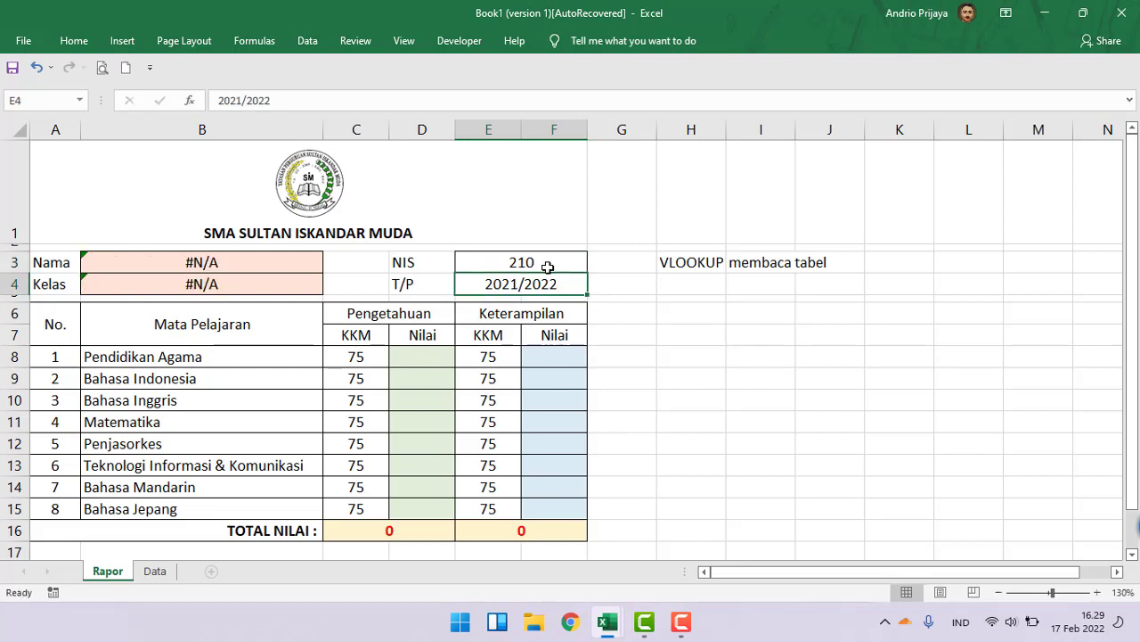
click(547, 266)
text(2103)
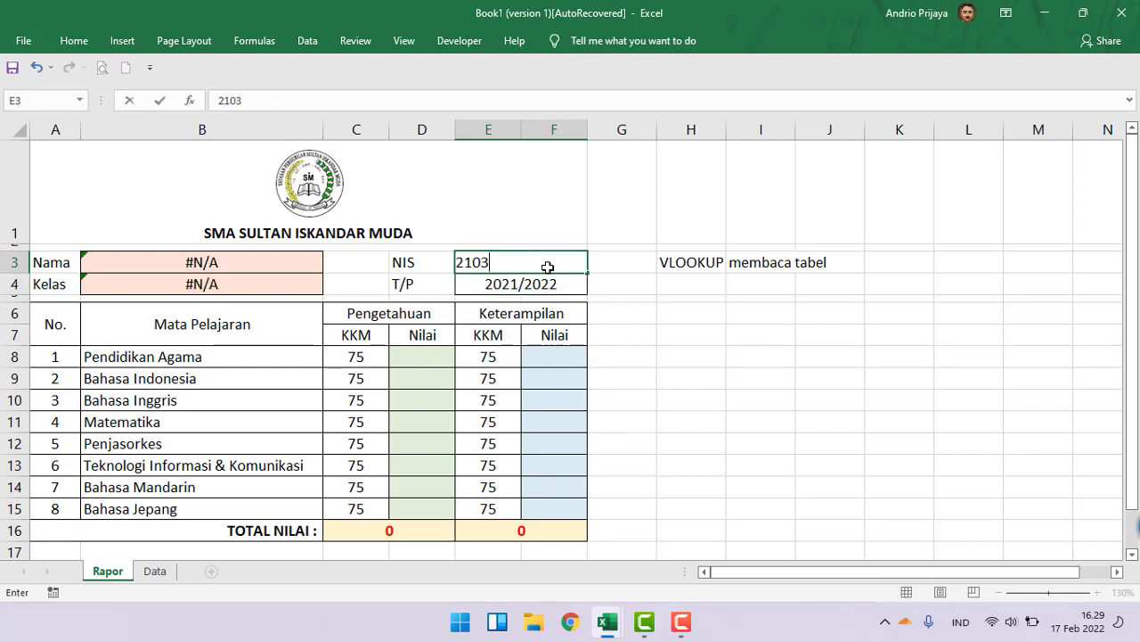
key(Return)
- Enter the fifth student's NIS in E3 to test the Nama and Kelas lookups
double_click(537, 258)
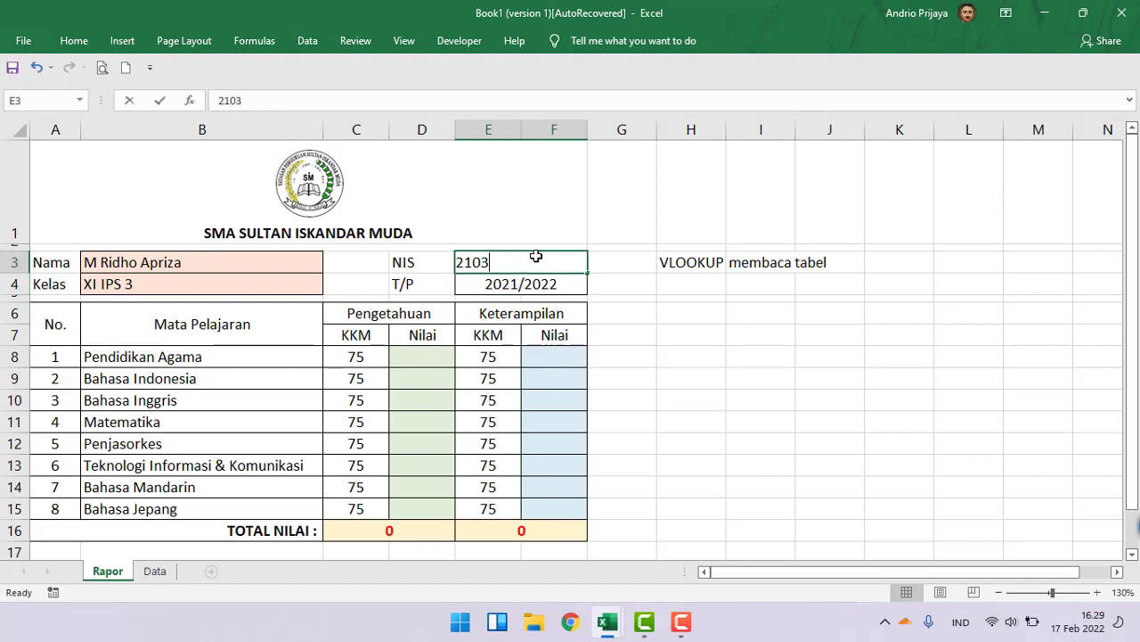
key(BackSpace)
text(5)
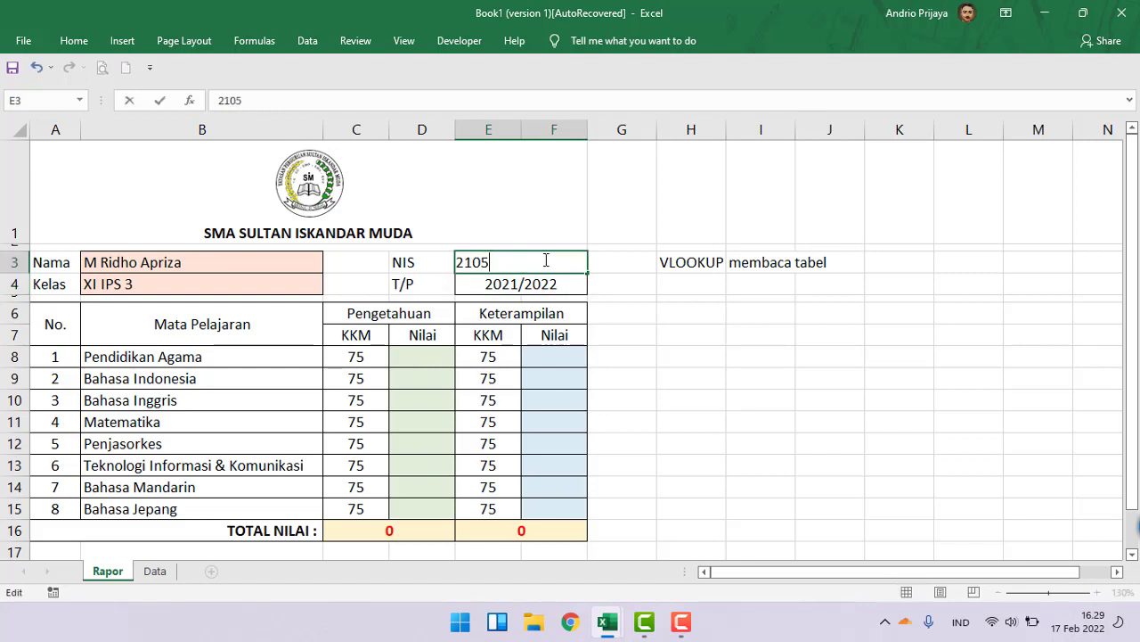
key(Return)
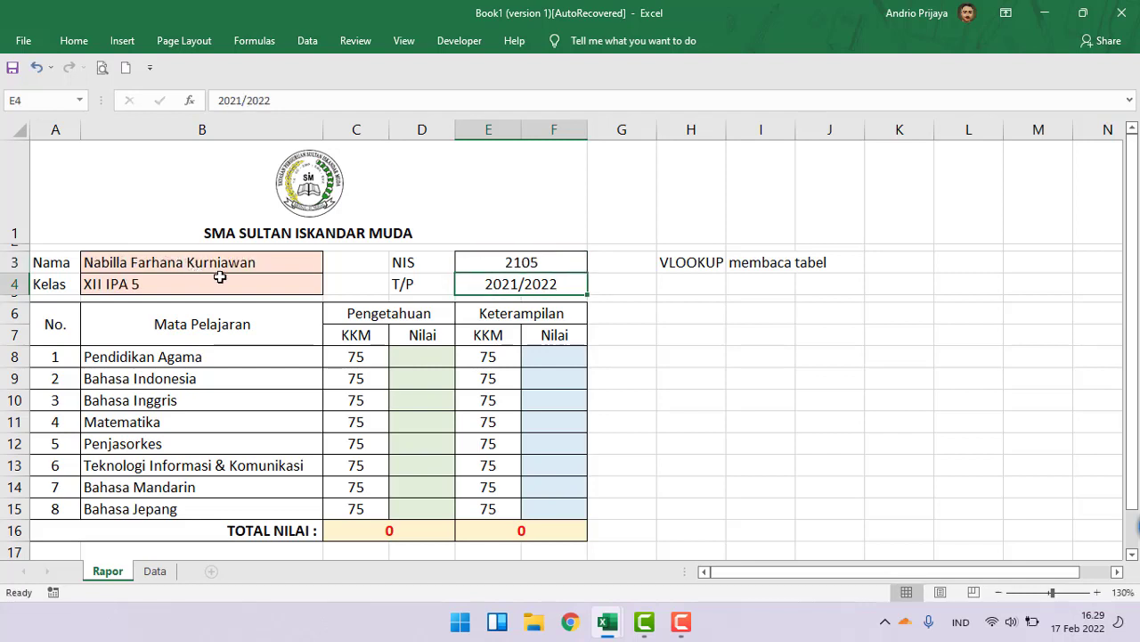
- Review the NIS cell and the empty Nilai ranges D8:D15 and F8:F15 that need grade lookups
click(352, 354)
click(492, 263)
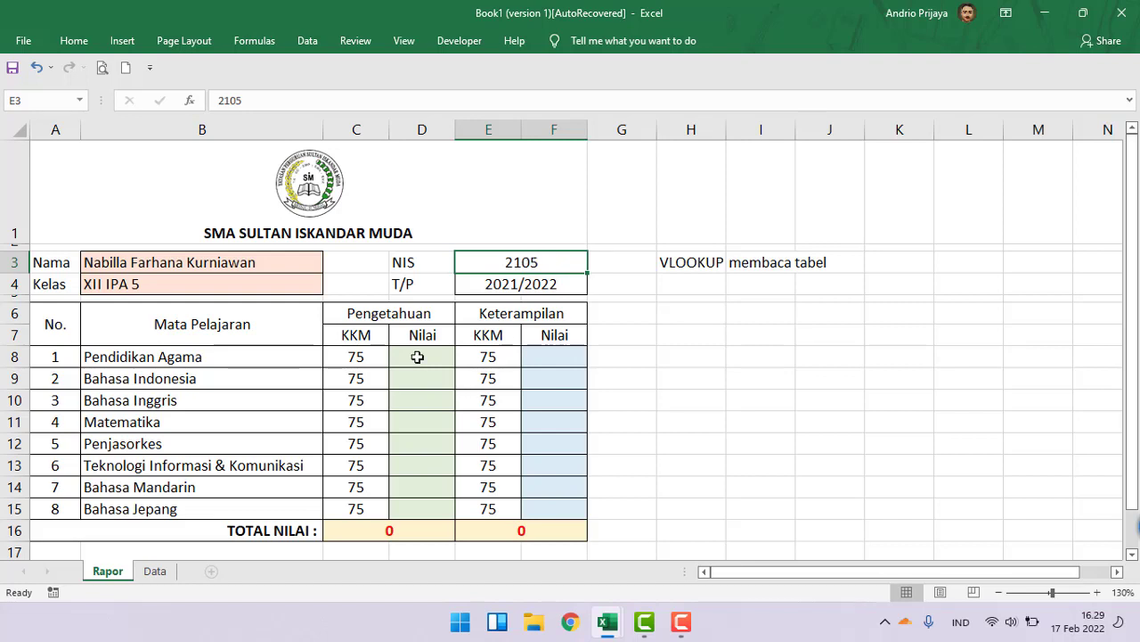
drag(422, 357, 419, 508)
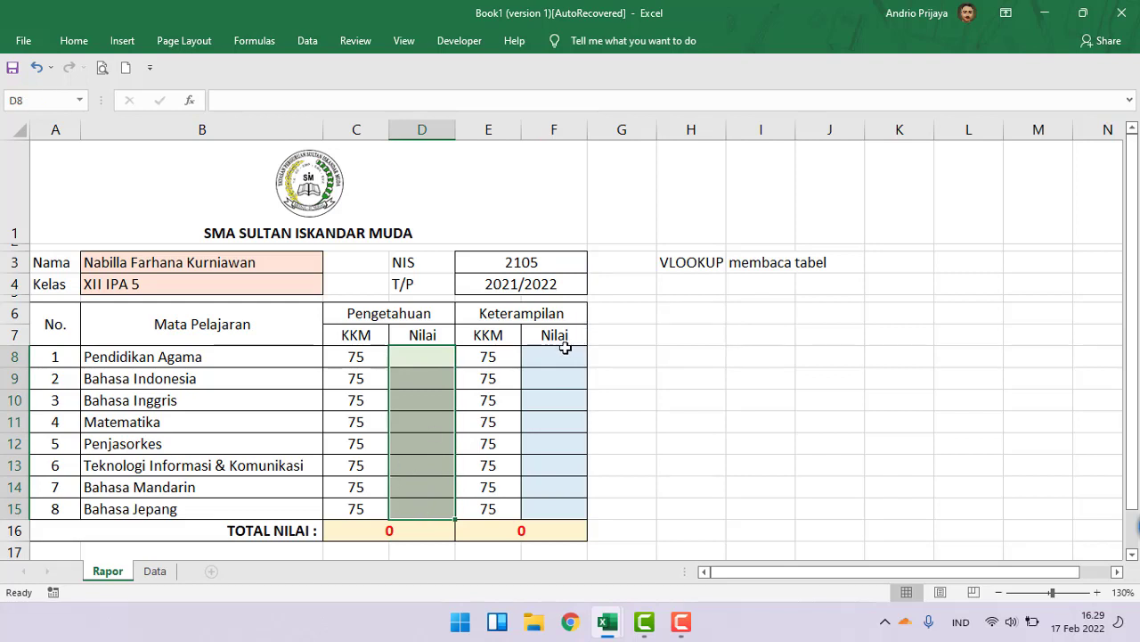
click(553, 358)
drag(552, 358, 545, 511)
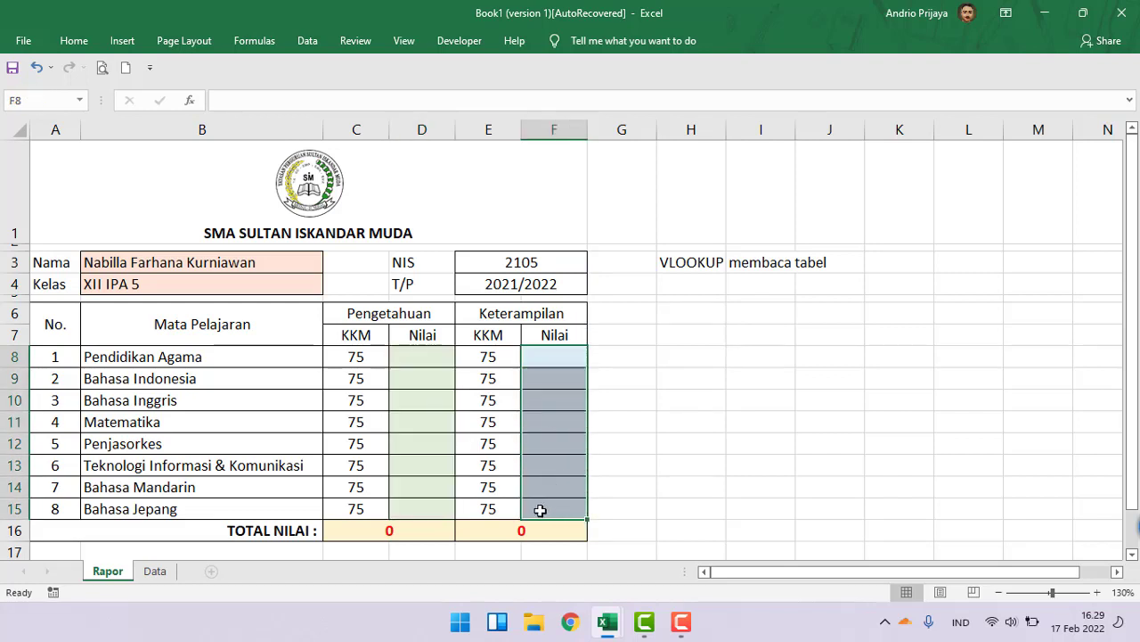
- Fill D8 and D9 with an exact-match VLOOKUP of E3 in Data!A1:S6, using column index 4 for Pendidikan Agama and 5 for Bahasa Indonesia
click(425, 357)
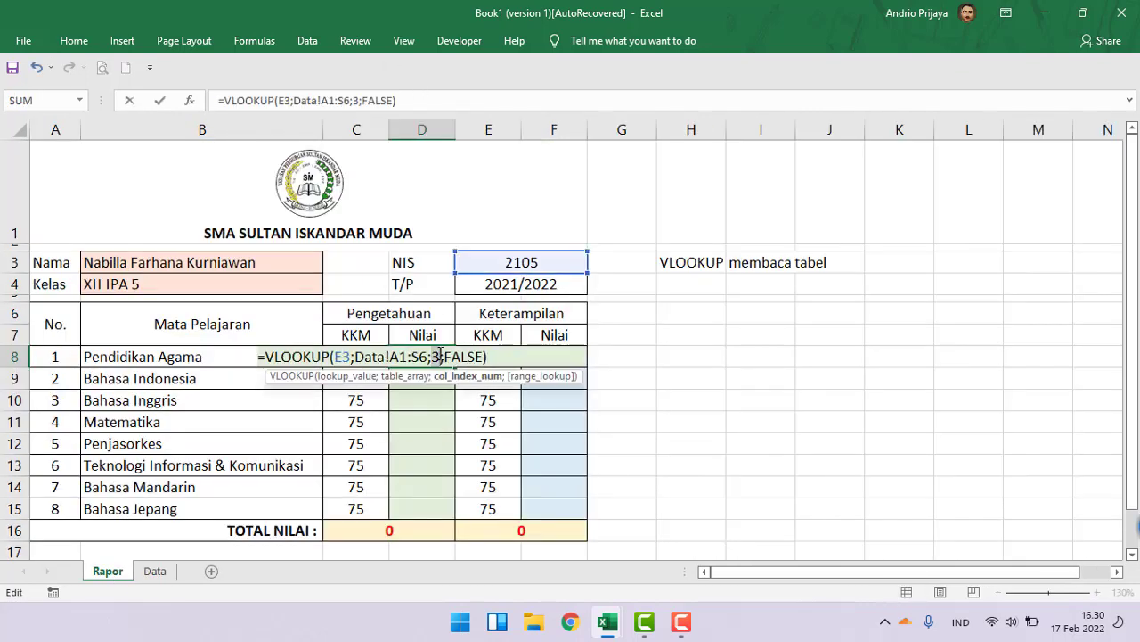
key(Return)
double_click(438, 375)
text(=VLOOKUP(E3;Data!A1:S6;3;FALSE))
text(4)
key(Return)
- Fill D10:D12 with the same exact-match VLOOKUP, using column indexes 6, 7 and 8 for Bahasa Inggris, Matematika and Penjasorkes
double_click(428, 398)
text(=VLOOKUP(E3;Data!A1:S6;3;FALSE))
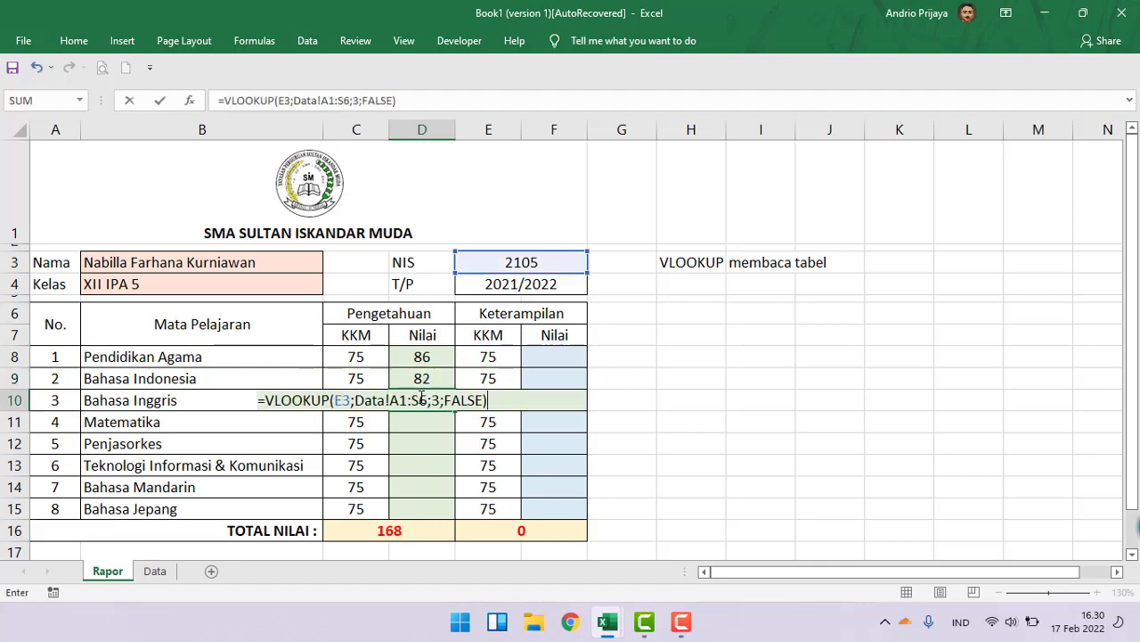
text(5)
key(Return)
double_click(423, 448)
text(=VLOOKUP(E3;Data!A1:S6;3;FALSE))
drag(441, 443, 433, 465)
text(8)
key(Return)
- Complete the Pengetahuan grades in D13:D15 with the same VLOOKUP, using column indexes 9, 10 and 11
double_click(428, 466)
text(=VLOOKUP(E3;Data!A1:S6;3;FALSE))
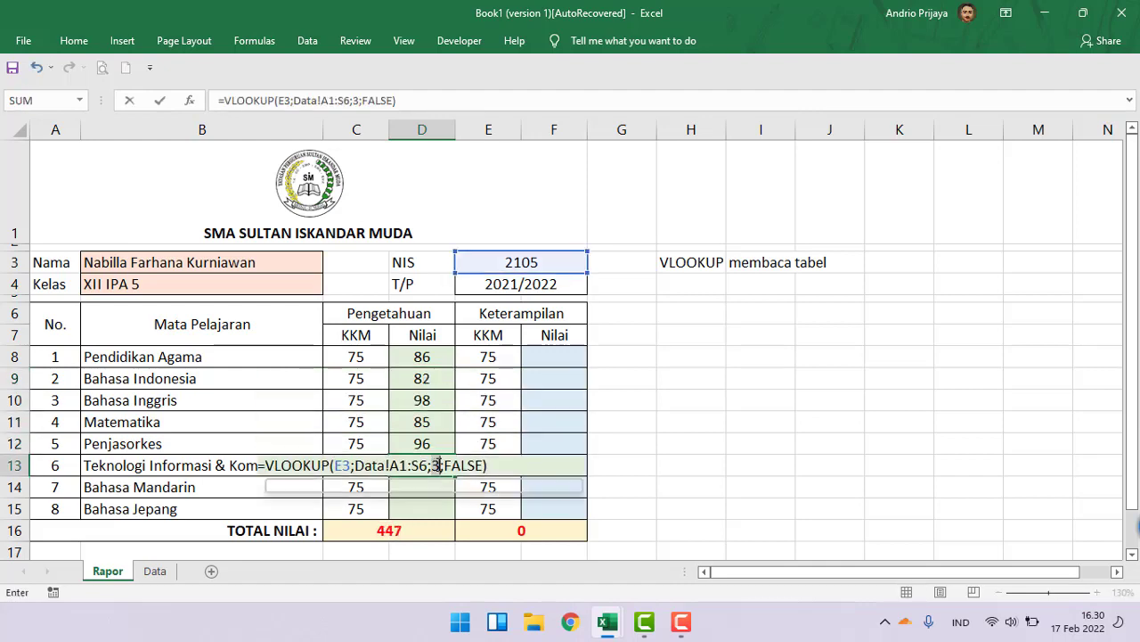
key(Return)
double_click(428, 508)
text(=VLOOKUP(E3;Data!A1:S6;4;FALSE))
drag(441, 508, 433, 508)
text(11)
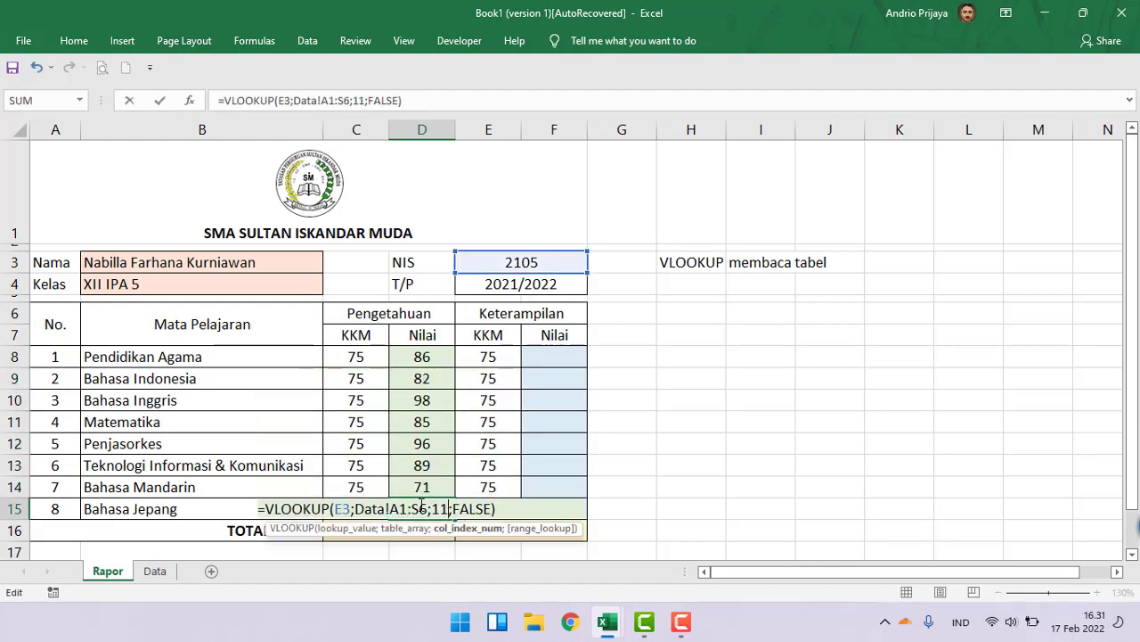
key(Return)
- Enter =VLOOKUP(E3;Data!A1:S6;12;FALSE) in F8 for the Keterampilan grade of Pendidikan Agama, checking the column against the Data sheet
click(155, 571)
click(112, 571)
click(143, 574)
click(112, 571)
double_click(559, 359)
text(=VLOOKUP(E3;Data!A1:S6;3;FALSE))
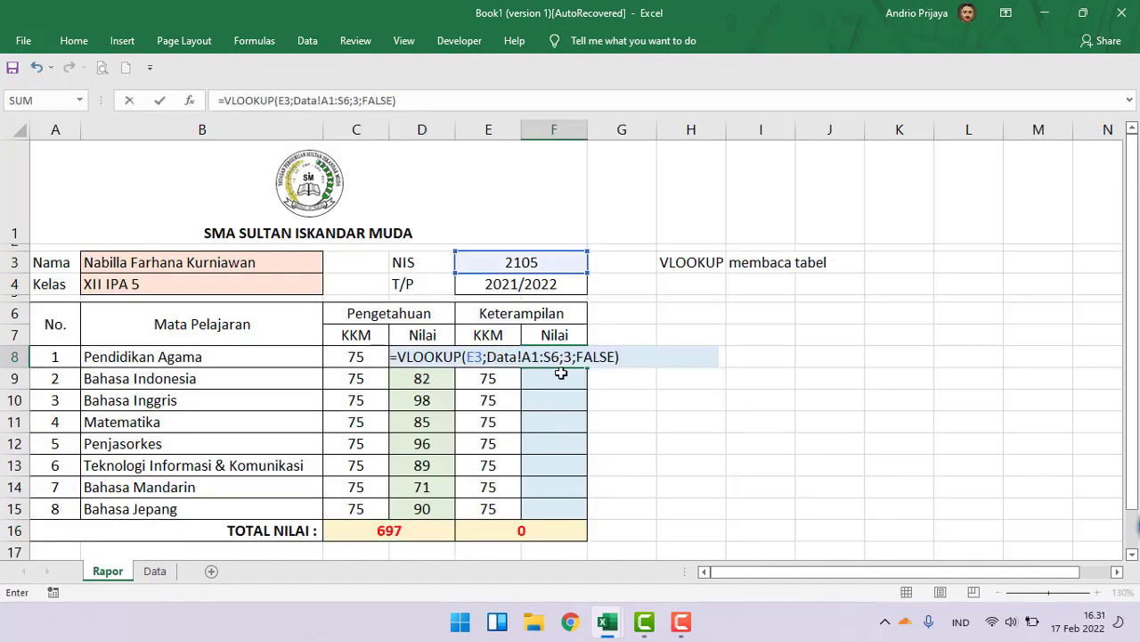
drag(571, 355, 564, 355)
text(12)
key(Return)
click(155, 571)
click(107, 571)
click(550, 358)
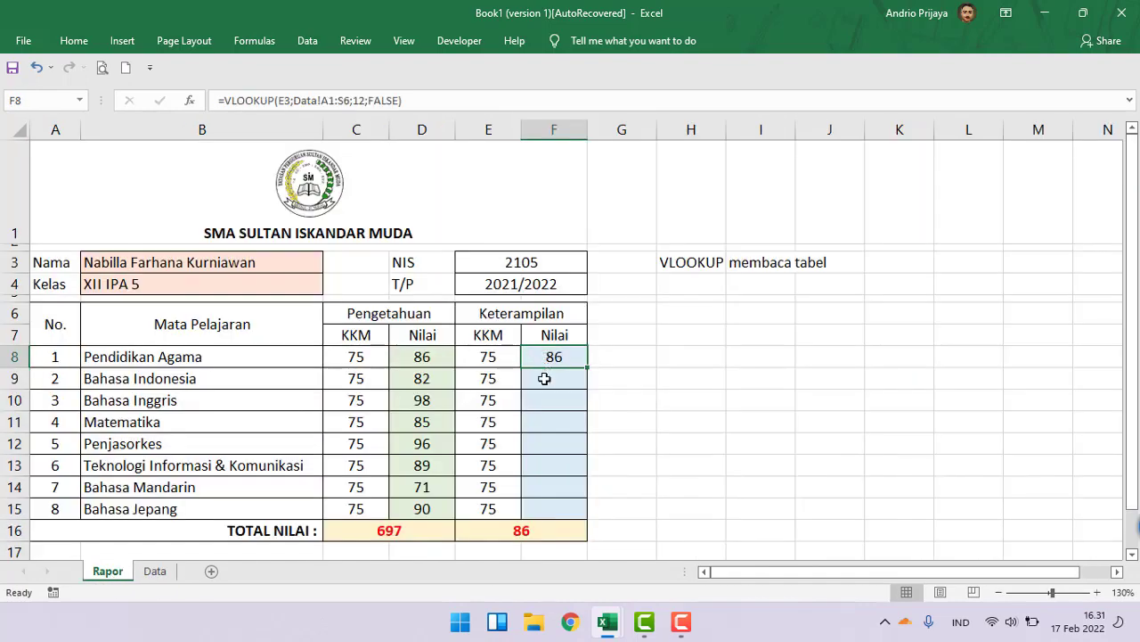
- Fill F9 and F10 with the same VLOOKUP, using column index 13 for Bahasa Indonesia and 14 for Bahasa Inggris
double_click(562, 380)
text(=VLOOKUP(E3;Data!A1:S6;3;FALSE))
double_click(570, 380)
text(13)
key(Return)
double_click(569, 401)
text(14)
key(Return)
- Fill F11:F13 with the same VLOOKUP, using column indexes 15, 16 and 17 for Matematika, Penjasorkes and Teknologi Informasi & Komunikasi
double_click(541, 421)
text(=VLOOKUP(E3;Data!A1:S6;3;FALSE))
double_click(568, 423)
text(15)
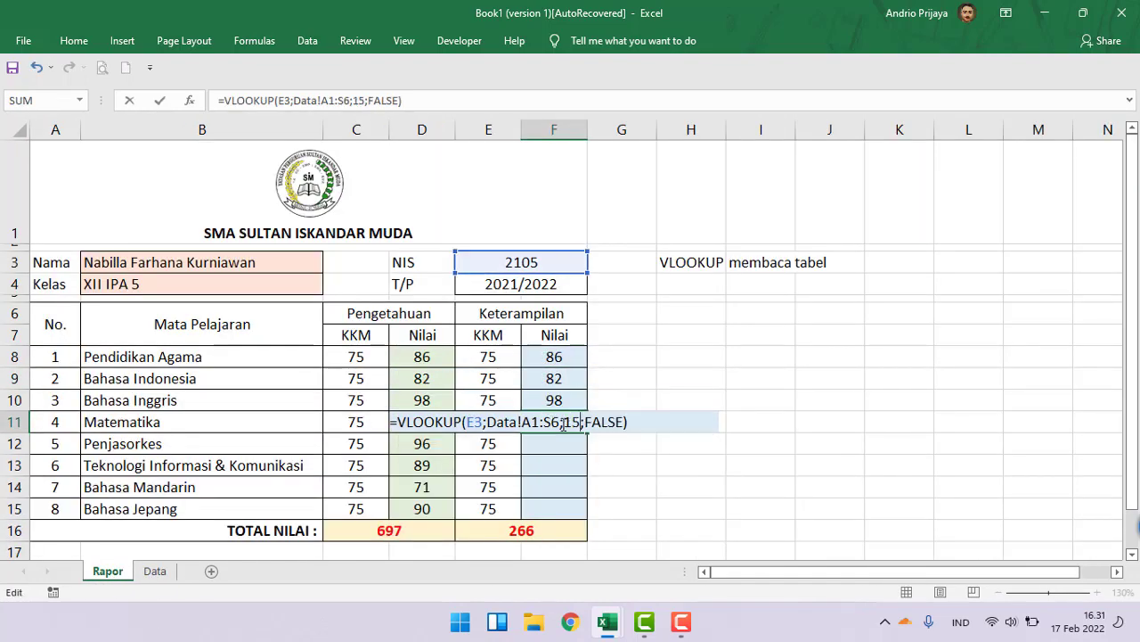
key(Return)
text(7)
key(Return)
- Complete the Keterampilan grades in F14 and F15 with the same VLOOKUP, using column indexes 18 and 19
double_click(563, 487)
text(=VLOOKUP(E3;Data!A1:S6;3;FALSE))
double_click(569, 487)
text(18)
key(Return)
double_click(561, 508)
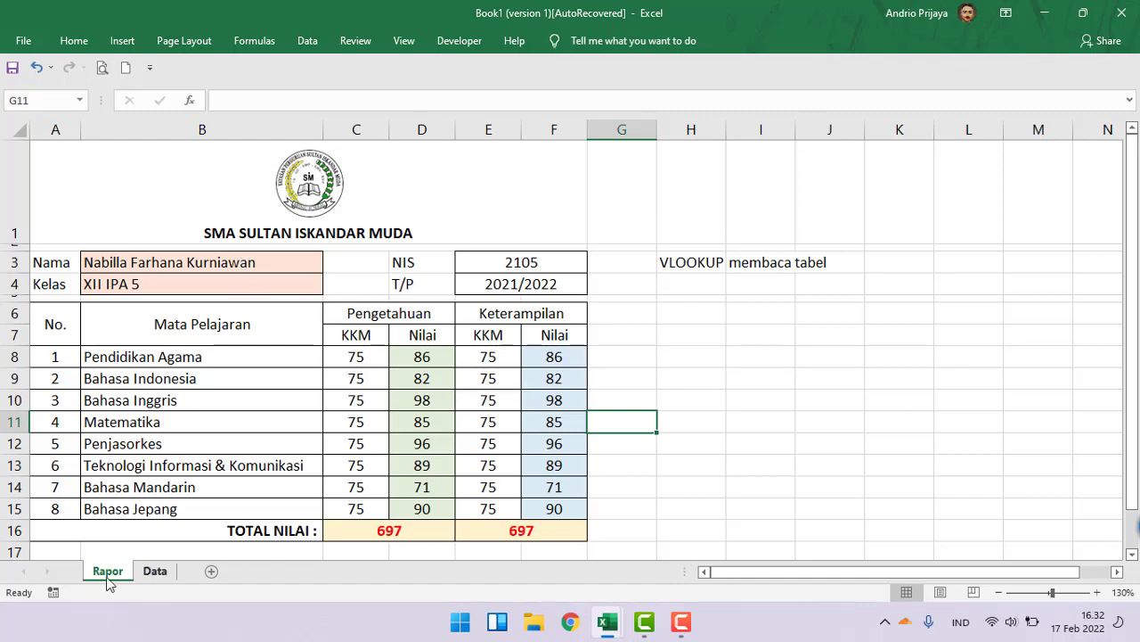
- Check the Data sheet and enter the first student's NIS in E3 to test all the report card lookups
click(155, 571)
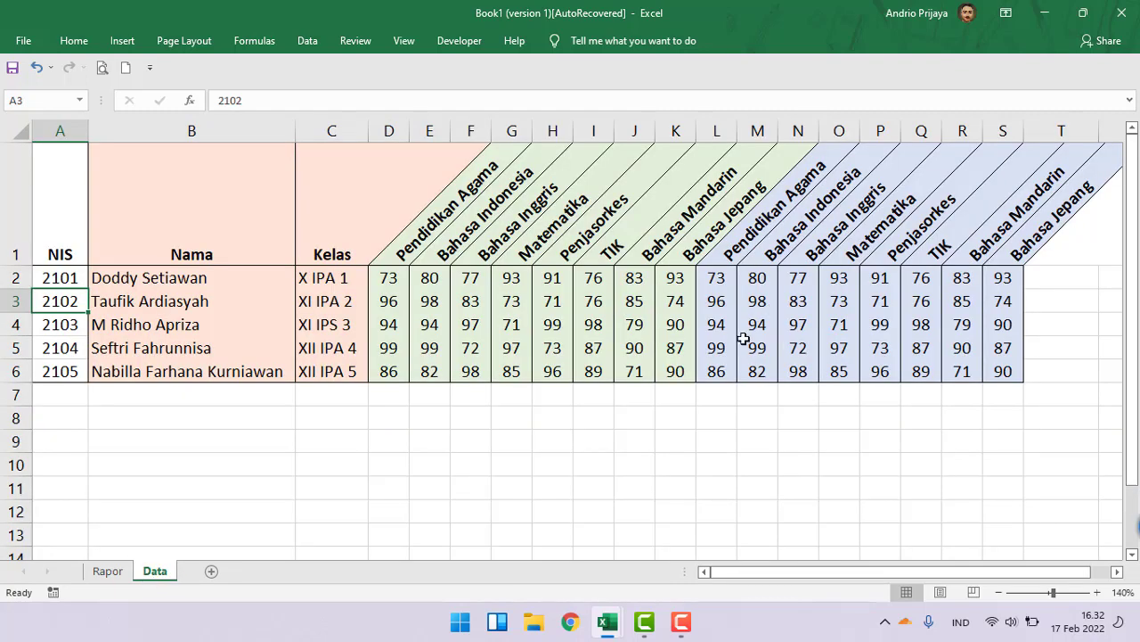
click(108, 571)
click(533, 262)
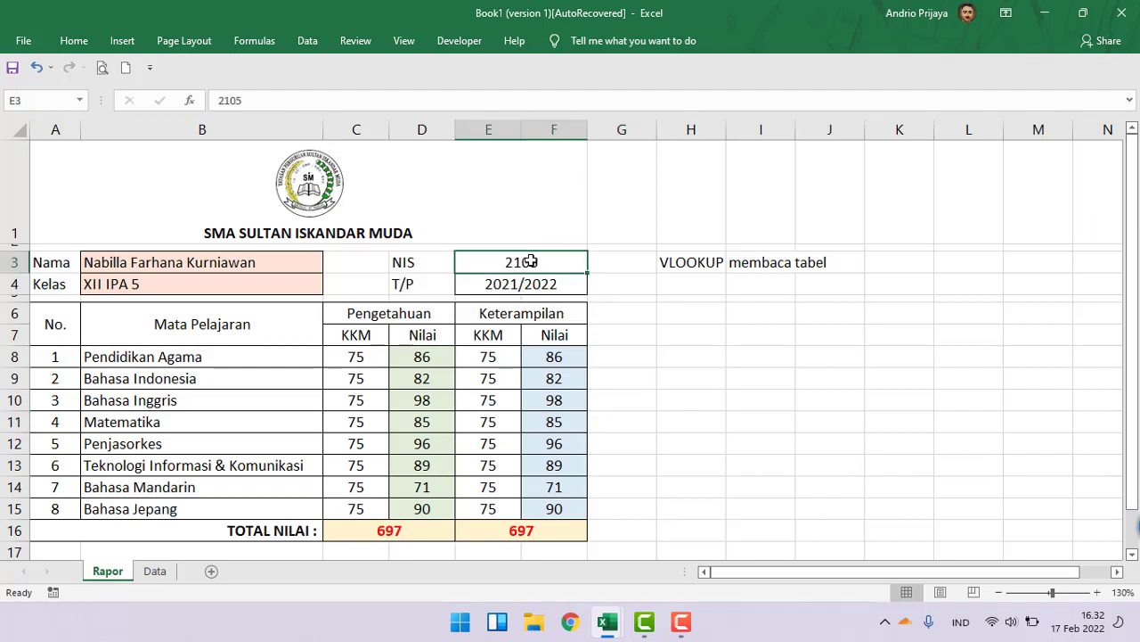
text(21)
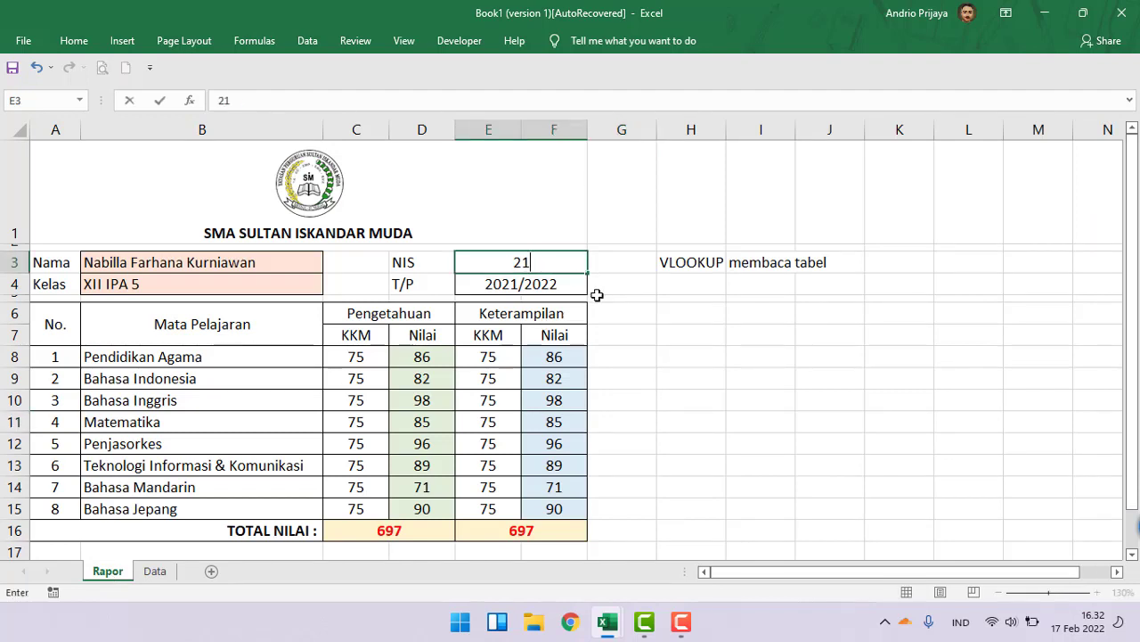
text(01)
key(Return)
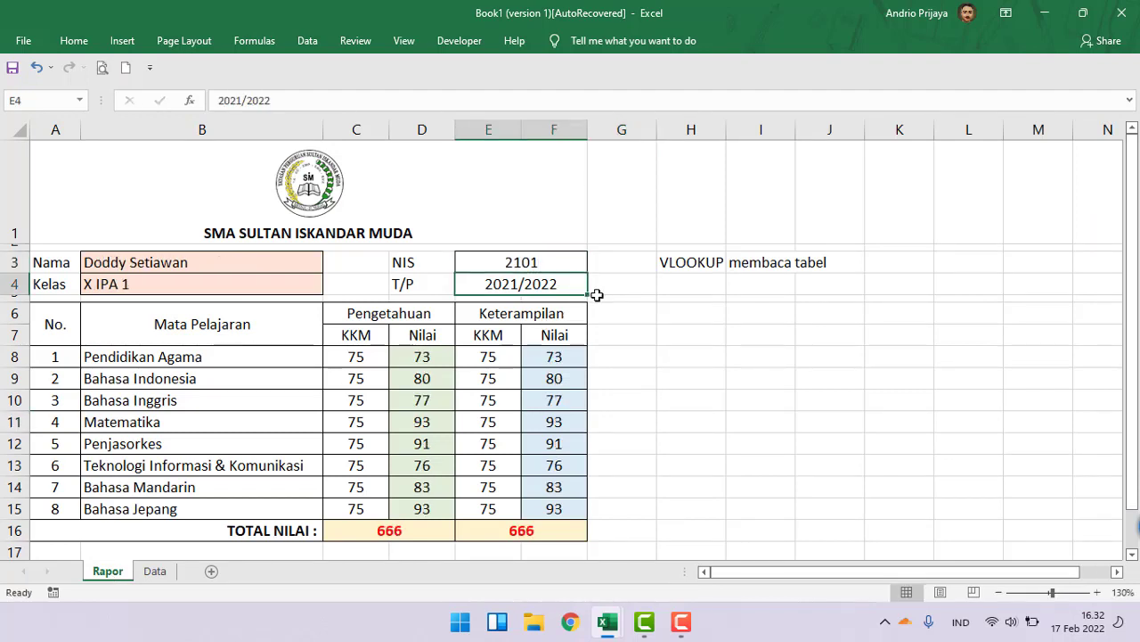
- Test the completed report card with the second and third students' NIS in E3
double_click(552, 265)
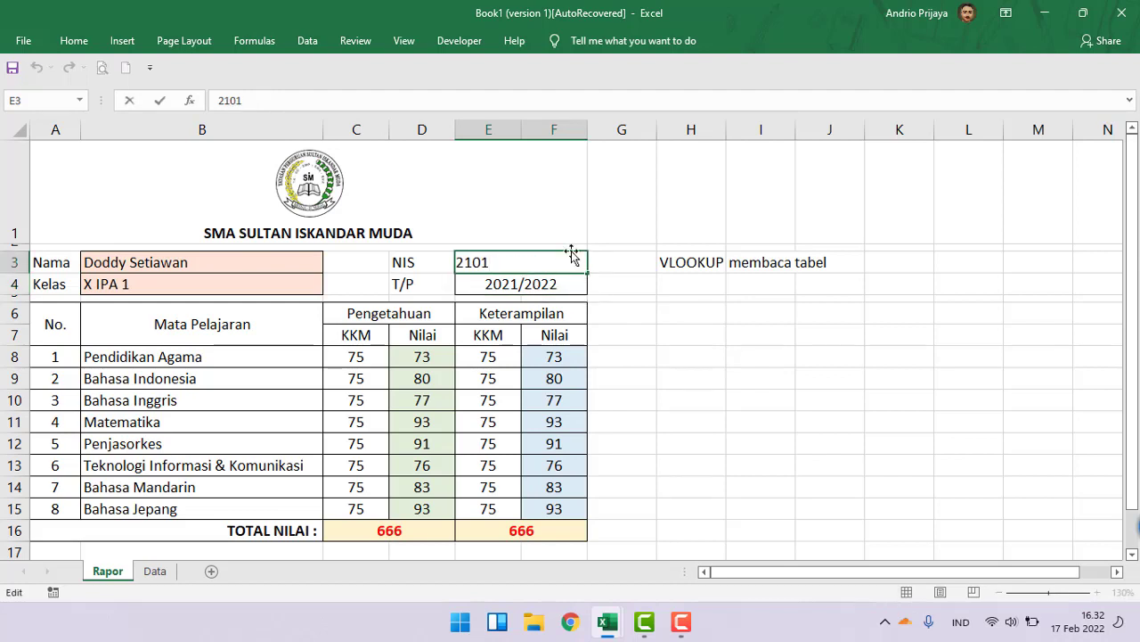
key(BackSpace)
text(2)
key(Return)
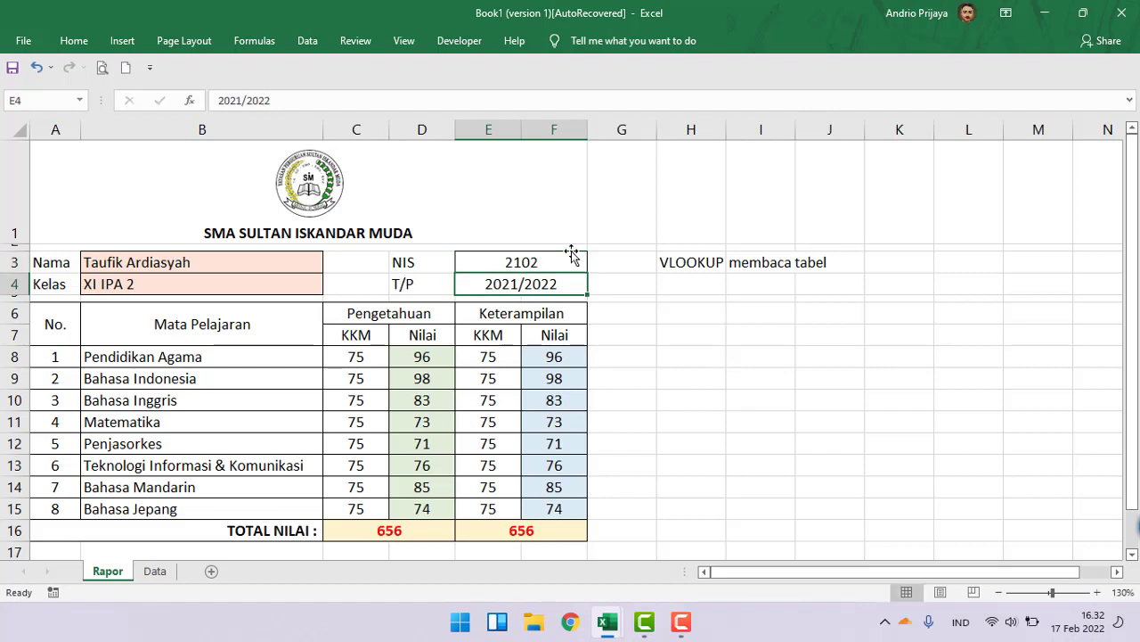
double_click(550, 256)
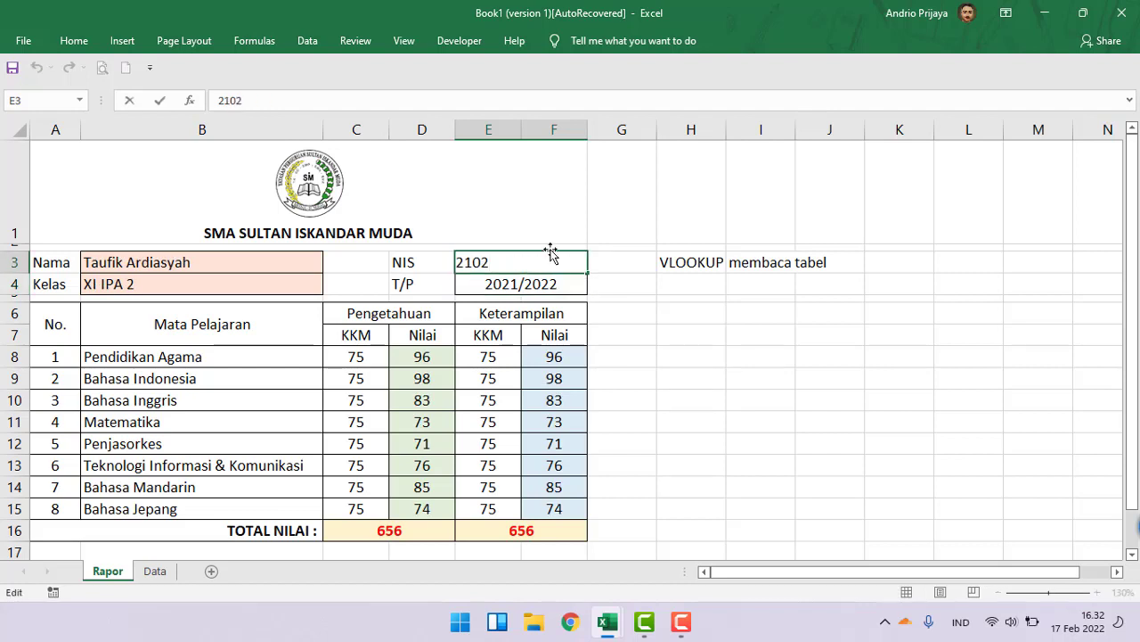
key(BackSpace)
text(3)
key(Return)
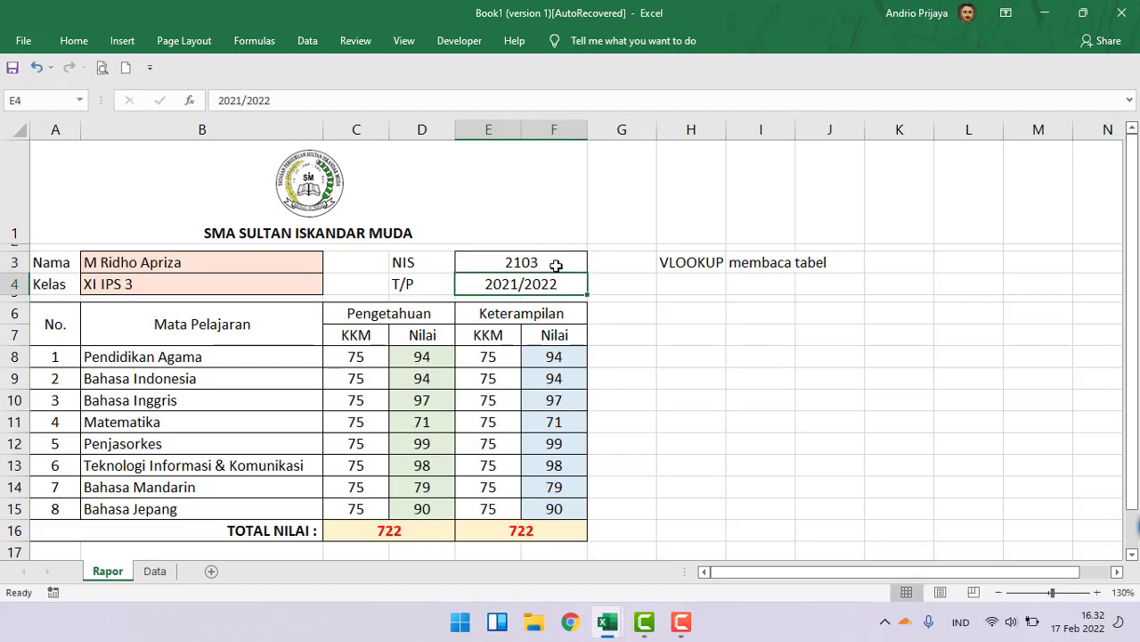
- Test the report card with the fourth student's NIS in E3 and finish with the fifth student's NIS
double_click(556, 264)
key(BackSpace)
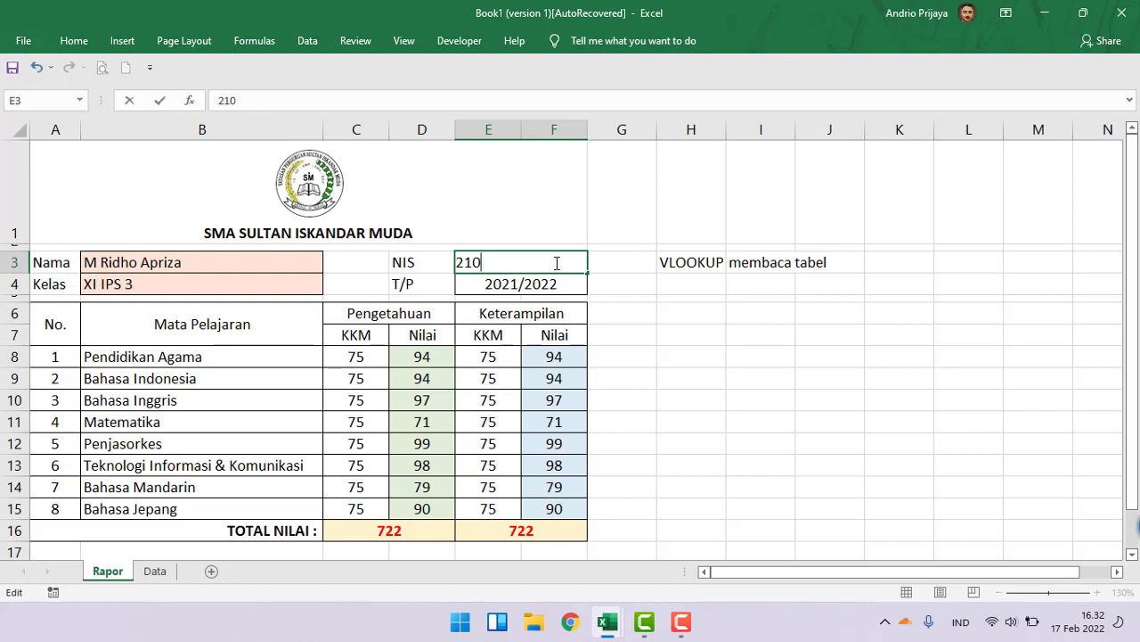
text(4)
key(Return)
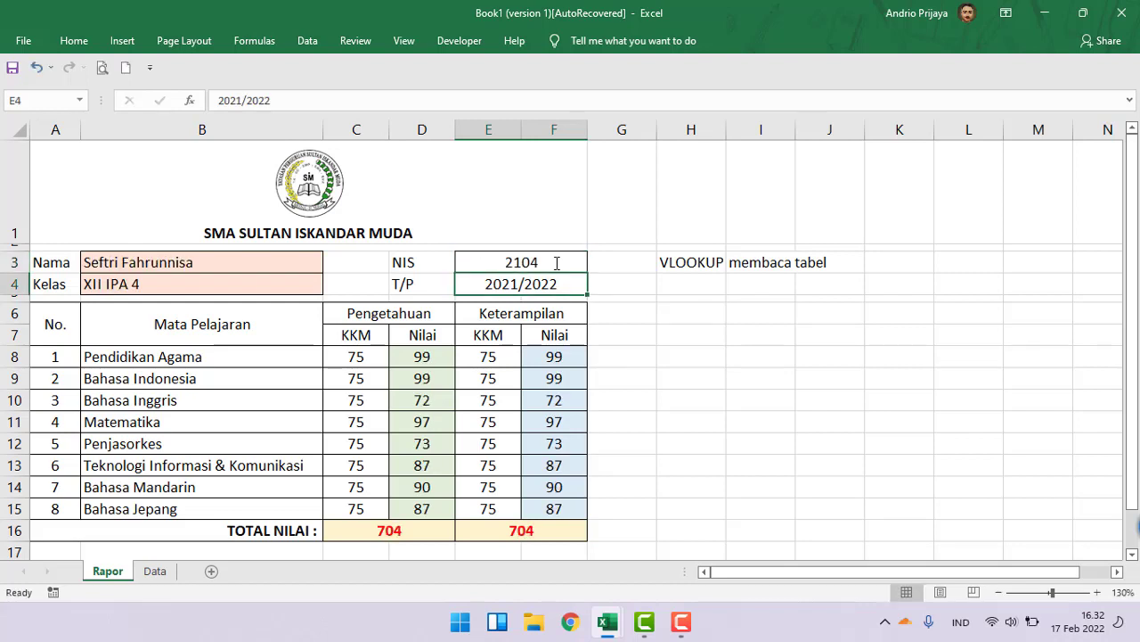
double_click(556, 264)
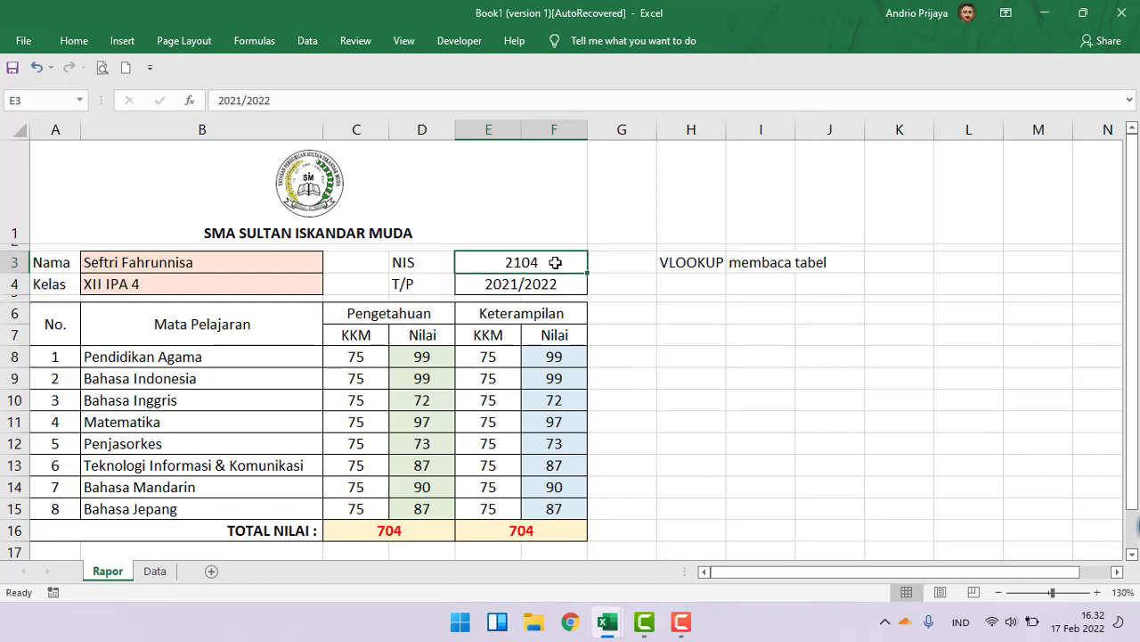
key(BackSpace)
text(5)
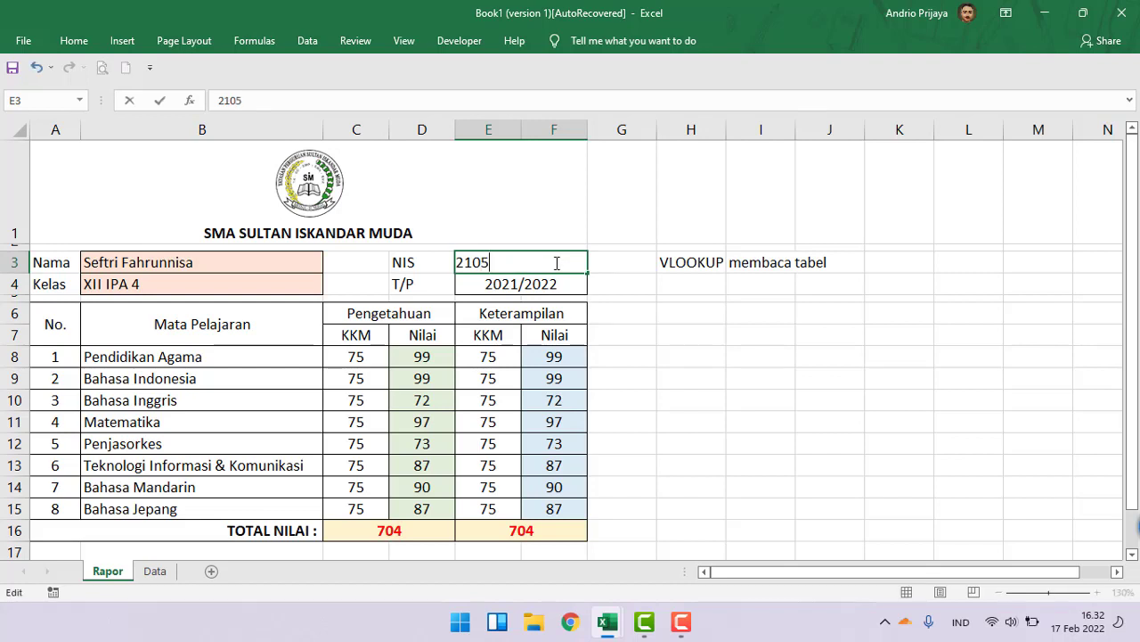
key(Return)
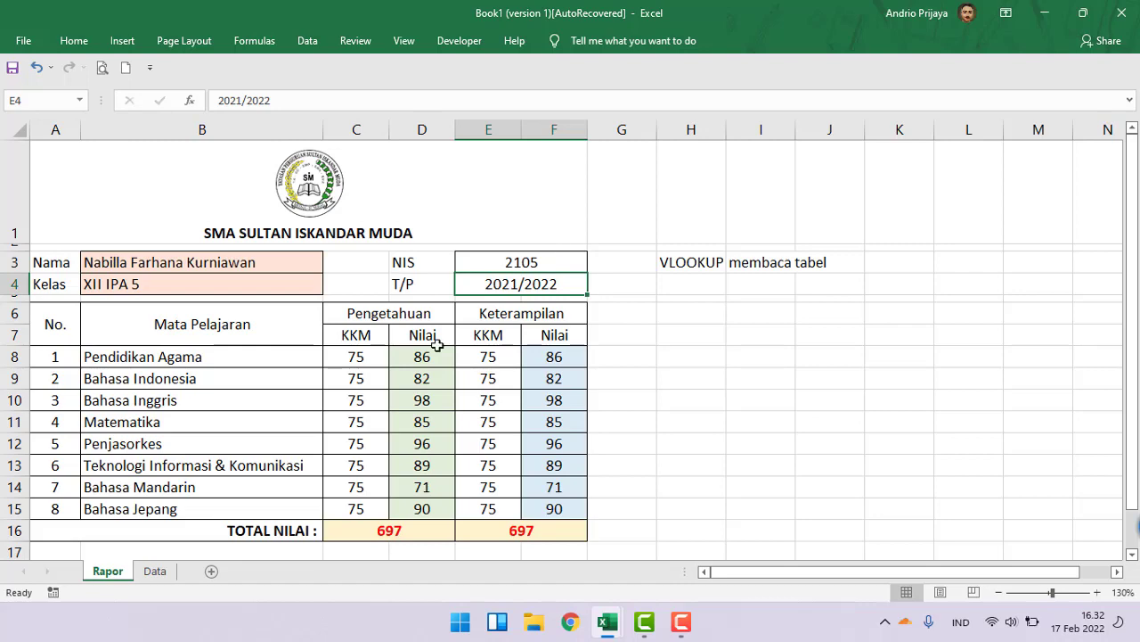
- Compare the report card with the Data sheet table and examine the TOTAL NILAI formula in C16
click(151, 572)
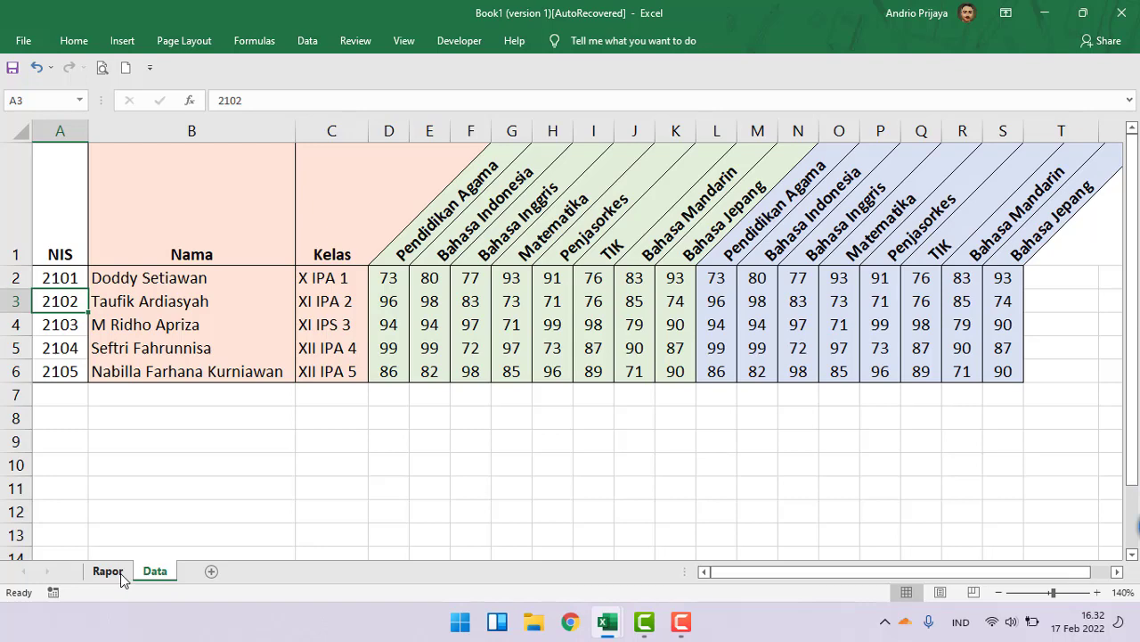
click(120, 572)
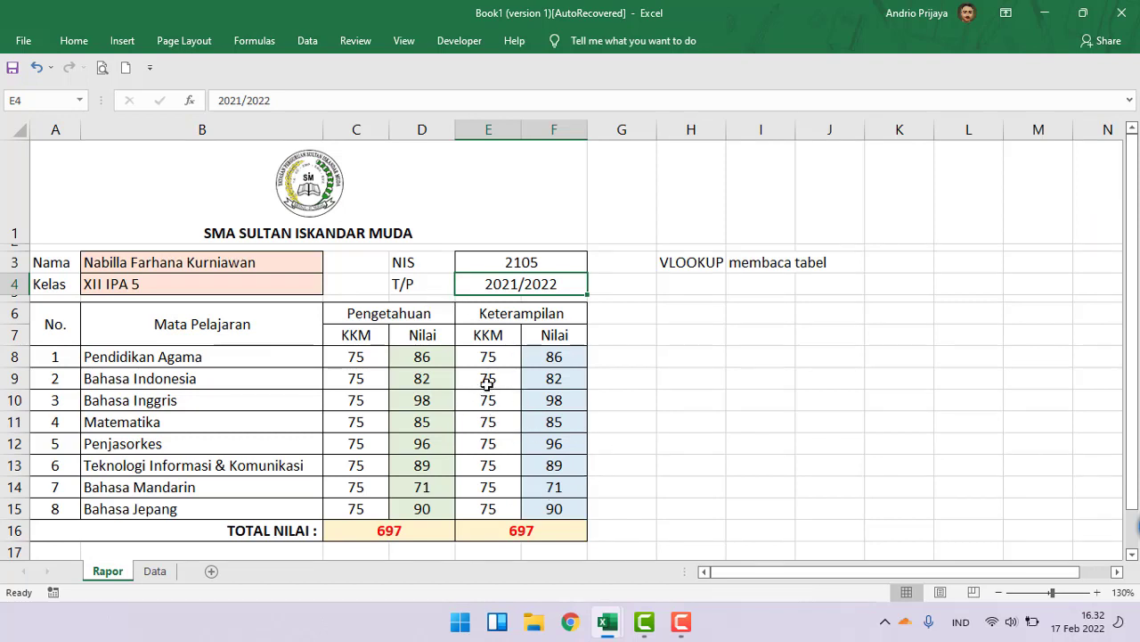
click(399, 531)
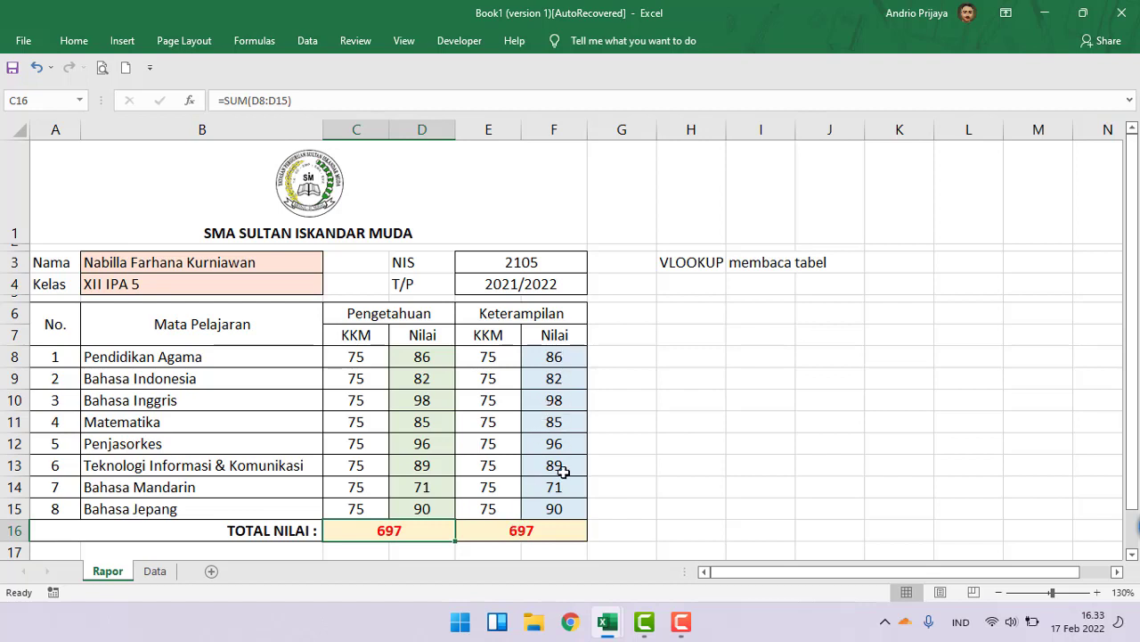
click(663, 449)
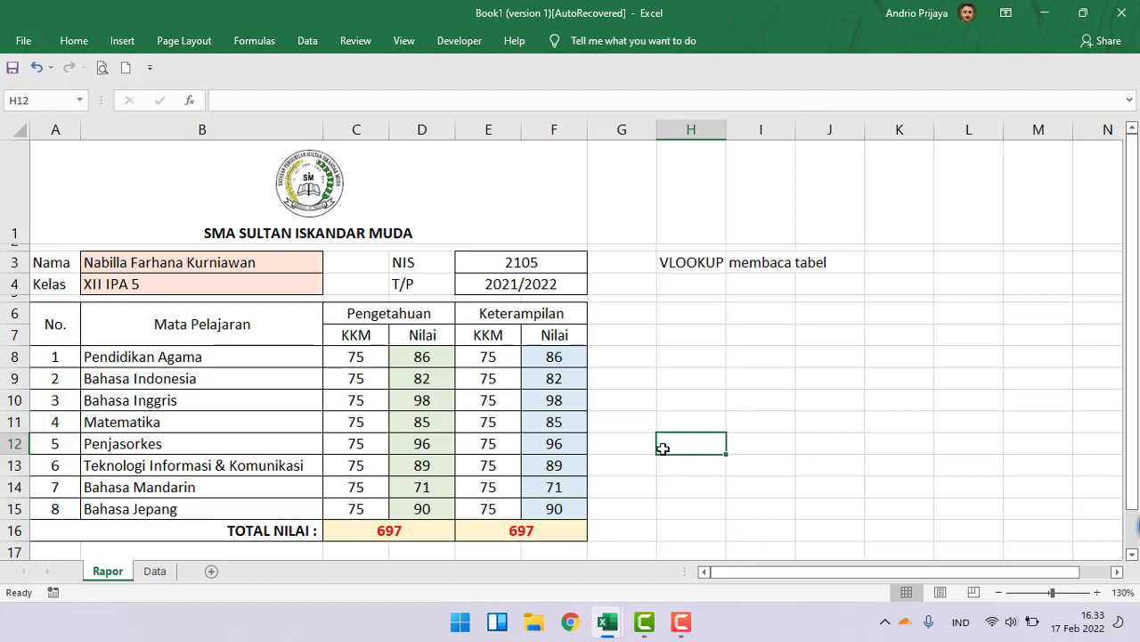
click(154, 571)
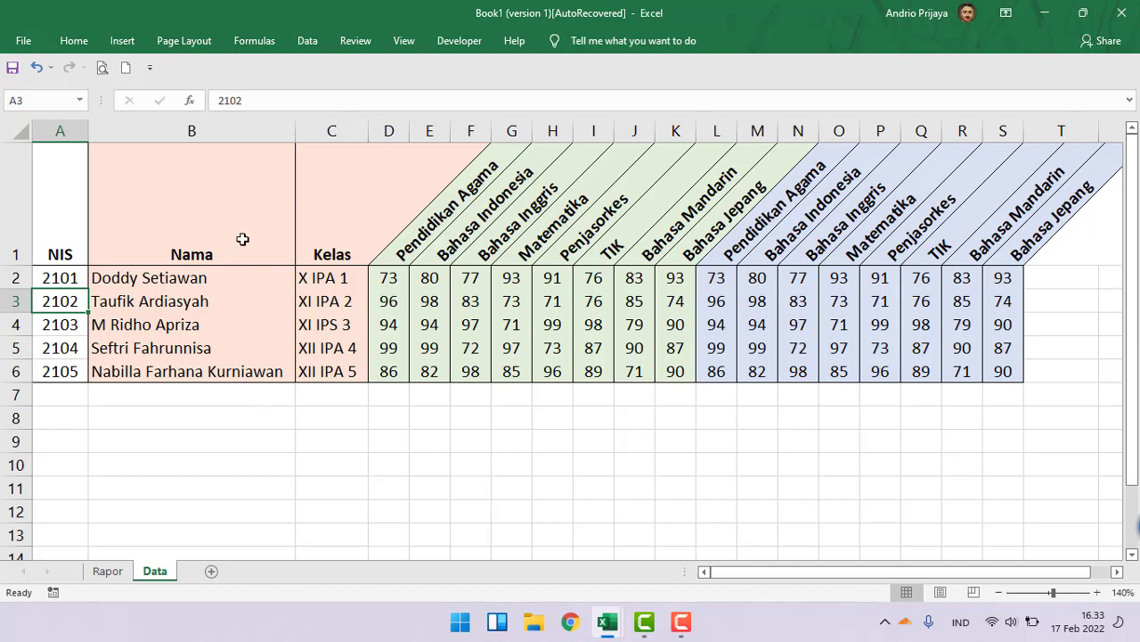
click(1011, 401)
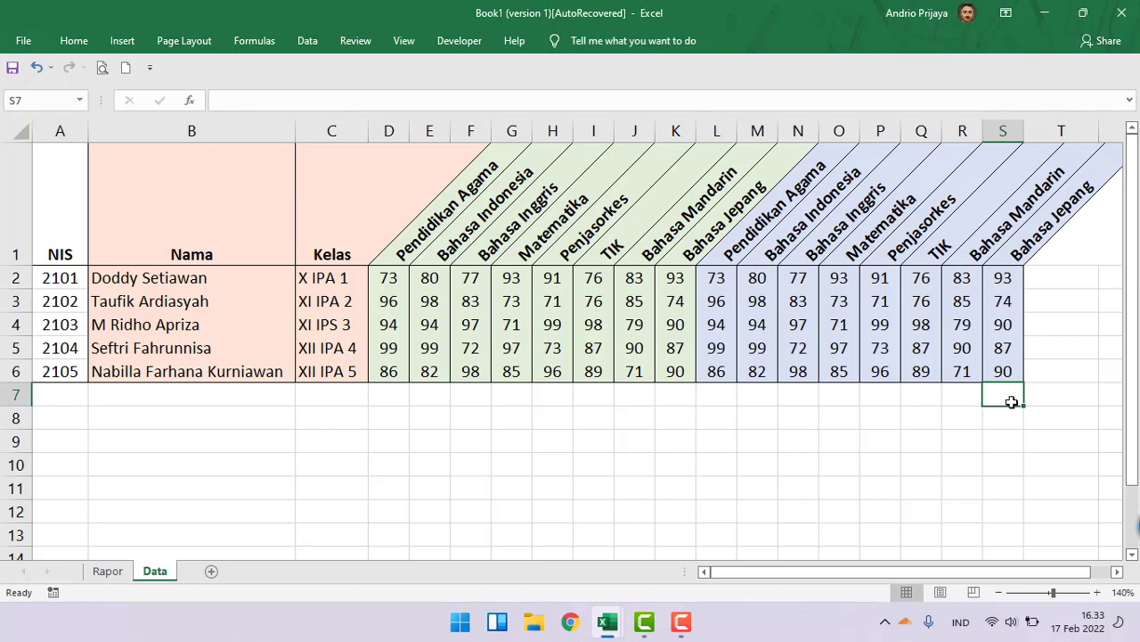
click(102, 570)
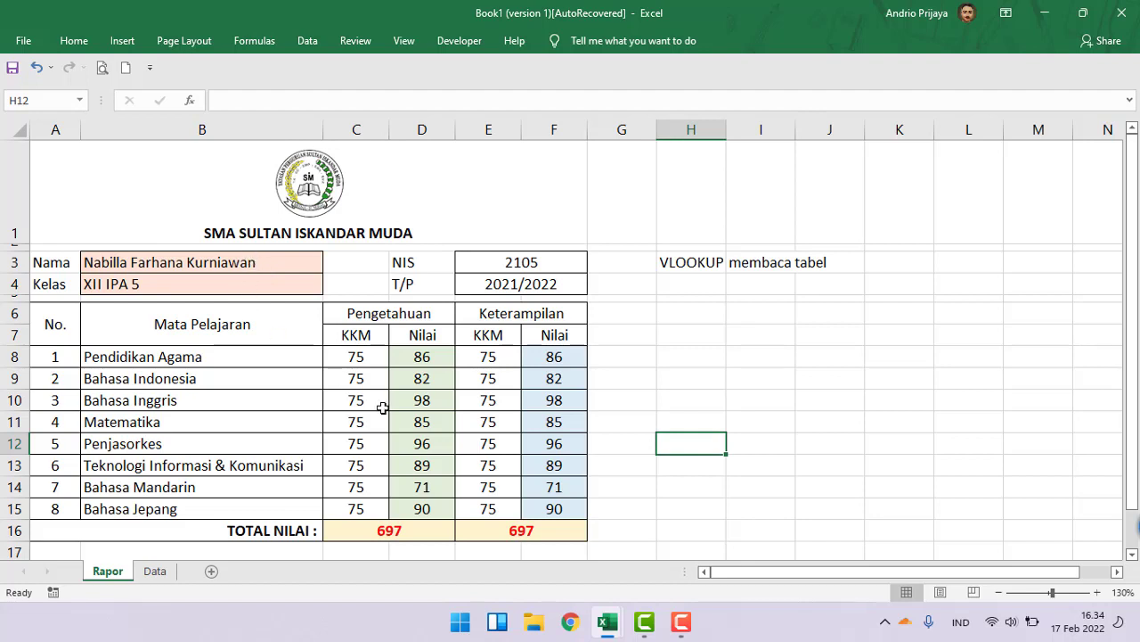
click(136, 329)
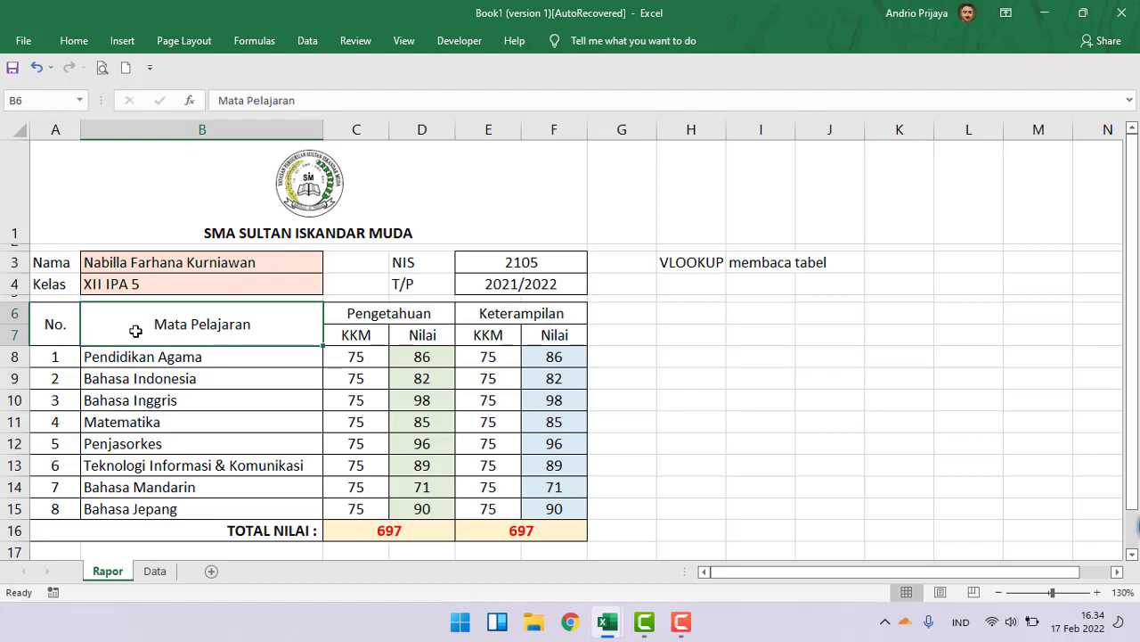